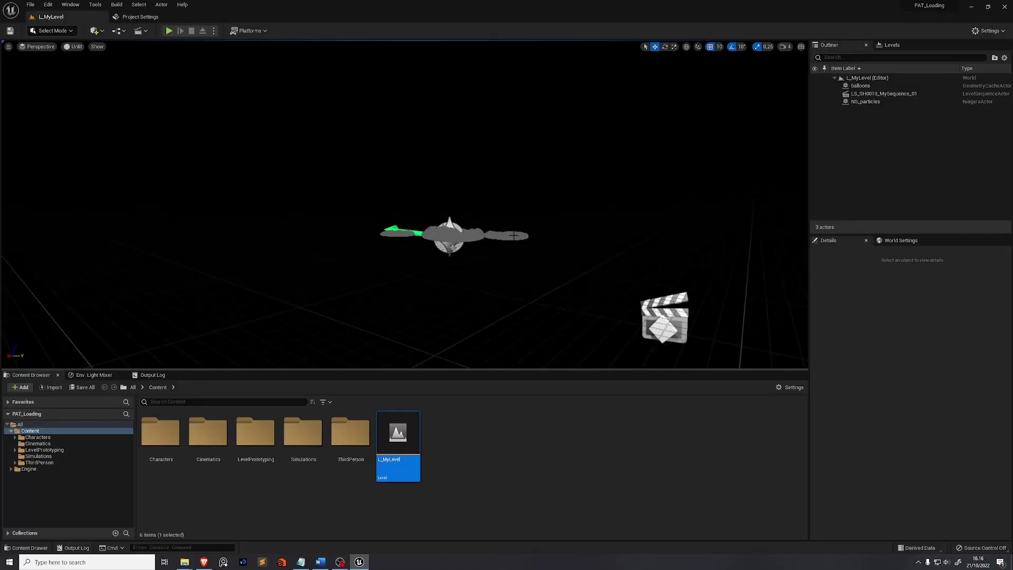
# Open the H_Pos image media source from the Simulations folder
pyautogui.moveTo(507, 238); pyautogui.dragTo(538, 226, button='right')
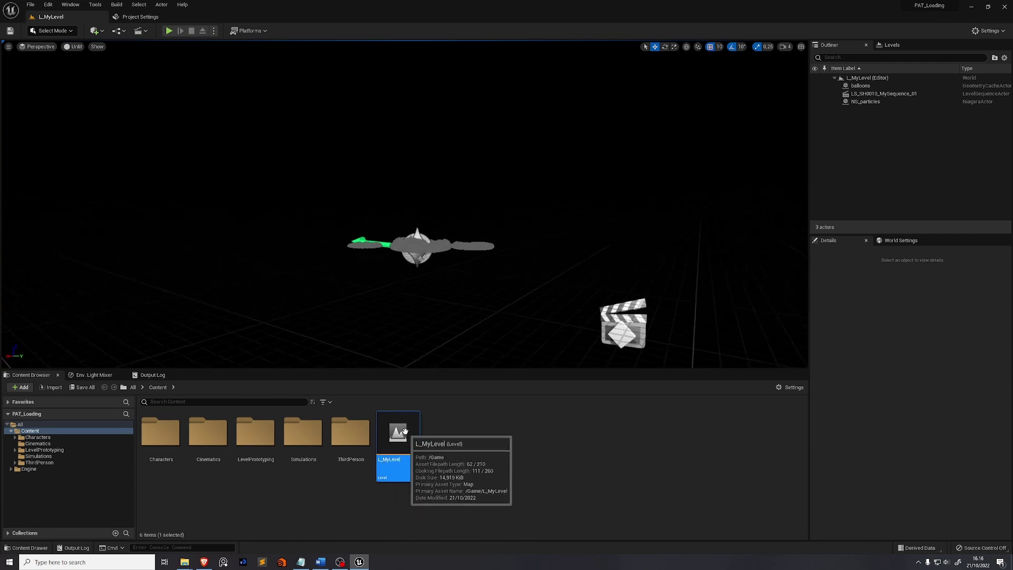
pyautogui.moveTo(474, 261); pyautogui.dragTo(404, 370, button='right')
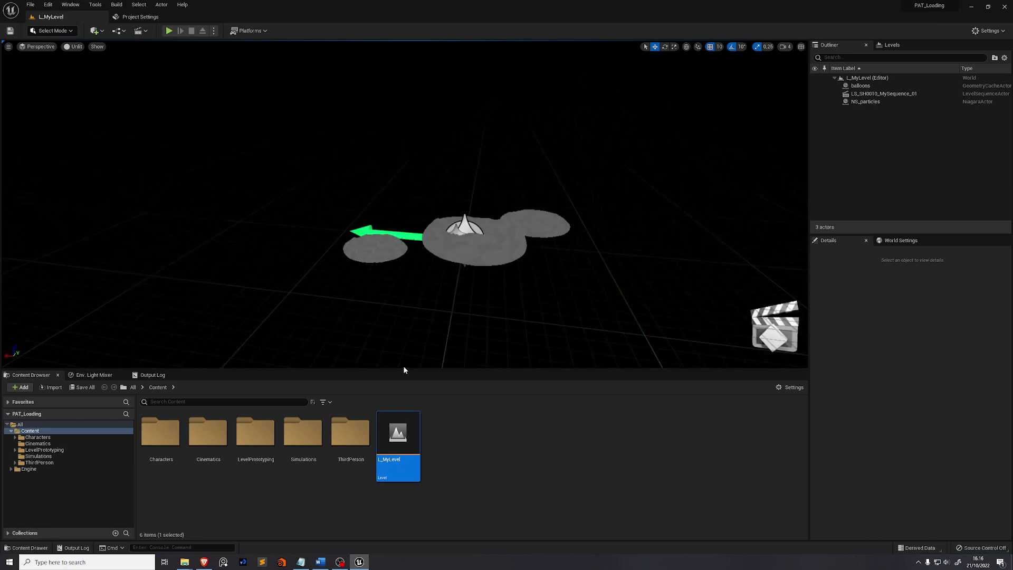
pyautogui.click(45, 456)
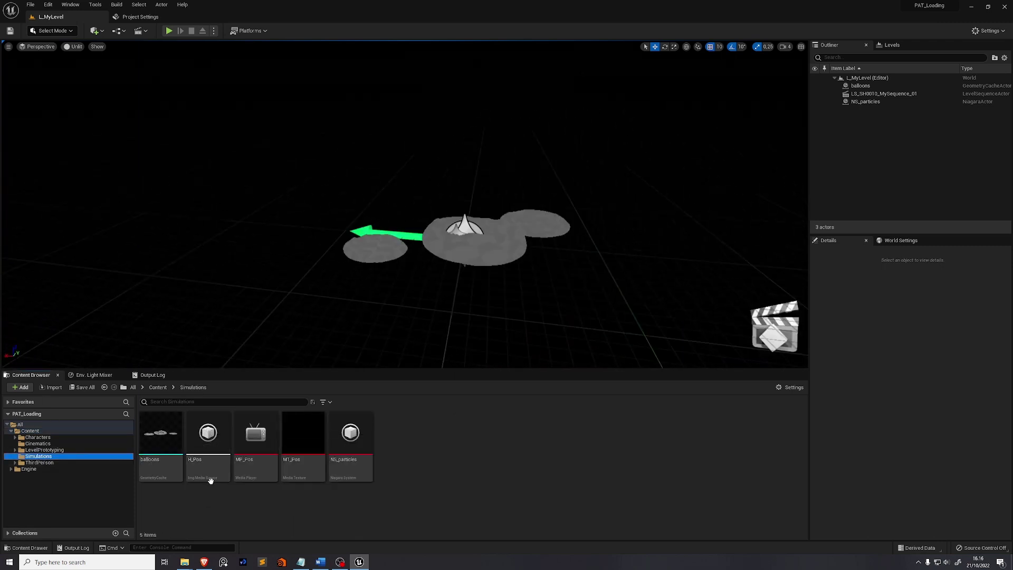
pyautogui.doubleClick(211, 434)
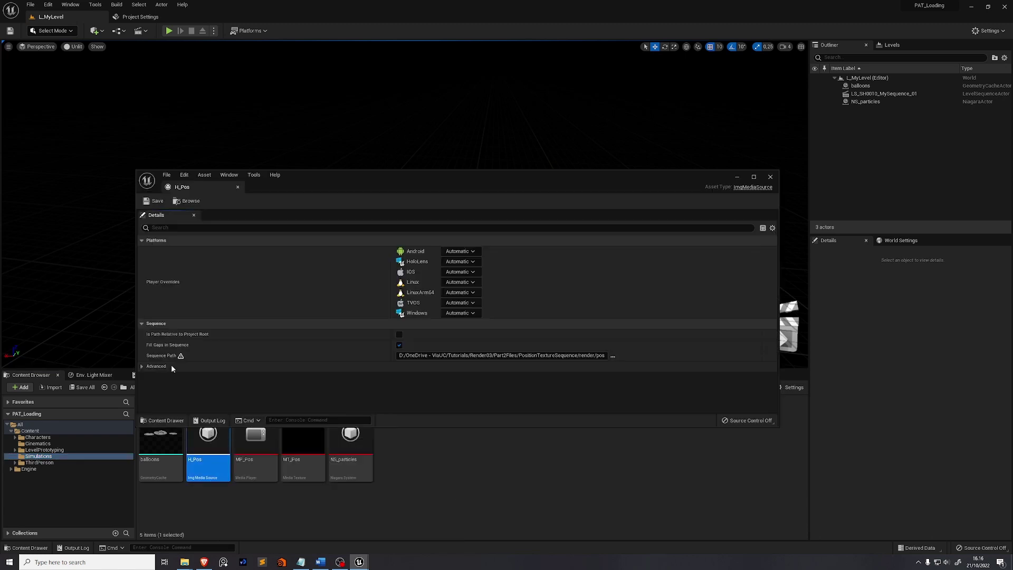
# Point the H_Pos sequence path to pos.0001.exr in the PositionTextureSequence/render/pos folder
pyautogui.click(613, 358)
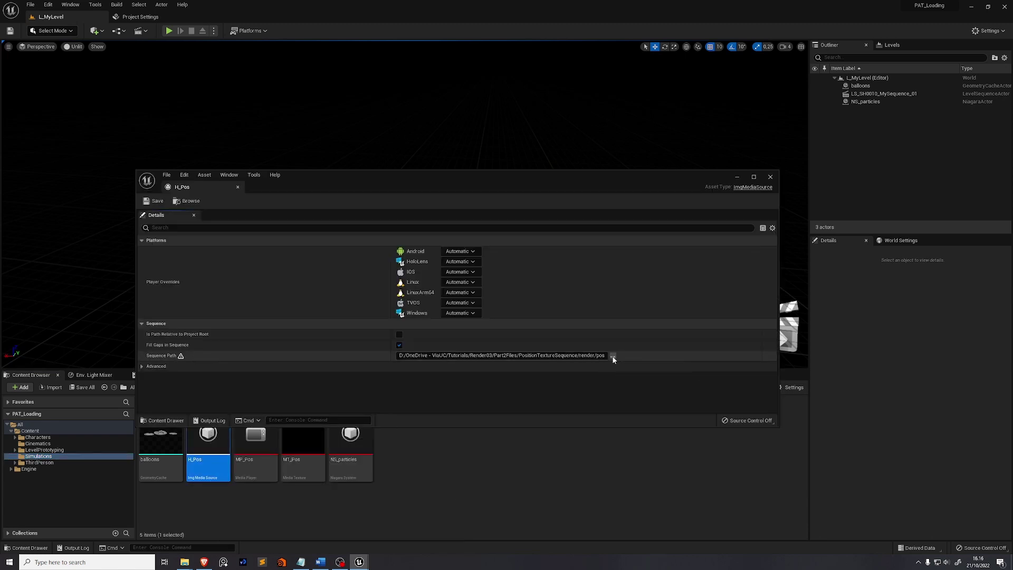
pyautogui.hotkey('alt', 'Up')
pyautogui.hotkey('alt', 'Up')
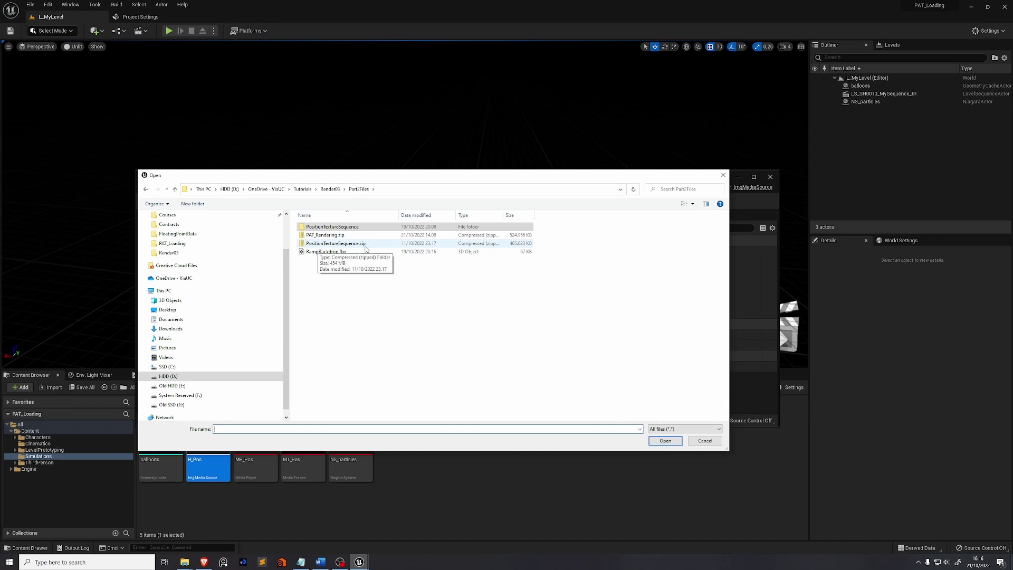
pyautogui.doubleClick(326, 226)
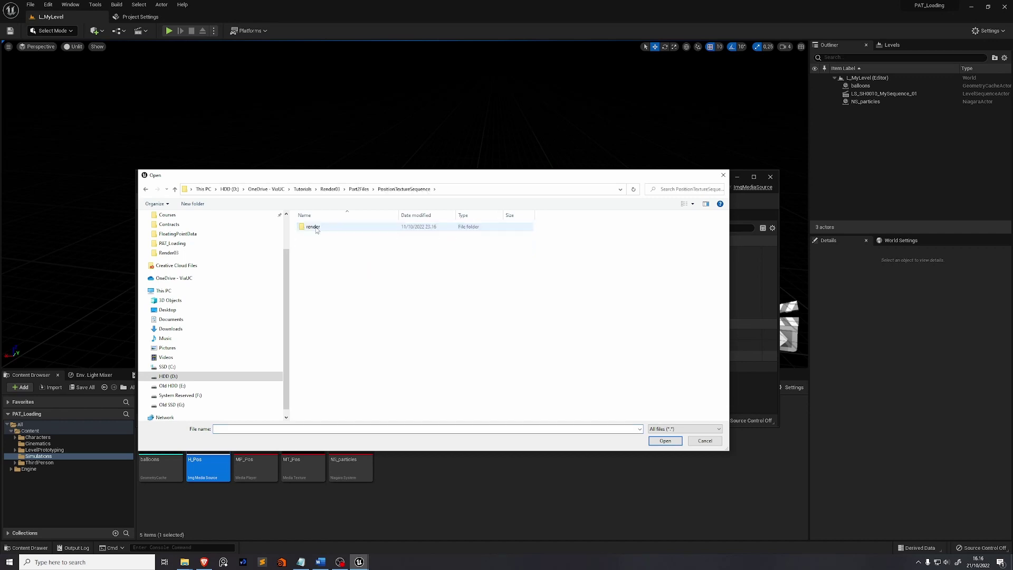
pyautogui.doubleClick(316, 228)
pyautogui.doubleClick(316, 229)
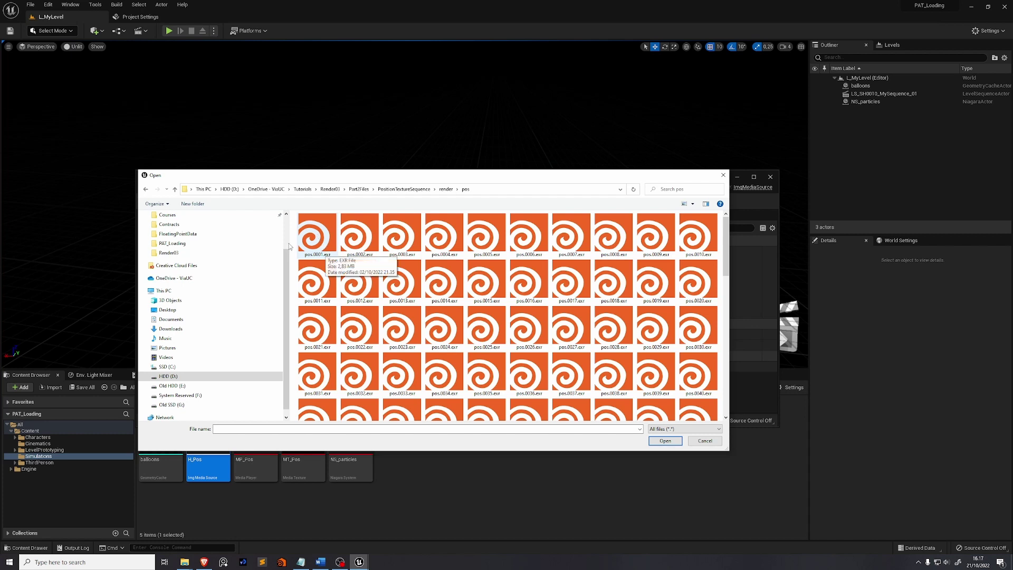
pyautogui.click(317, 257)
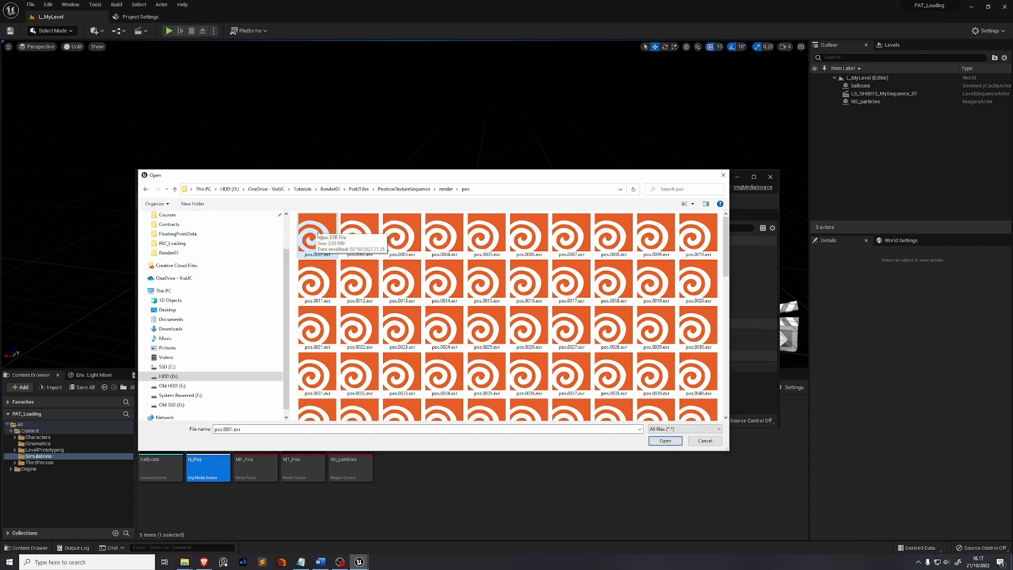
pyautogui.click(666, 440)
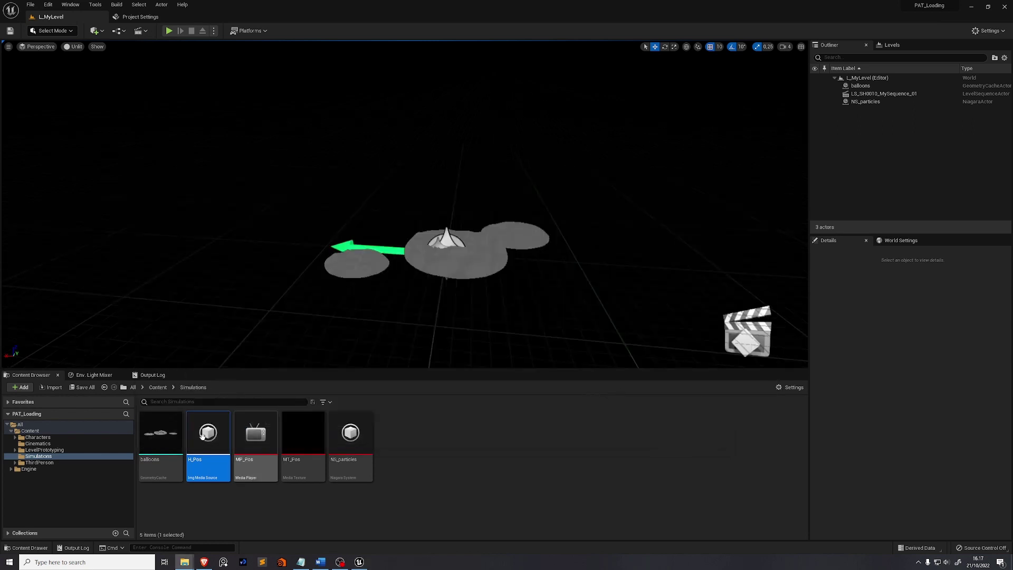
# Create a Meshes folder under Content and bring the RampBackdrop FBX file into it for import
pyautogui.click(30, 431)
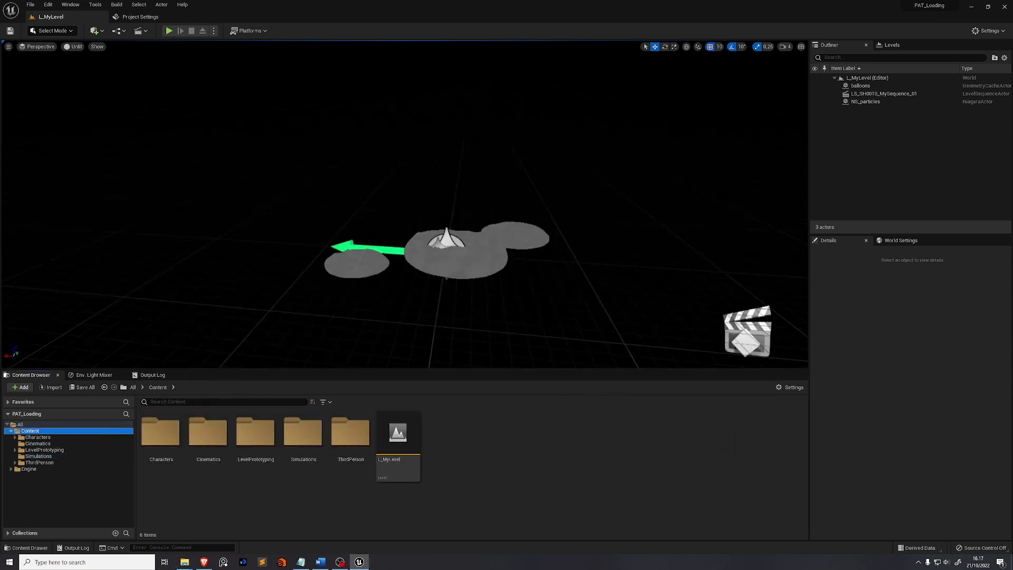
pyautogui.click(32, 457)
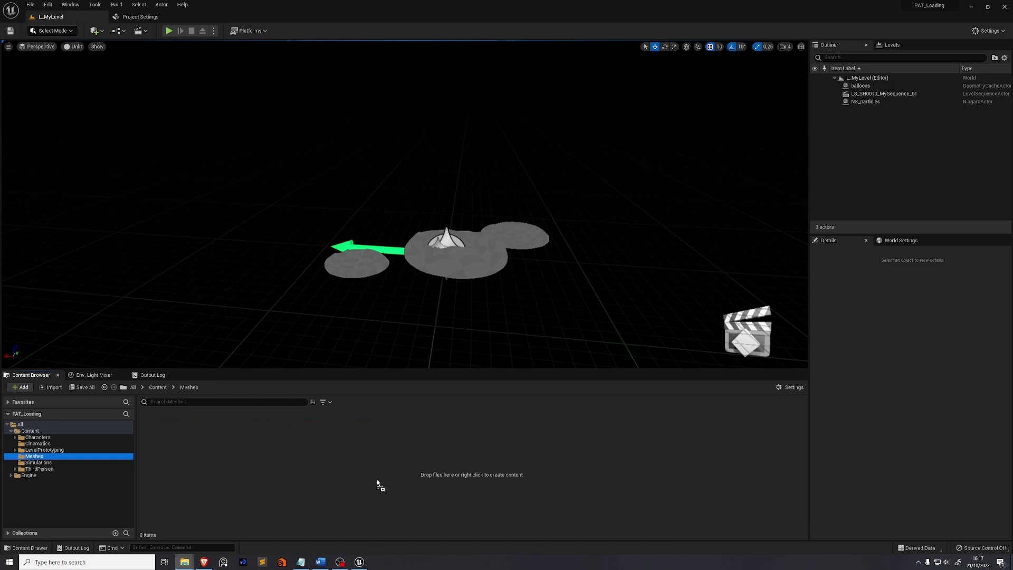
pyautogui.moveTo(377, 485); pyautogui.dragTo(379, 486)
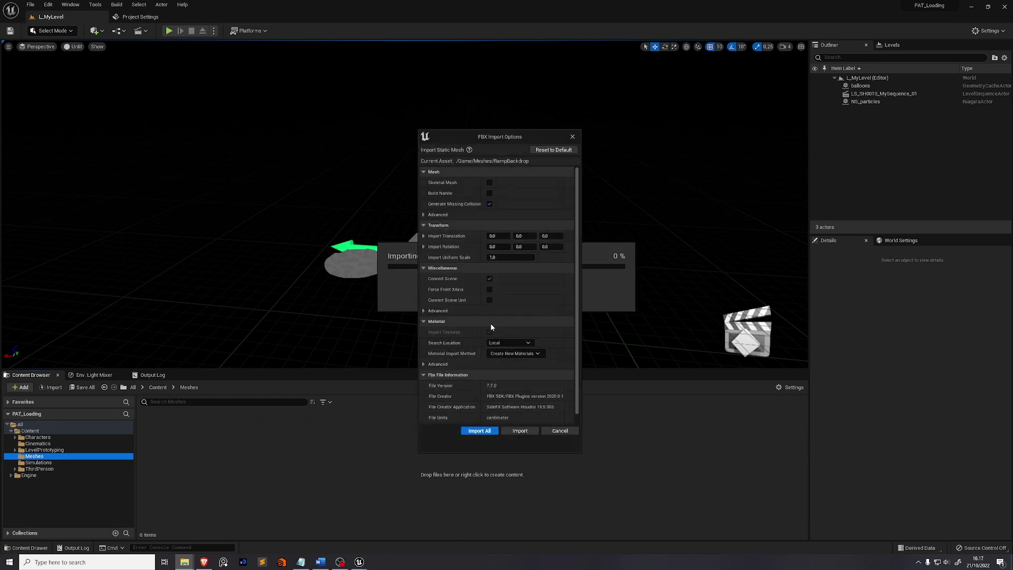
# Import RampBackdrop with the material method Do Not Create Material, texture import off and the search location Do Not Search
pyautogui.click(520, 354)
pyautogui.click(518, 384)
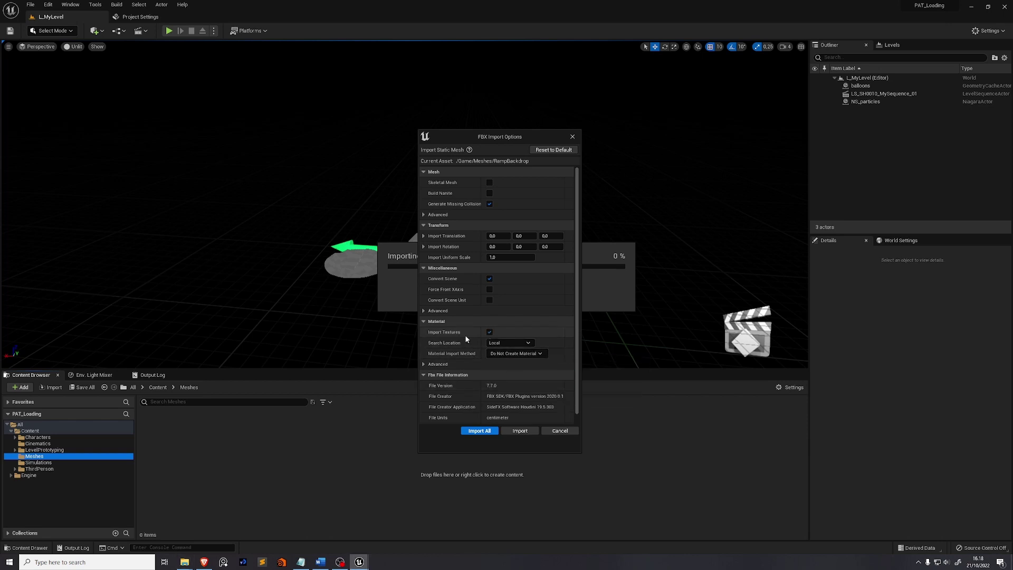
pyautogui.click(508, 343)
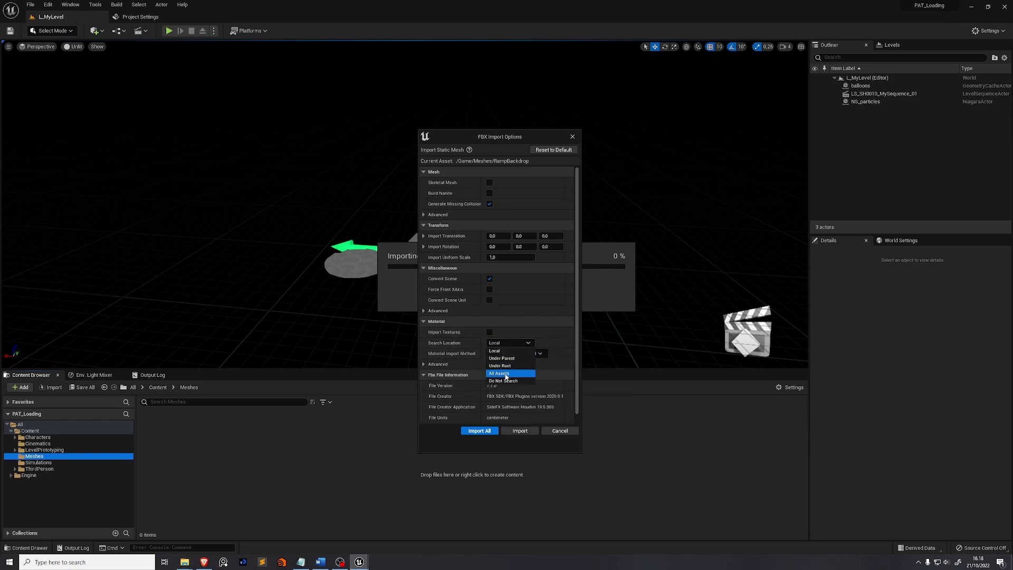
pyautogui.click(505, 381)
pyautogui.click(520, 431)
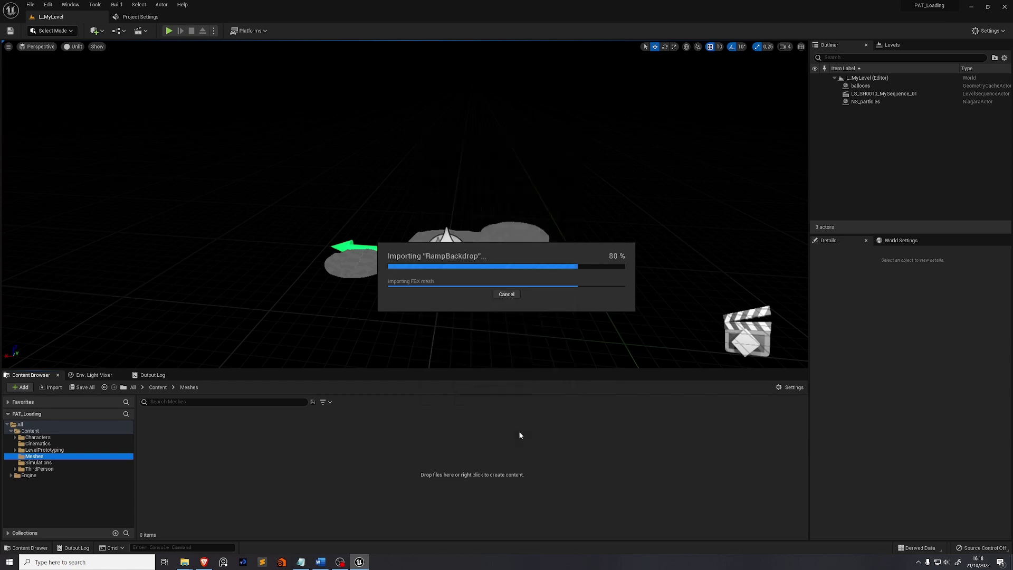
# Place the RampBackdrop mesh in the level and reset its location to the world origin
pyautogui.moveTo(160, 432); pyautogui.dragTo(470, 277)
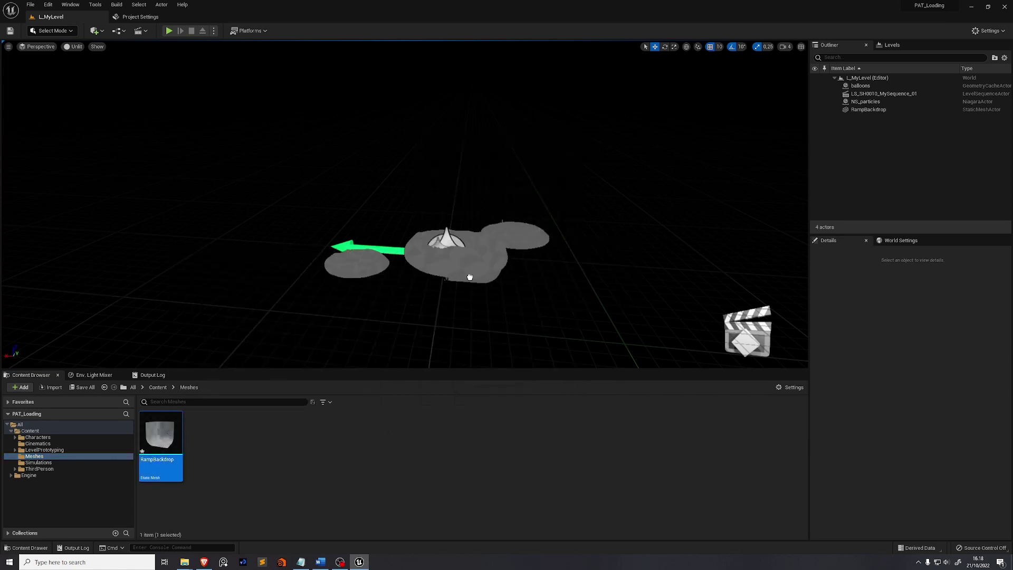
pyautogui.moveTo(502, 247); pyautogui.dragTo(502, 248)
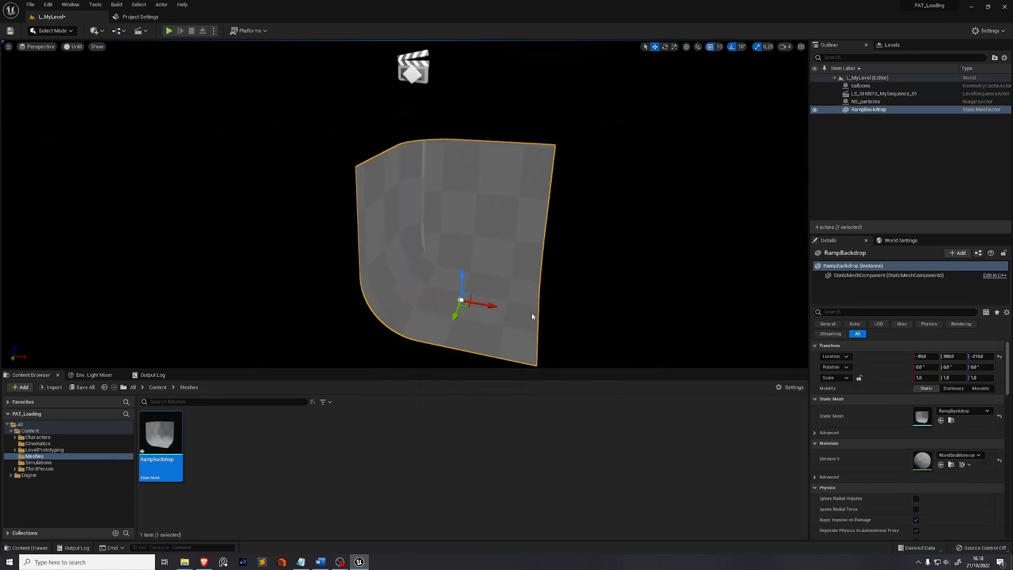
pyautogui.keyDown('alt'); pyautogui.moveTo(532, 317); pyautogui.dragTo(510, 292, button='right'); pyautogui.keyUp('alt')
pyautogui.keyDown('alt'); pyautogui.moveTo(510, 292); pyautogui.dragTo(433, 292); pyautogui.keyUp('alt')
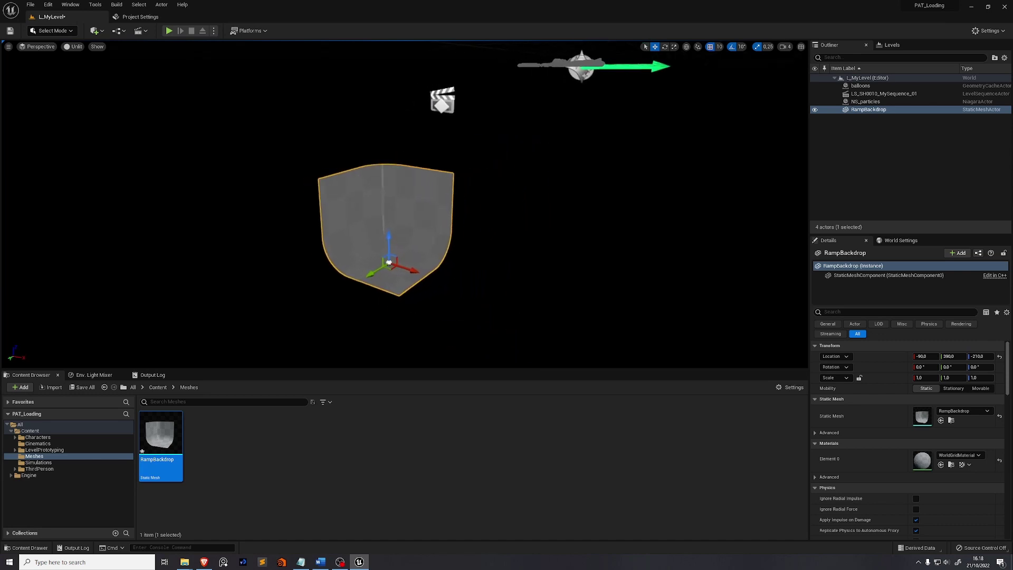
pyautogui.moveTo(369, 238); pyautogui.dragTo(322, 228, button='right')
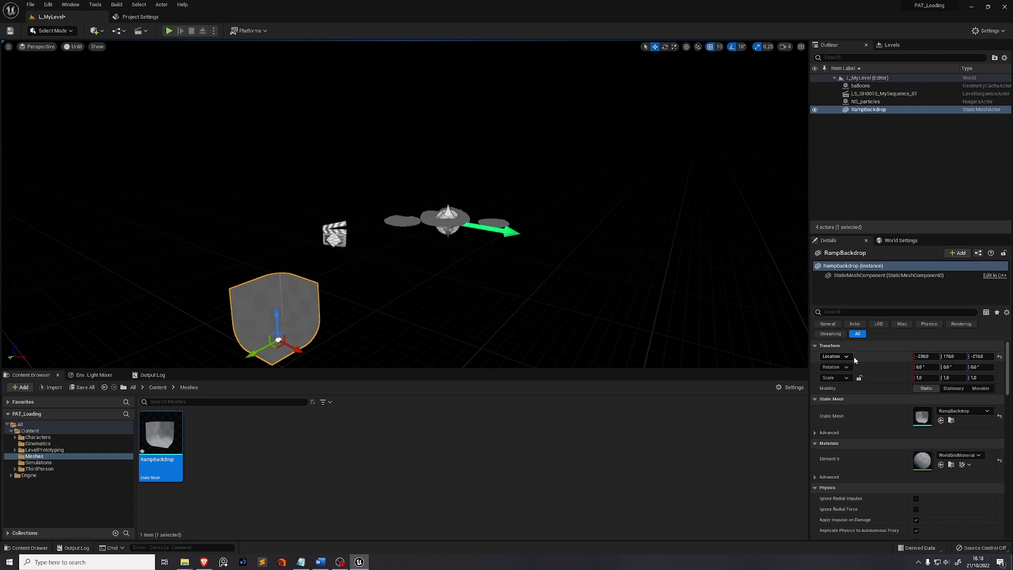
pyautogui.click(1000, 357)
pyautogui.press('f')
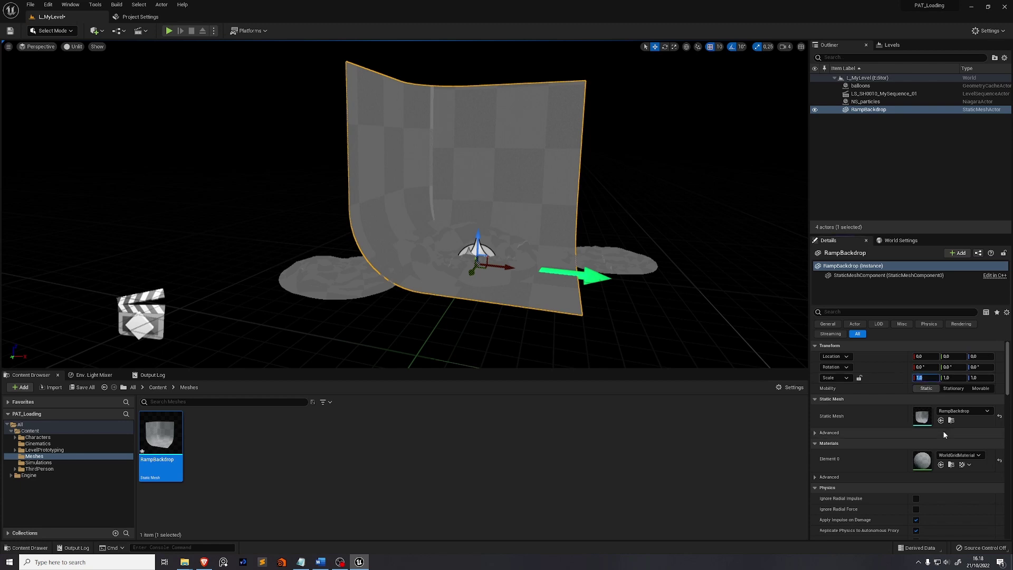
# Scale the RampBackdrop actor to 7.5 in X, 7.5 in Y and 5 in Z
pyautogui.write('7.5')
pyautogui.press('Tab')
pyautogui.write('7.5')
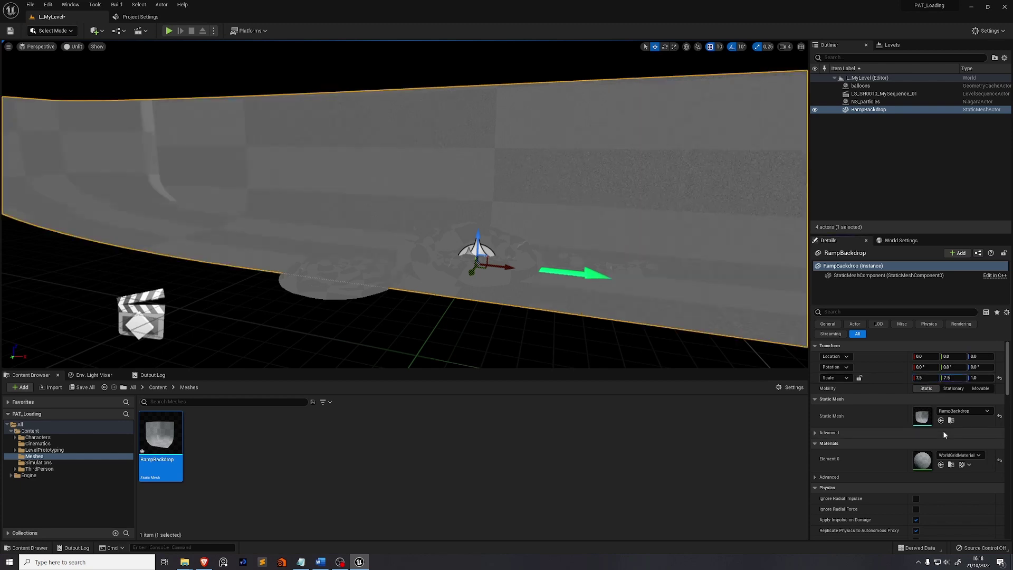
pyautogui.press('Tab')
pyautogui.write('5')
pyautogui.press('Return')
pyautogui.press('f')
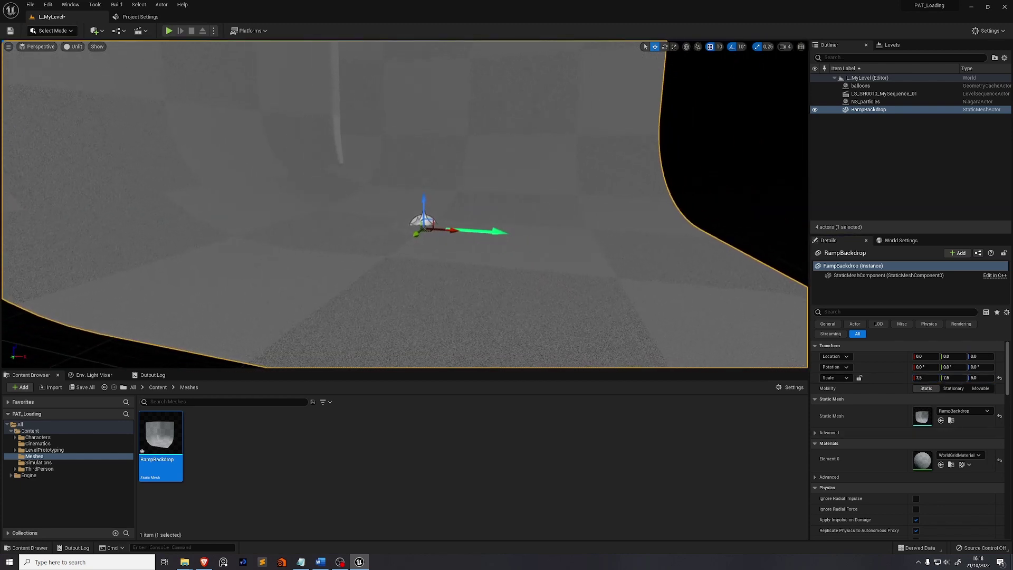
# Switch the viewport's view mode to Lit
pyautogui.moveTo(424, 228); pyautogui.dragTo(452, 222, button='right')
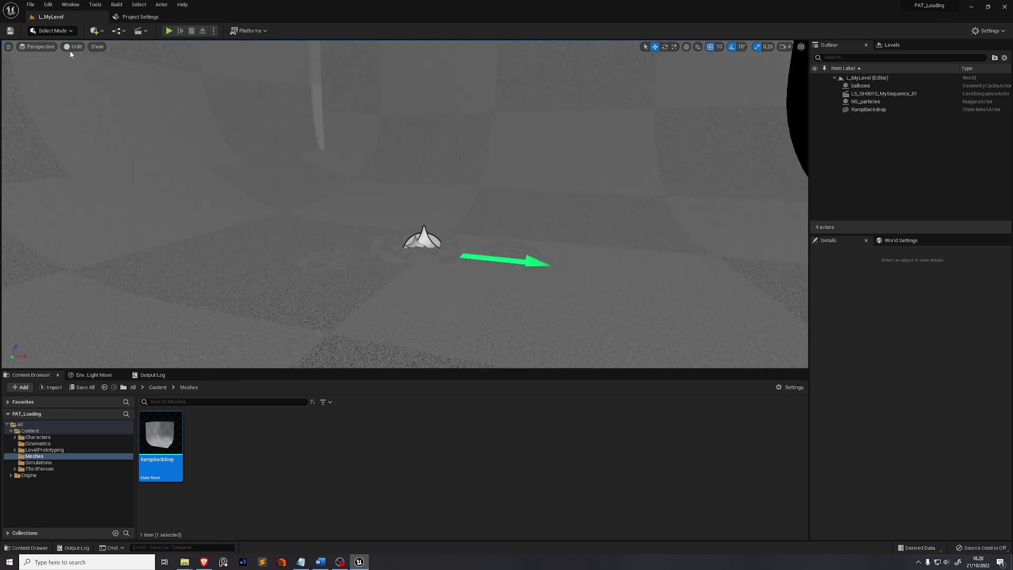
pyautogui.click(78, 49)
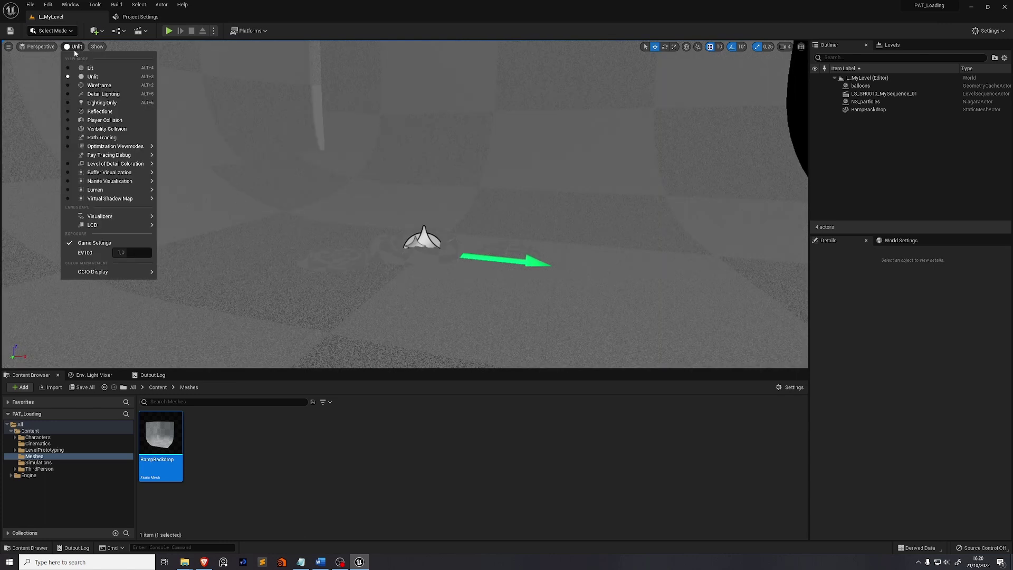
pyautogui.click(80, 67)
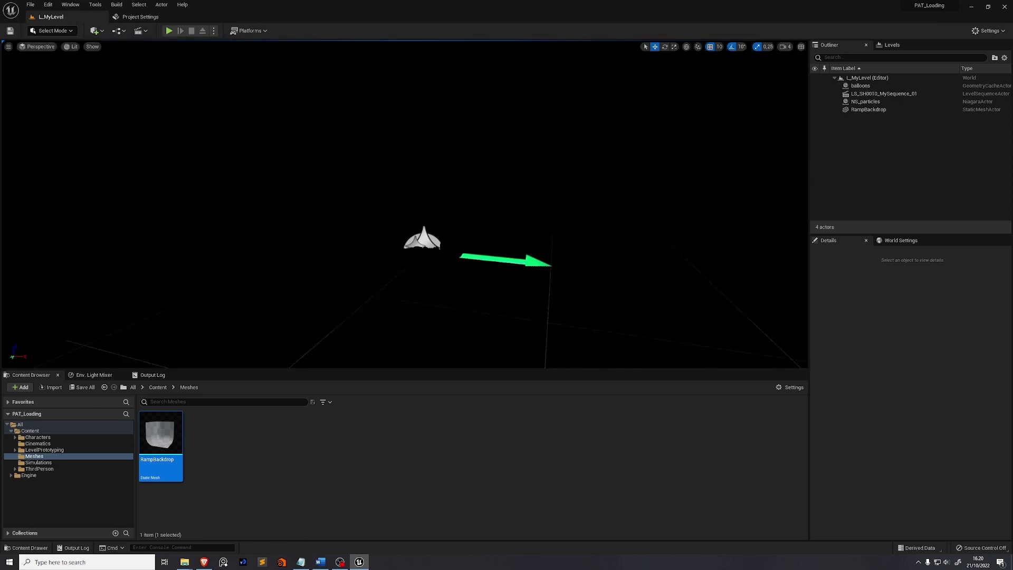
# Add a Rect Light to the level and reset its location to the world origin
pyautogui.click(94, 32)
pyautogui.moveTo(132, 104)
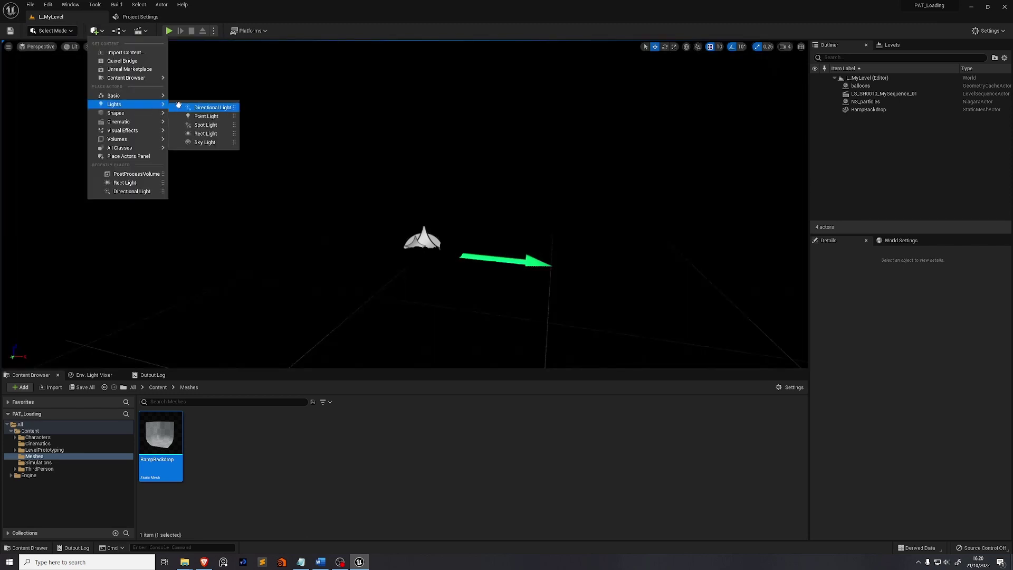
pyautogui.click(216, 132)
pyautogui.click(999, 346)
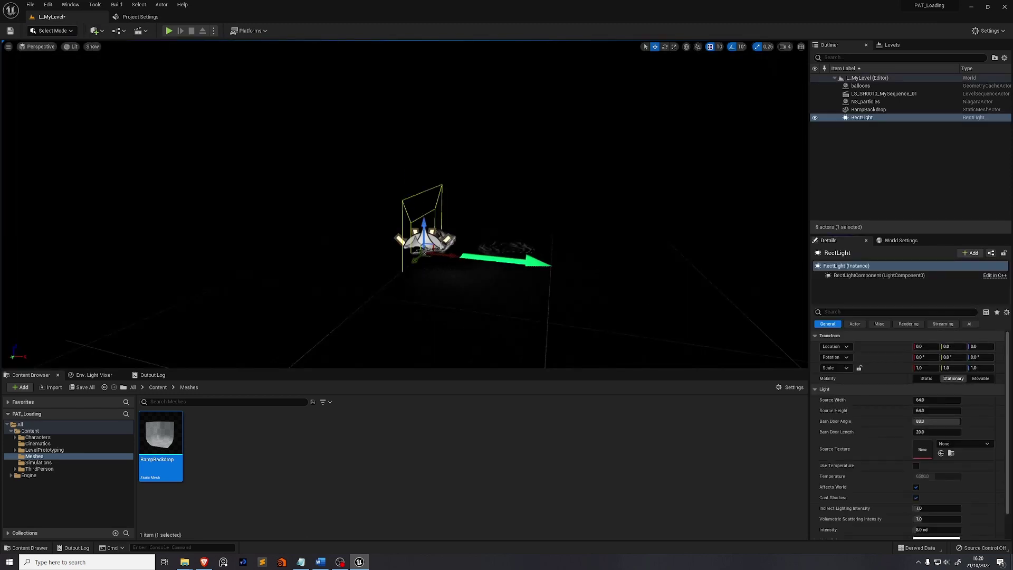
# Raise and rotate the rect light above the balloons, and add two more rect lights around them
pyautogui.moveTo(427, 259); pyautogui.dragTo(475, 295, button='right')
pyautogui.press('w')
pyautogui.moveTo(424, 259); pyautogui.dragTo(729, 80)
pyautogui.press('e')
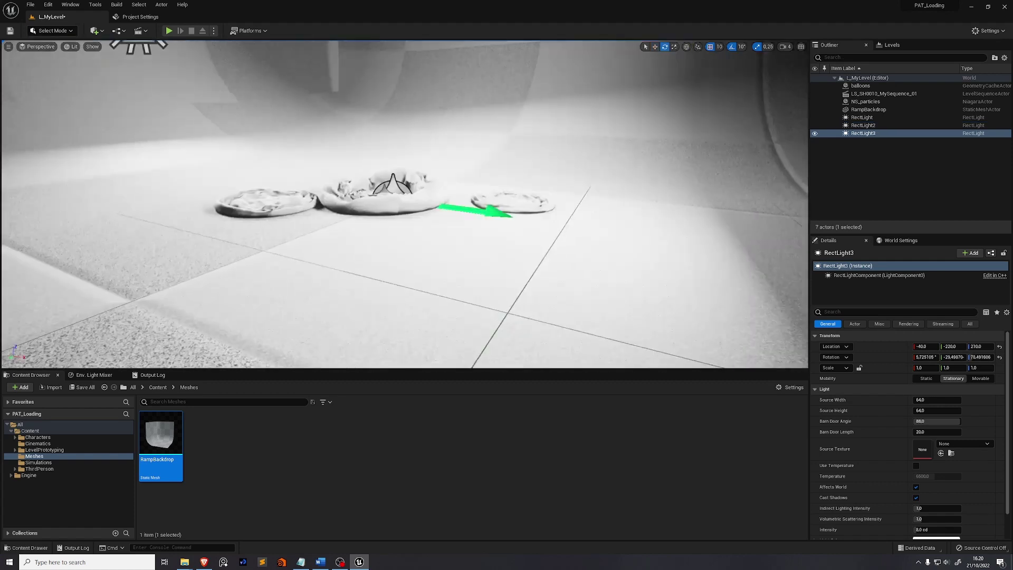
# Check the lighting on the balloons and backdrop, and add a PostProcessVolume to the level
pyautogui.moveTo(475, 158); pyautogui.dragTo(307, 131, button='right')
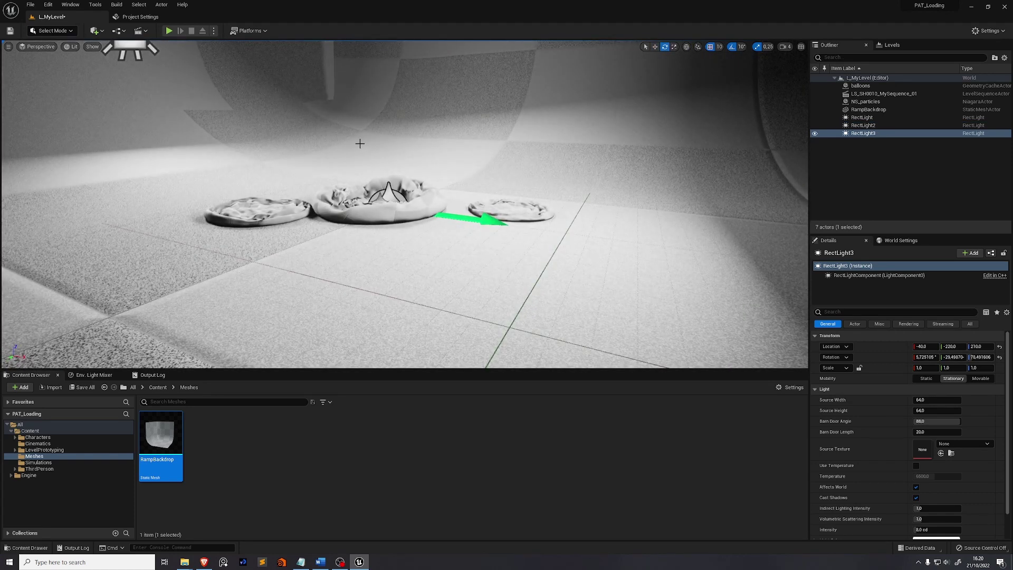
pyautogui.press('f')
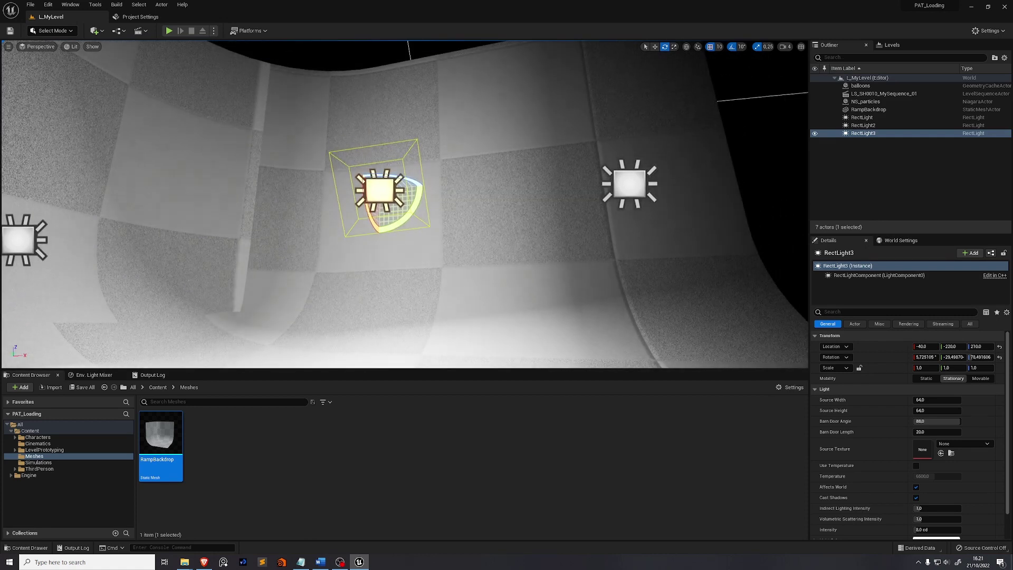
pyautogui.moveTo(404, 203); pyautogui.dragTo(249, 161, button='right')
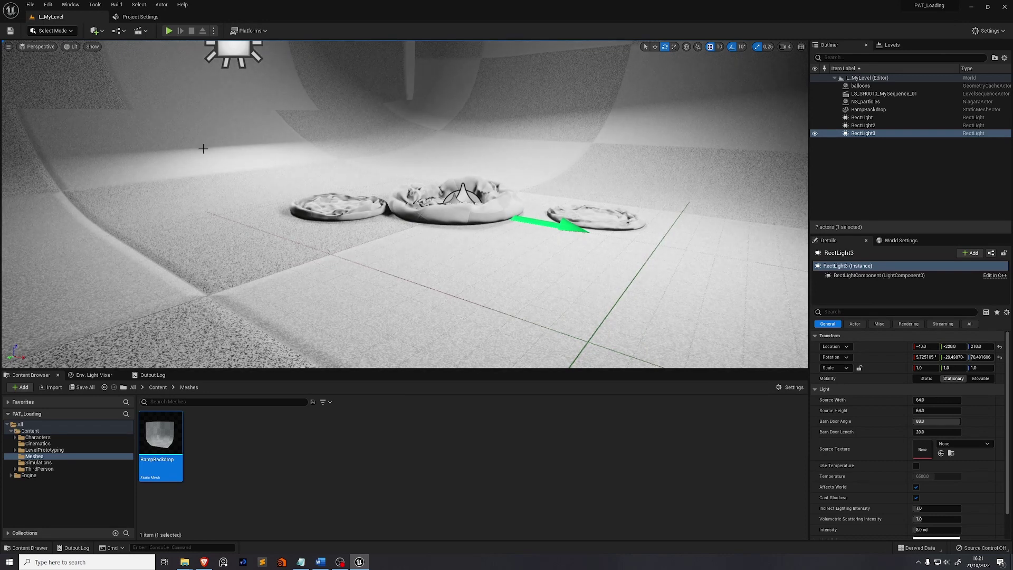
pyautogui.click(97, 35)
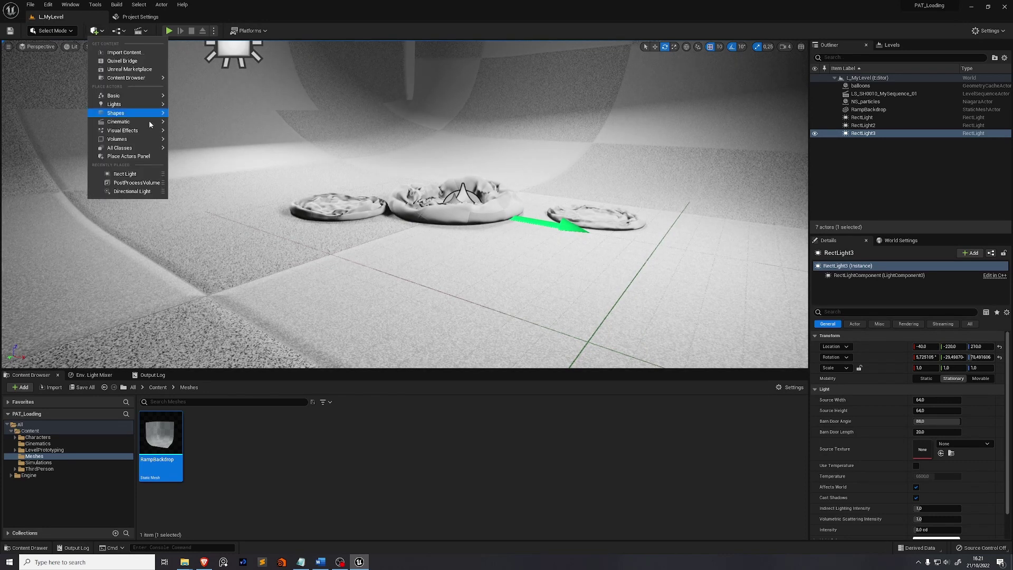
pyautogui.moveTo(143, 130)
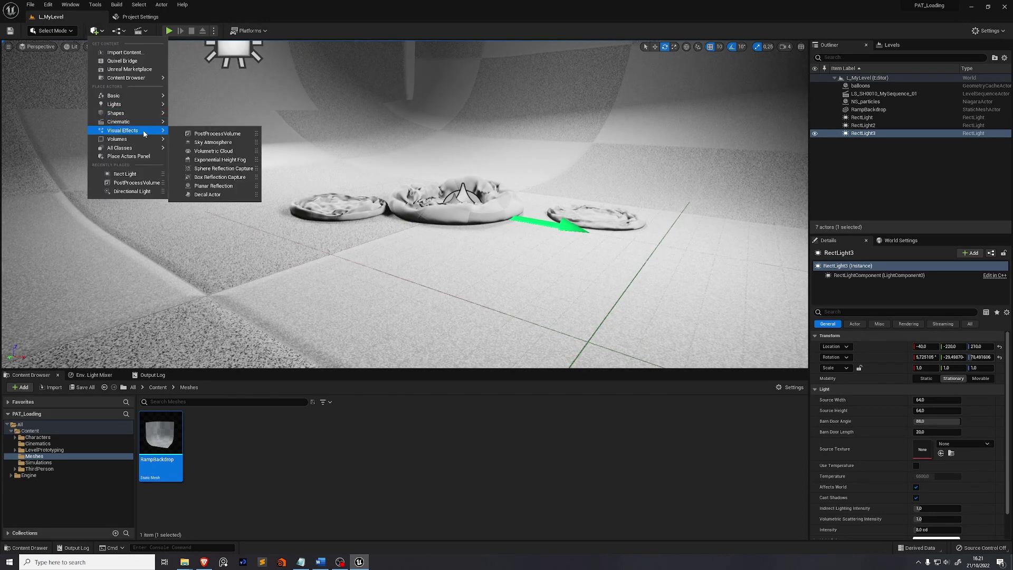
pyautogui.click(206, 134)
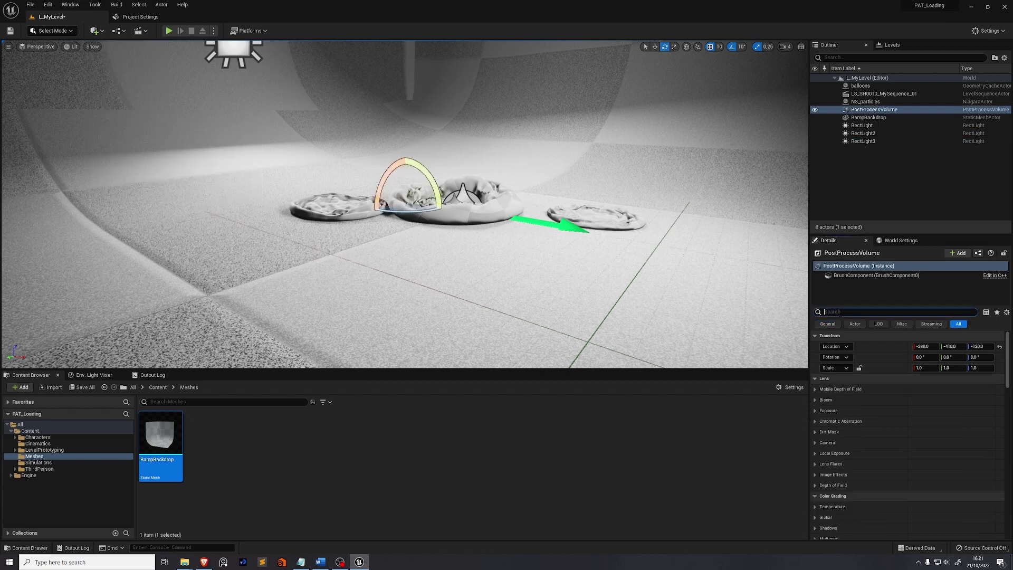
# Enable infinite extent on the PostProcessVolume, and set its exposure metering to Manual with exposure compensation of 11
pyautogui.write('infi')
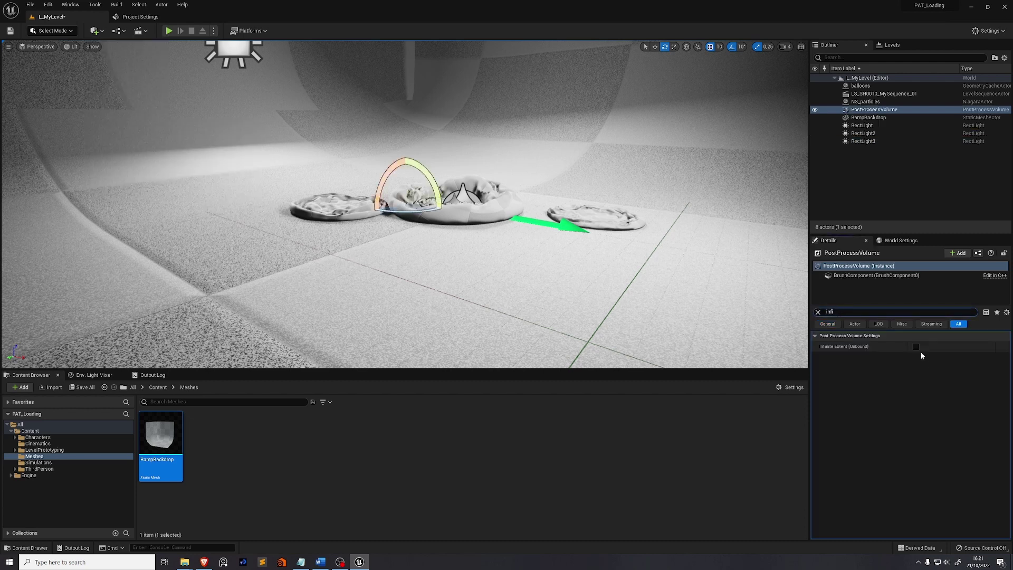
pyautogui.click(818, 312)
pyautogui.write('expos')
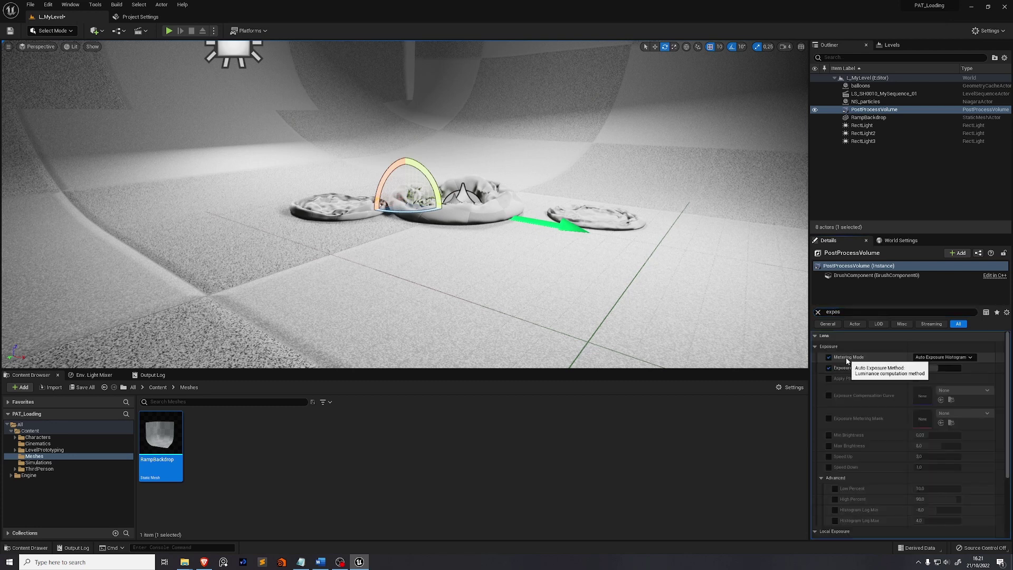
pyautogui.click(940, 359)
pyautogui.click(935, 371)
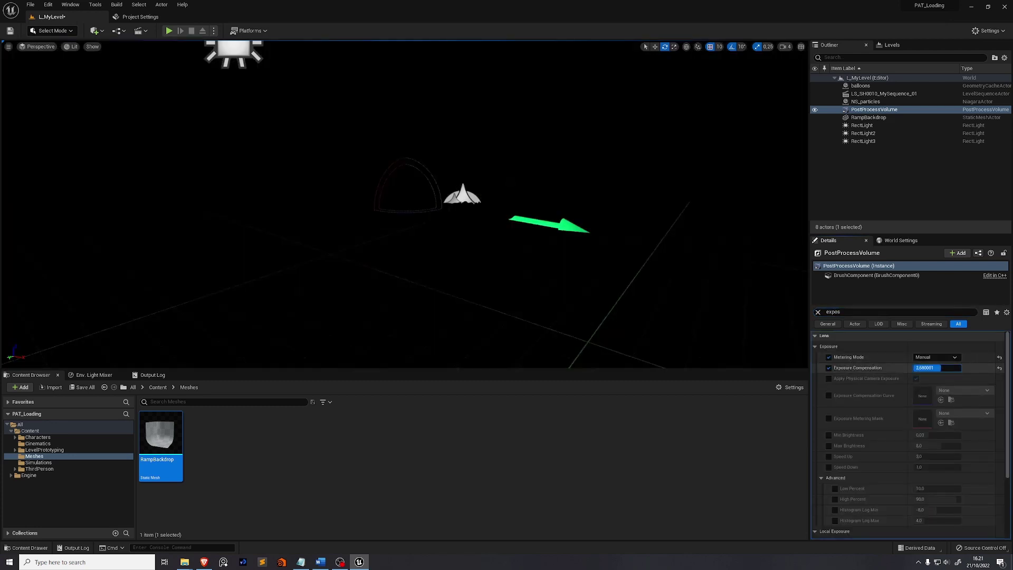
pyautogui.moveTo(941, 368); pyautogui.dragTo(954, 368)
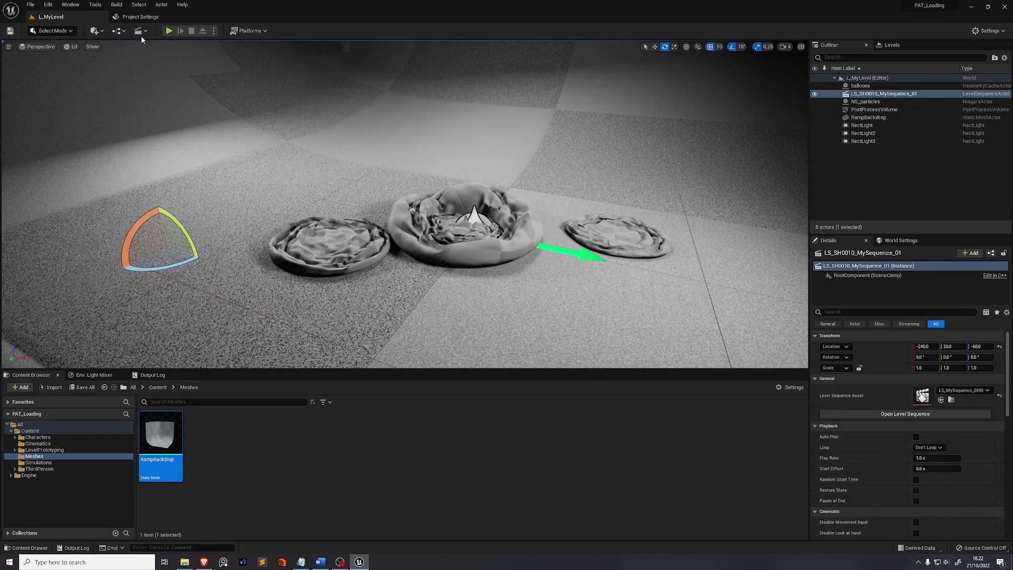
# Open the LS_SH0010_MySequence_01 level sequence, scrub through its frames, and play the balloon animation
pyautogui.click(138, 31)
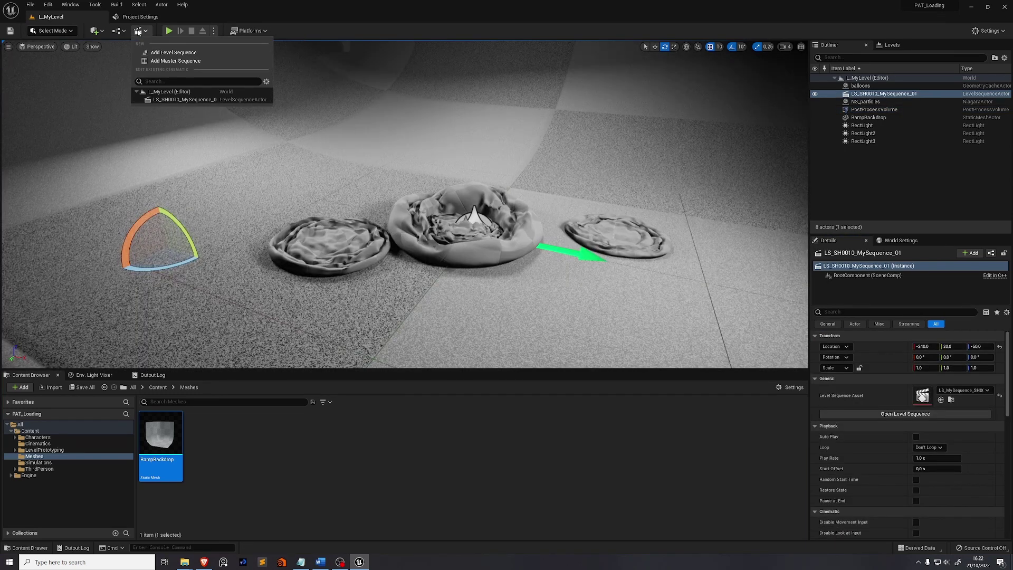
pyautogui.click(183, 100)
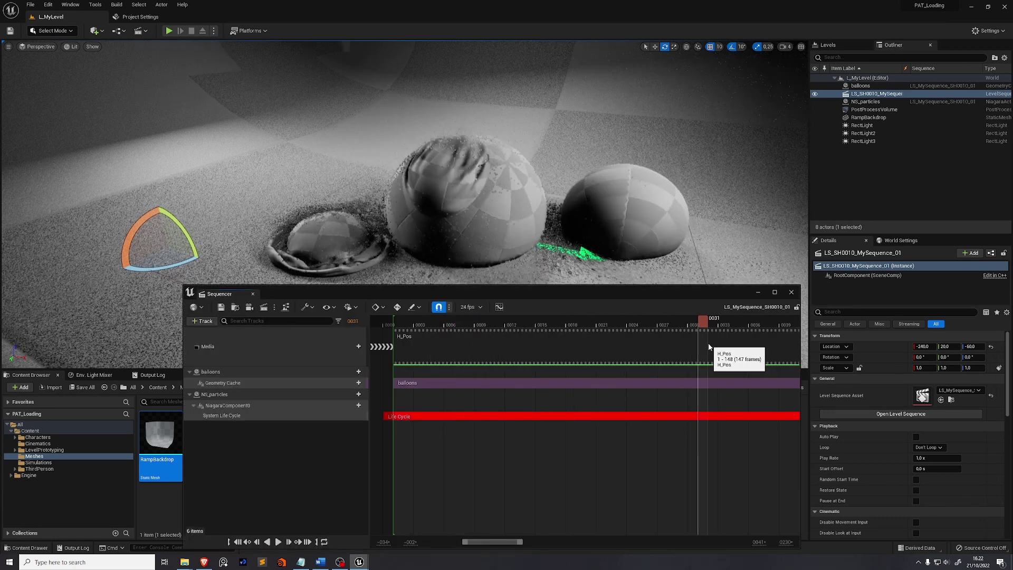
pyautogui.moveTo(709, 347); pyautogui.dragTo(428, 358)
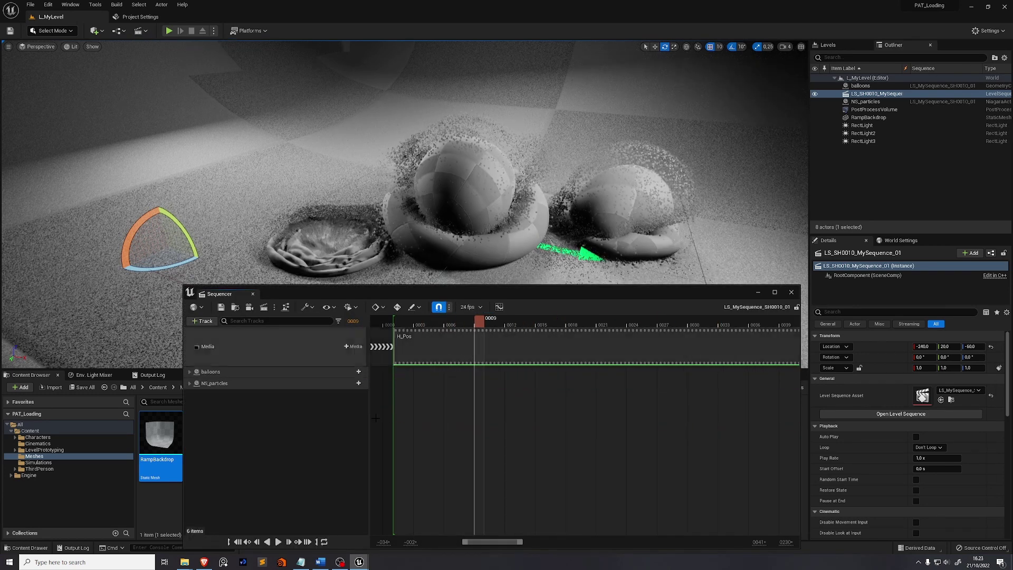
pyautogui.moveTo(475, 323); pyautogui.dragTo(542, 363)
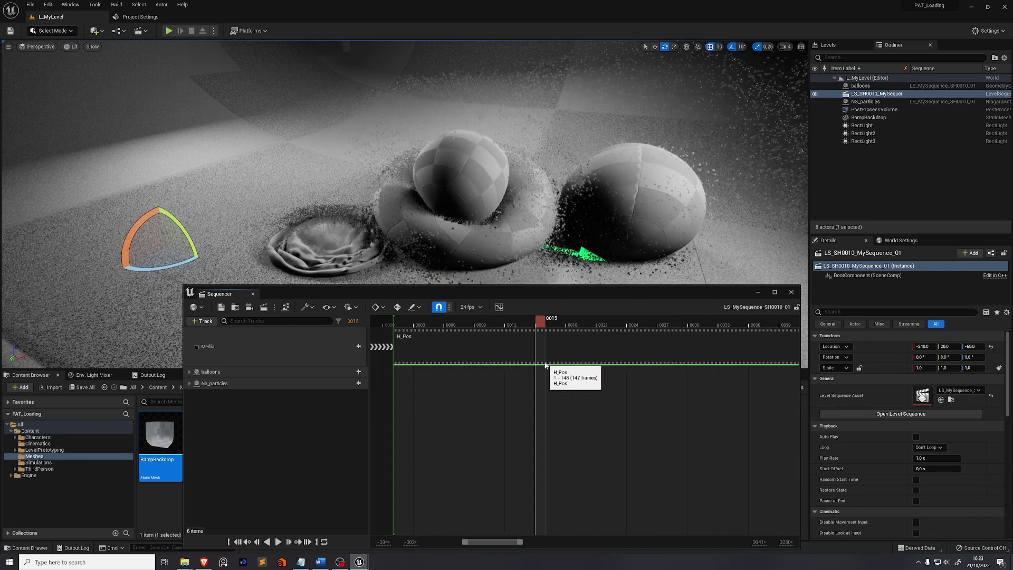
pyautogui.click(280, 542)
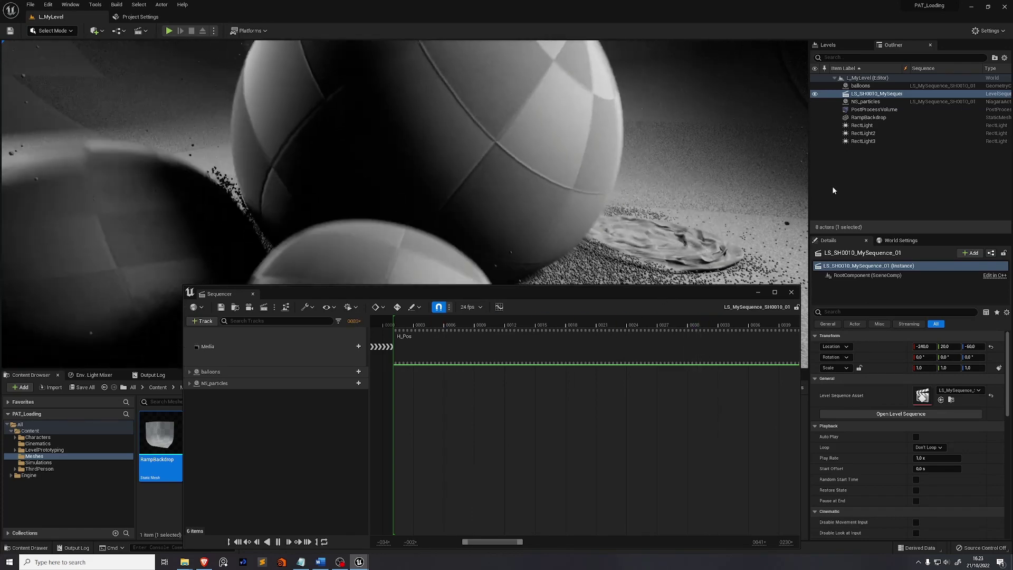
# Set the PostProcessVolume's motion blur amount to 0
pyautogui.click(874, 109)
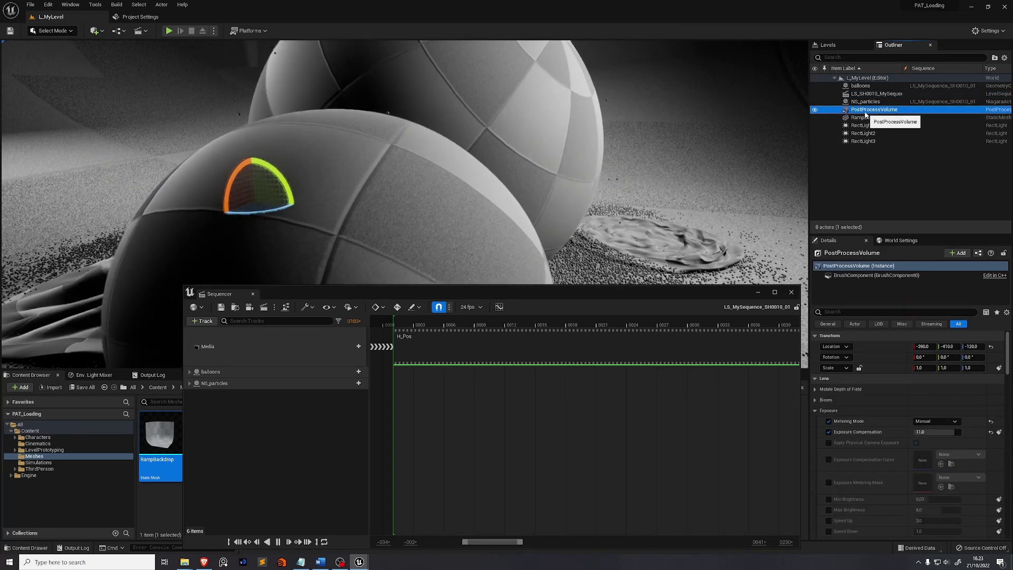
pyautogui.click(897, 312)
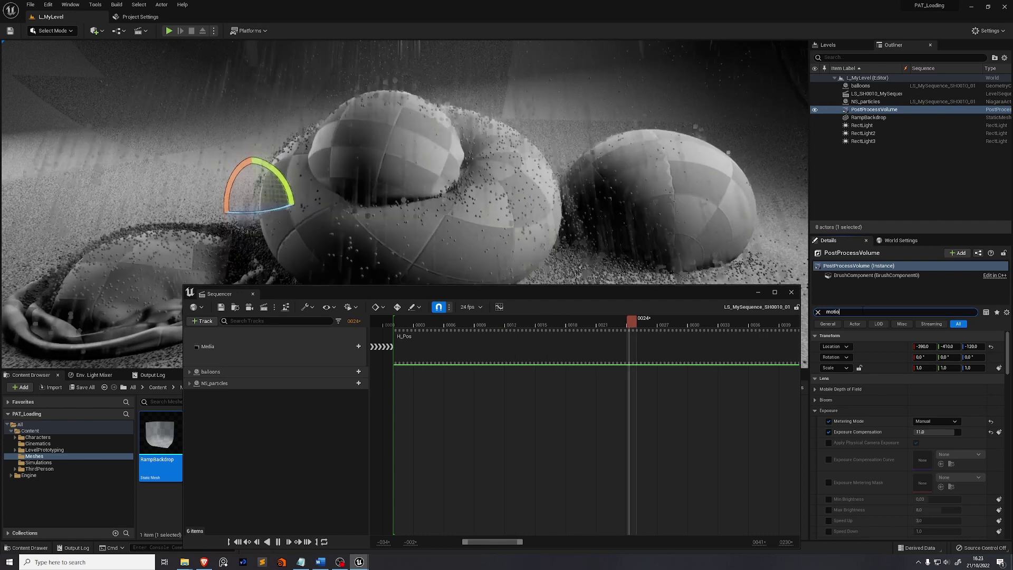
pyautogui.write('motion')
pyautogui.click(922, 357)
pyautogui.write('0')
pyautogui.press('Return')
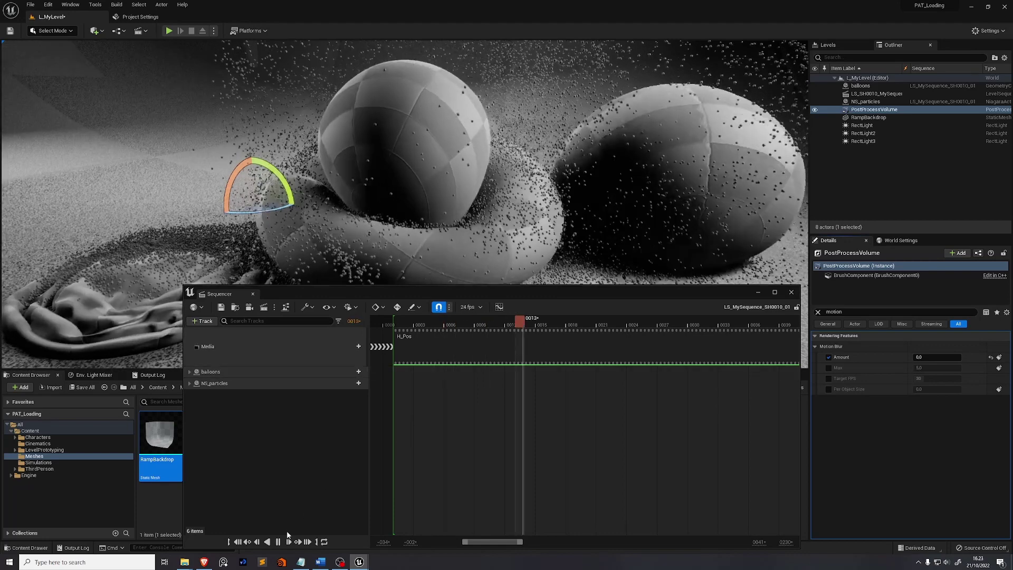
# Pause the sequence, add a cine camera to it, and pull the camera back to frame the balloons
pyautogui.click(278, 542)
pyautogui.click(249, 308)
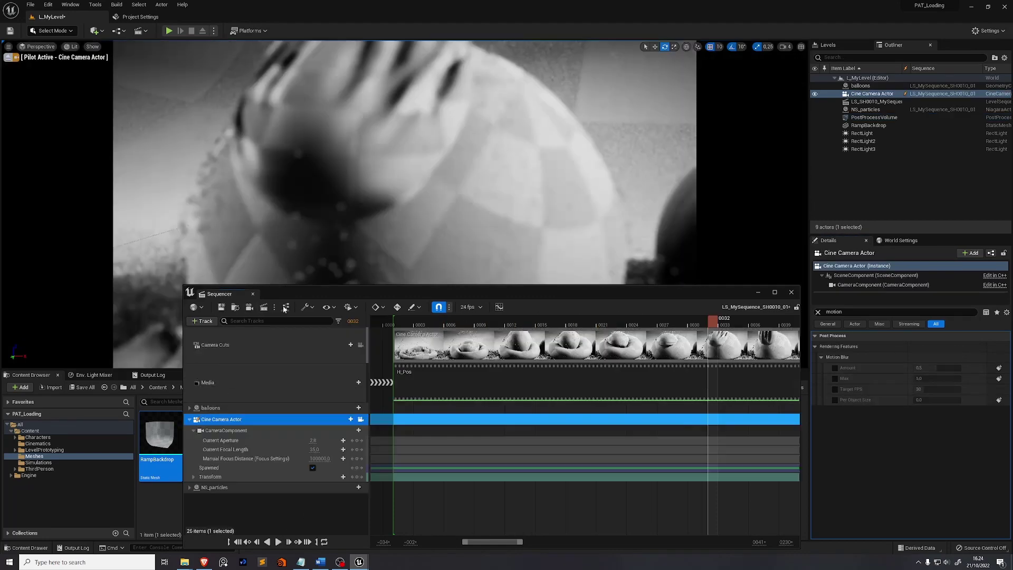
pyautogui.moveTo(372, 294); pyautogui.dragTo(432, 349)
pyautogui.press('s')
pyautogui.moveTo(420, 271)
pyautogui.mouseDown(button='right')
pyautogui.moveTo(412, 249)
pyautogui.moveTo(420, 271)
pyautogui.mouseUp(button='right')
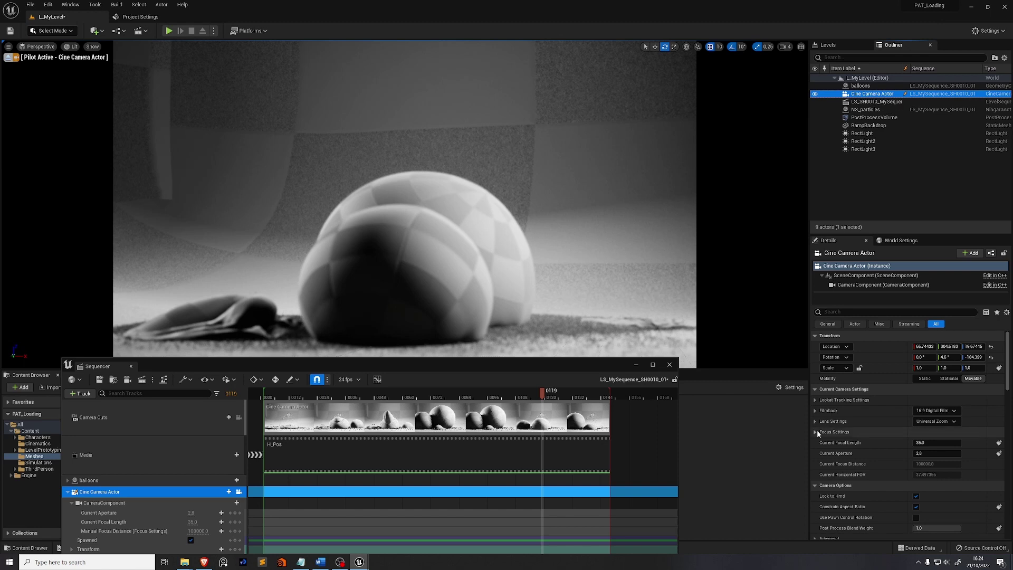
# Set the cine camera's manual focus distance to about 240.85 cm using the debug focus plane, and turn the plane off
pyautogui.click(816, 432)
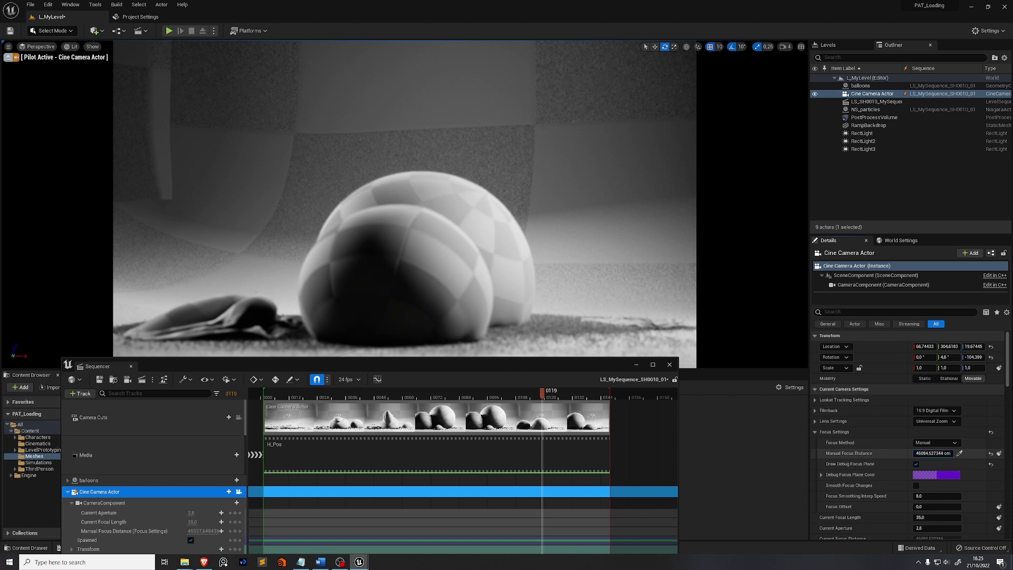
pyautogui.moveTo(933, 453); pyautogui.dragTo(906, 453)
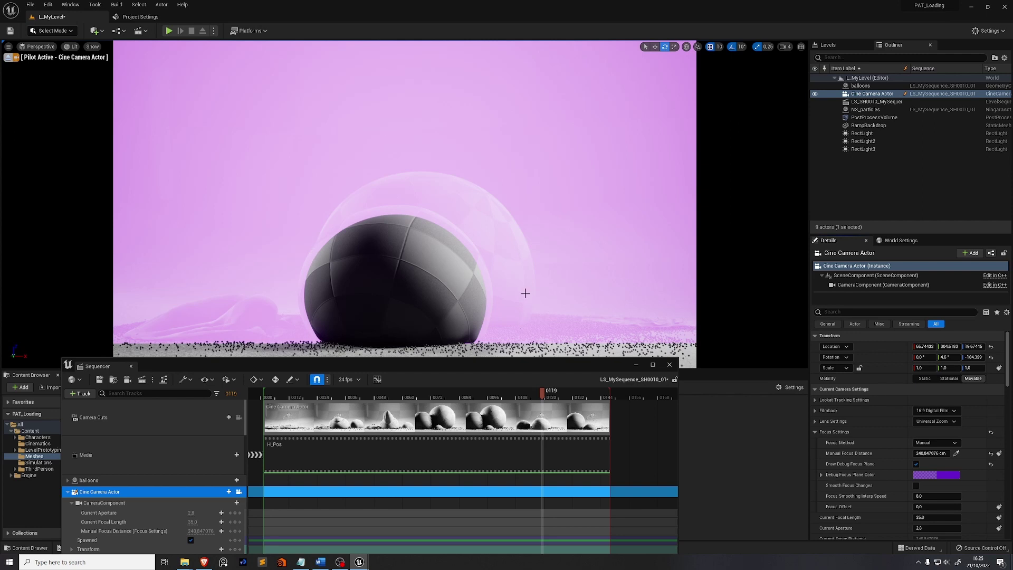
pyautogui.click(917, 464)
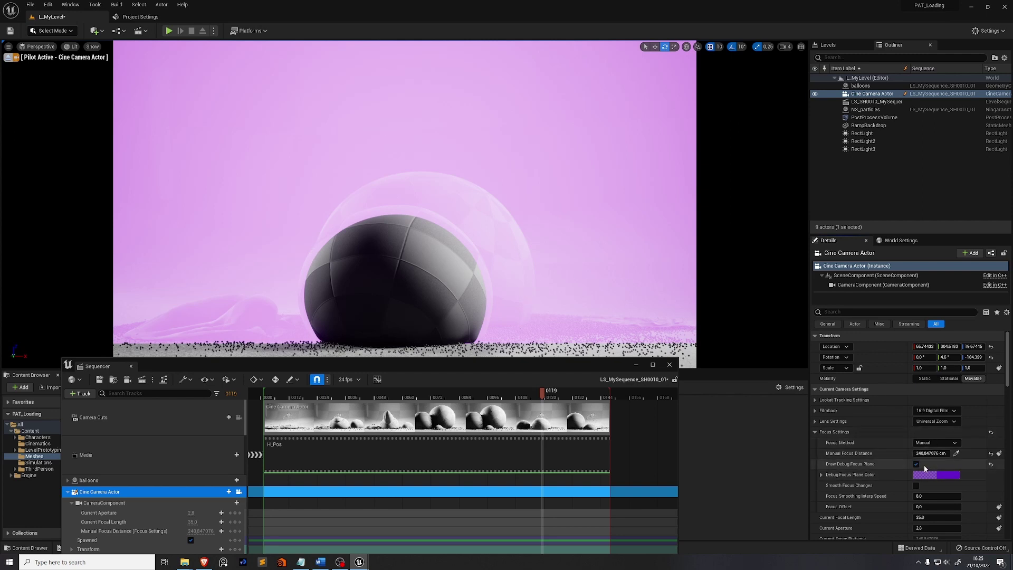
pyautogui.click(917, 465)
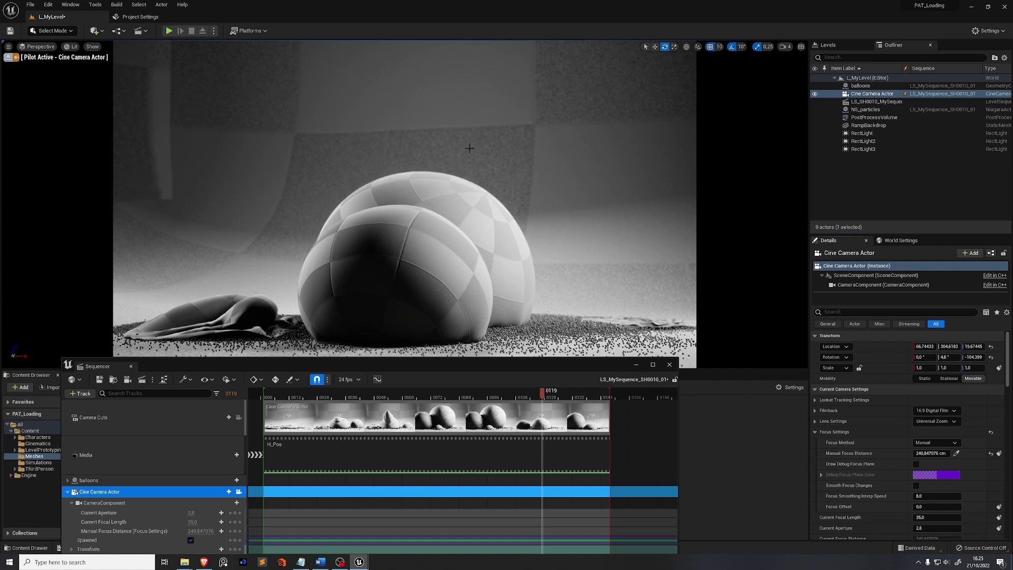
pyautogui.moveTo(528, 365); pyautogui.dragTo(819, 294)
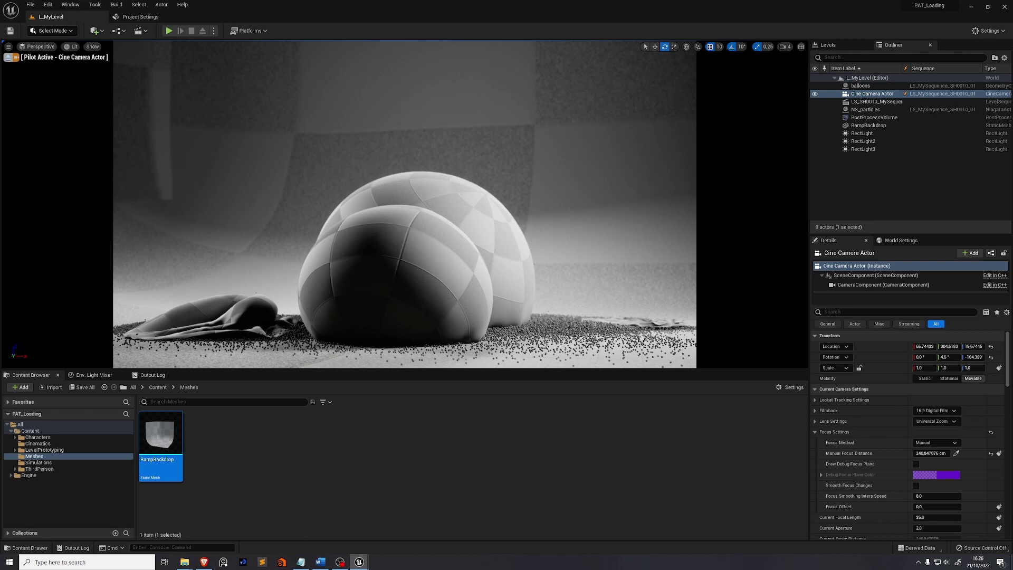
# Look up the ACES 1.2 OpenColorIO config download in the browser, and create a content folder named OCIO in Unreal Editor
pyautogui.hotkey('alt', 'Tab')
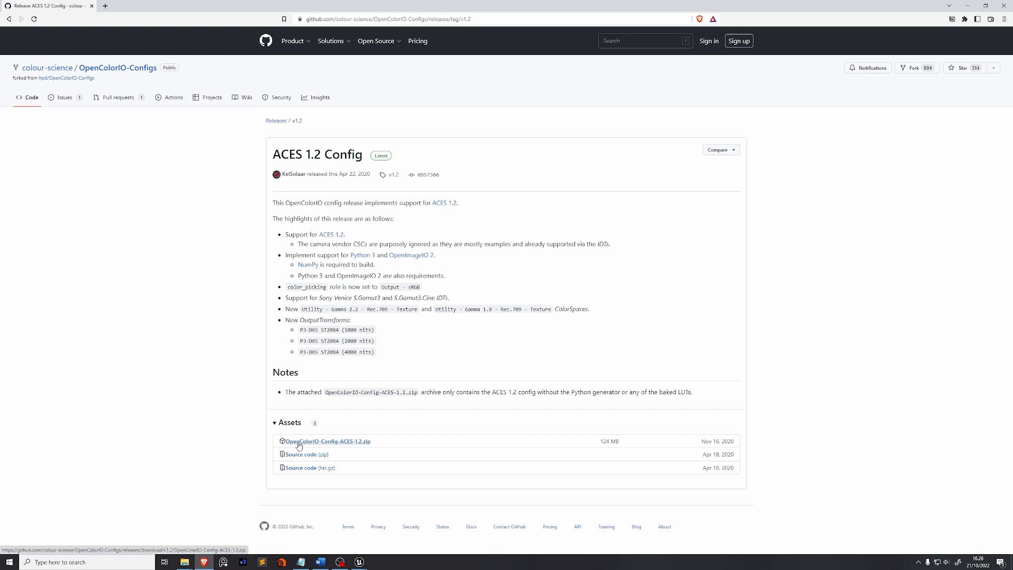
pyautogui.click(968, 5)
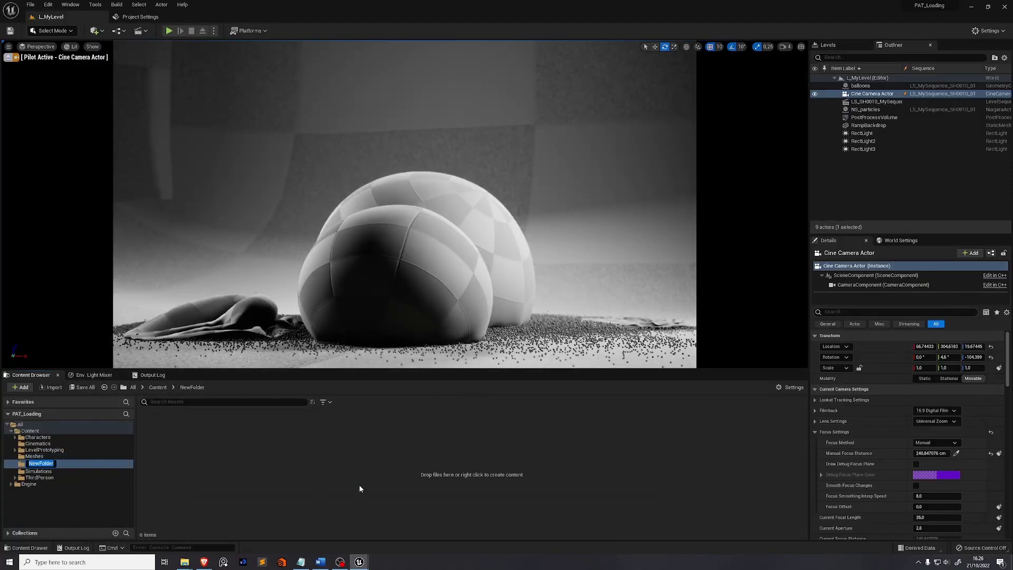
pyautogui.write('OCIO')
pyautogui.press('Return')
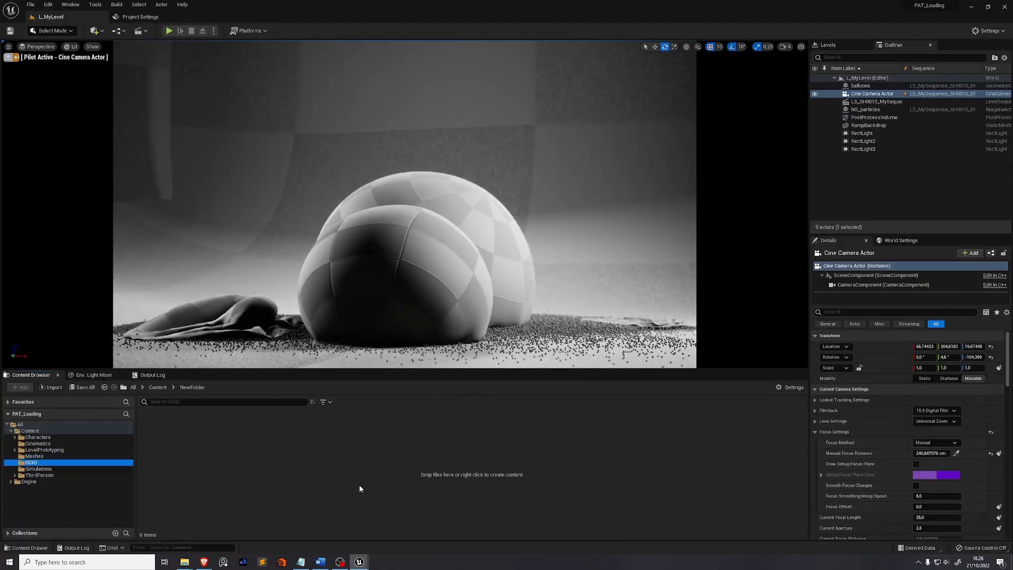
# Create an OpenColorIO Configuration asset named OCIO in the OCIO folder
pyautogui.rightClick(284, 443)
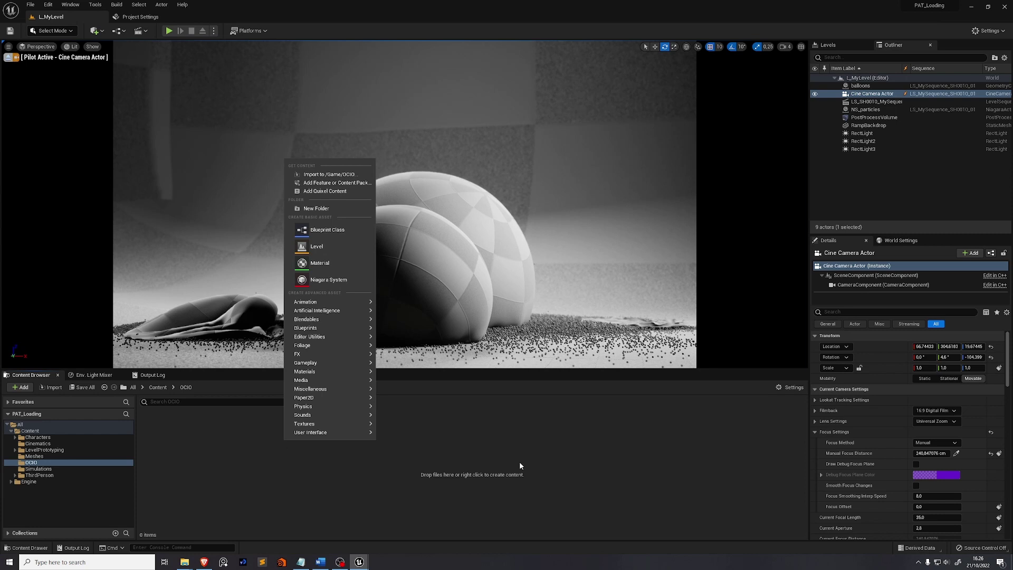
pyautogui.write('open')
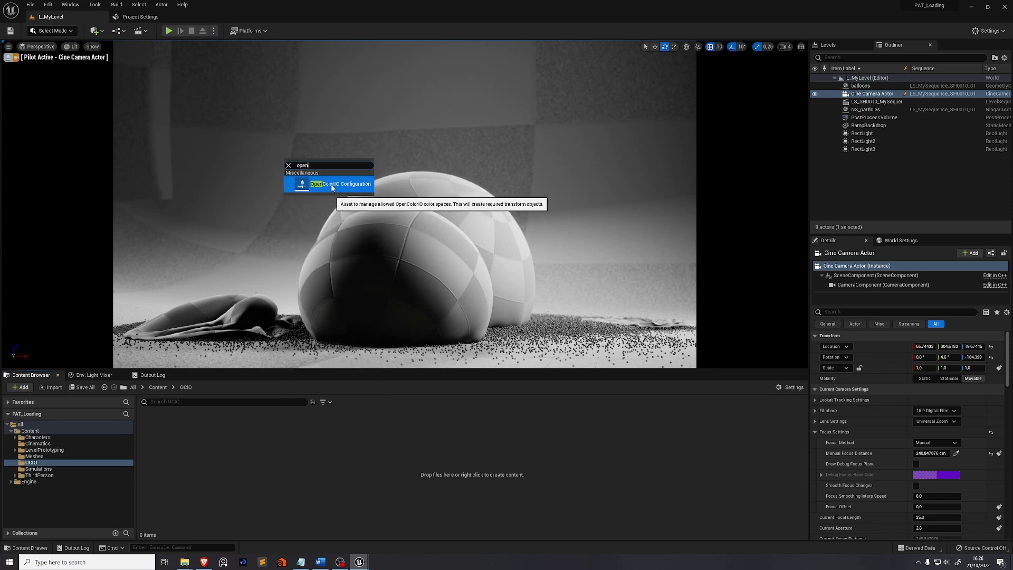
pyautogui.click(329, 187)
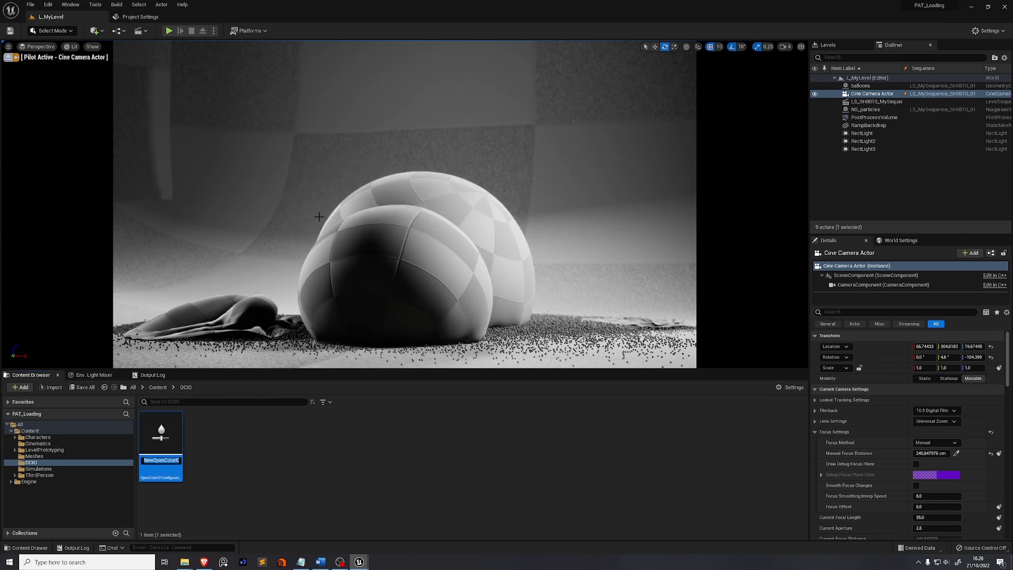
pyautogui.write('OCIO')
pyautogui.press('Return')
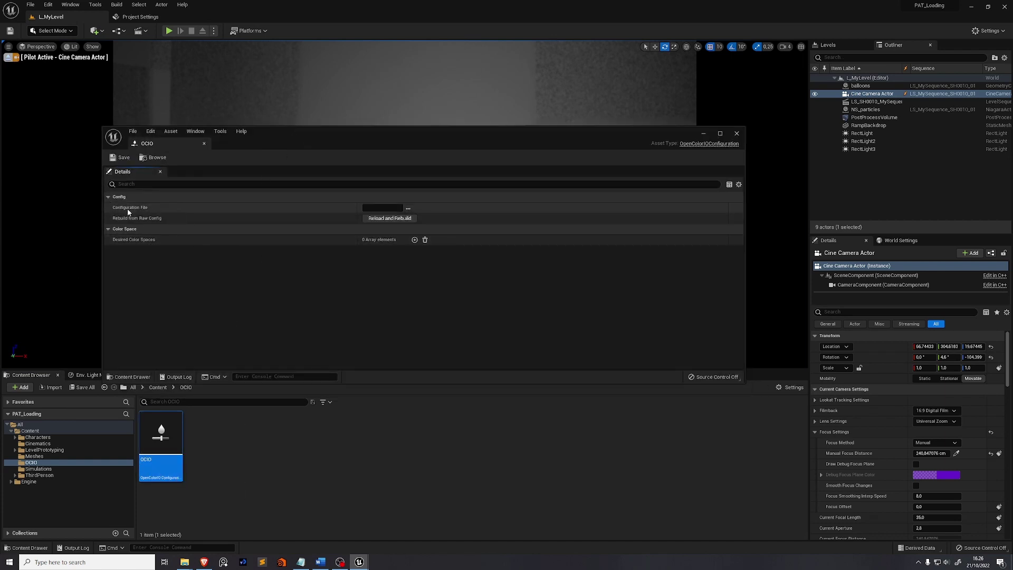
# Load config.ocio from the aces_1.2 folder into the OCIO asset, and add the color spaces ACES - ACEScg and Utility - Linear - sRGB
pyautogui.click(408, 209)
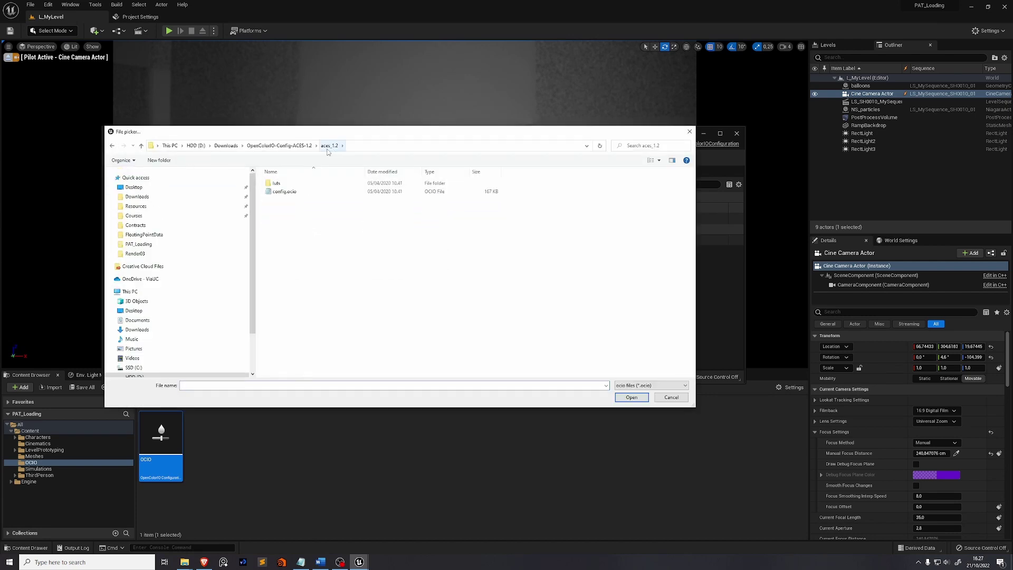
pyautogui.doubleClick(286, 193)
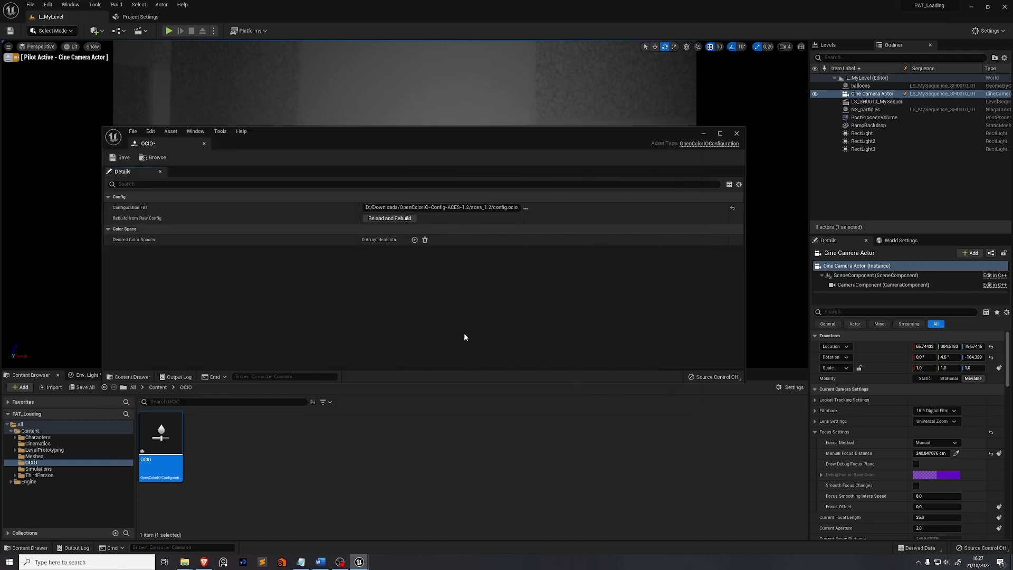
pyautogui.doubleClick(414, 240)
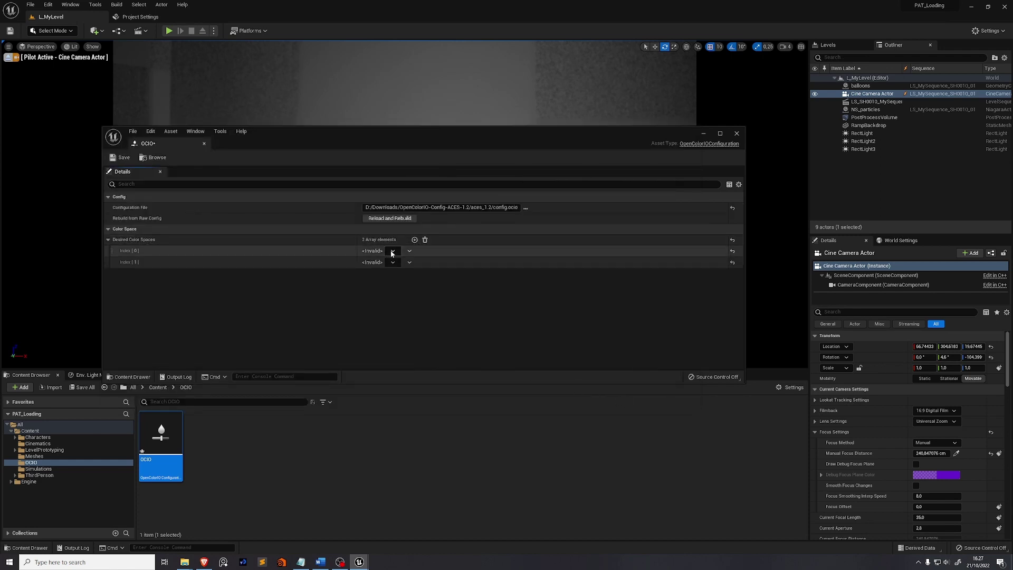
pyautogui.click(392, 251)
pyautogui.moveTo(406, 270)
pyautogui.click(475, 308)
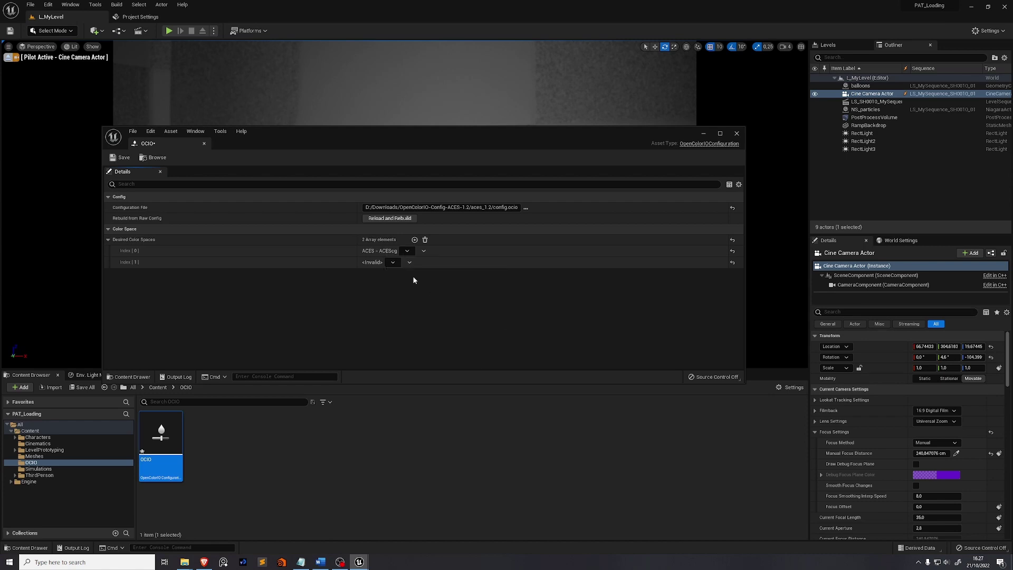
pyautogui.click(392, 262)
pyautogui.moveTo(401, 310)
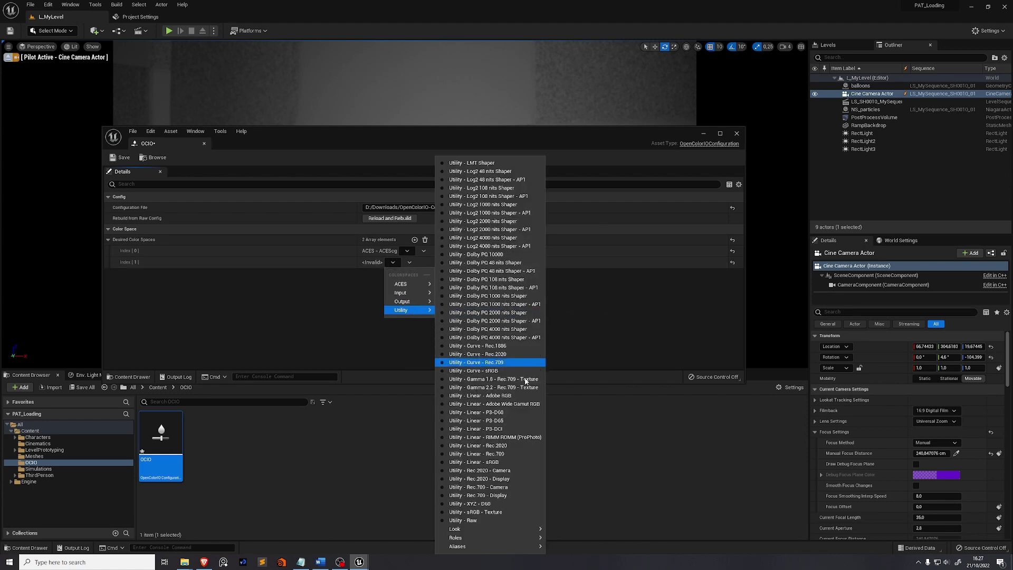
pyautogui.click(526, 462)
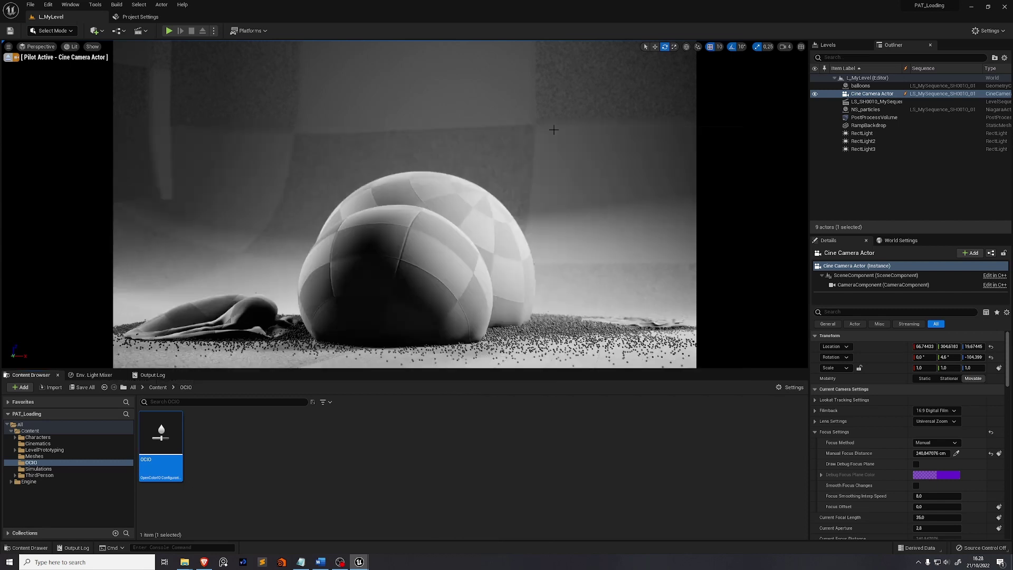
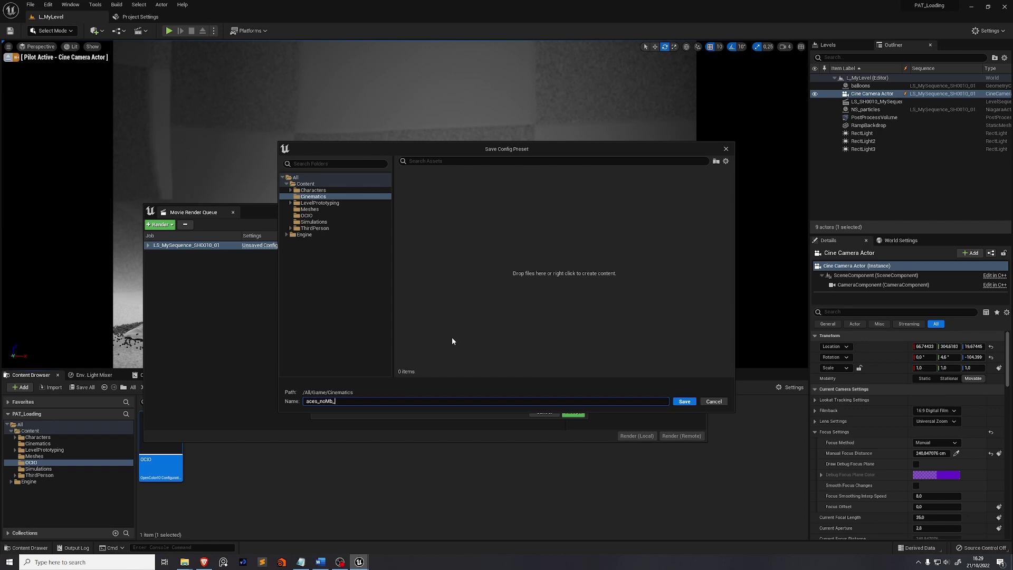
# Save the render config preset as aces_noMb_draft_1920x1080 in a new MoviePipelineConfig folder under Cinematics
pyautogui.write('draft')
pyautogui.moveTo(542, 149); pyautogui.dragTo(787, 221)
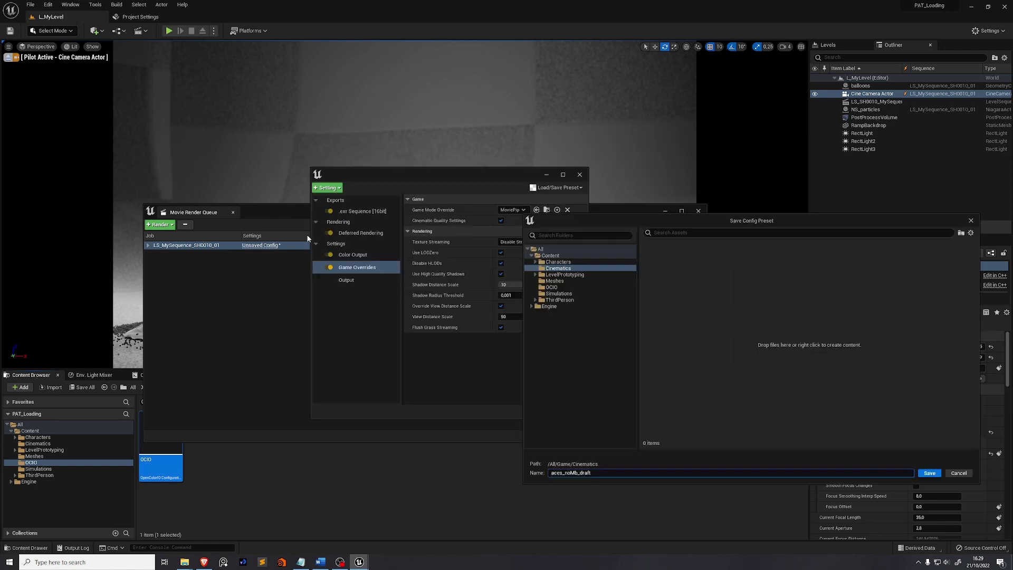
pyautogui.write('_1920x1080')
pyautogui.rightClick(681, 268)
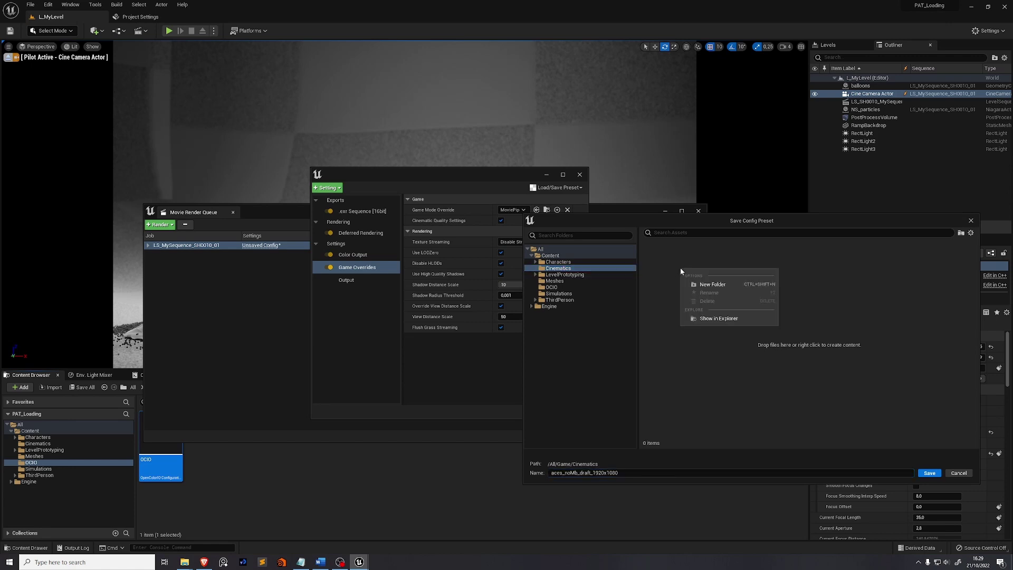
pyautogui.click(735, 282)
pyautogui.write('MoviePipelineConfig')
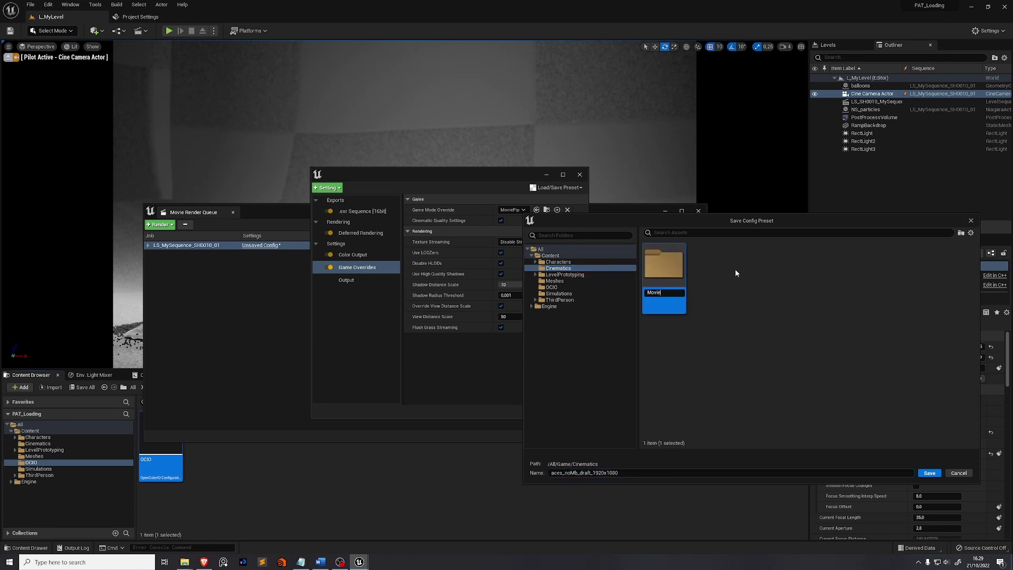
pyautogui.press('Return')
pyautogui.click(929, 473)
# Enable the OCIO configuration in the Color Output setting and assign the OCIO asset as its configuration source
pyautogui.click(347, 256)
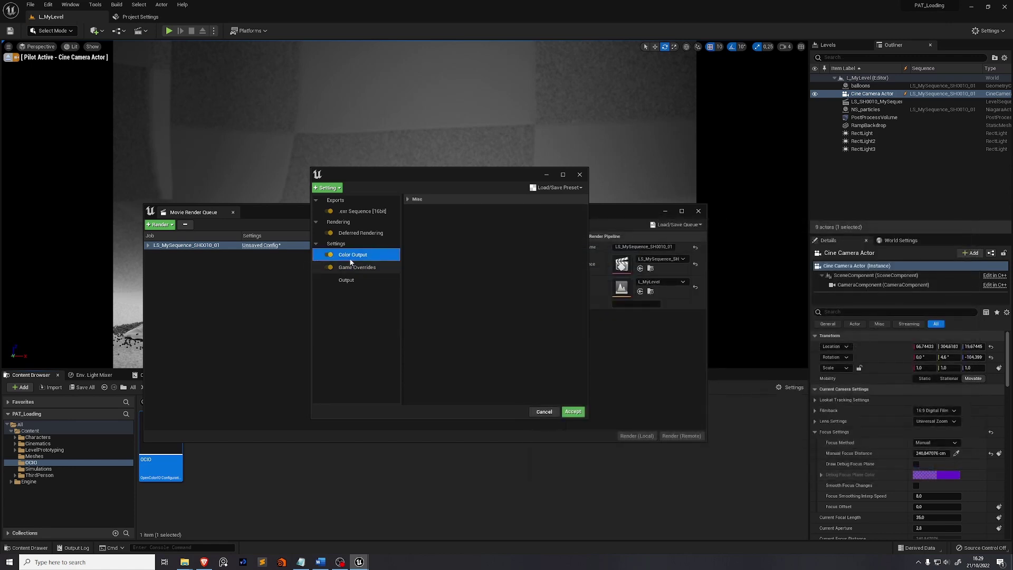
pyautogui.click(408, 199)
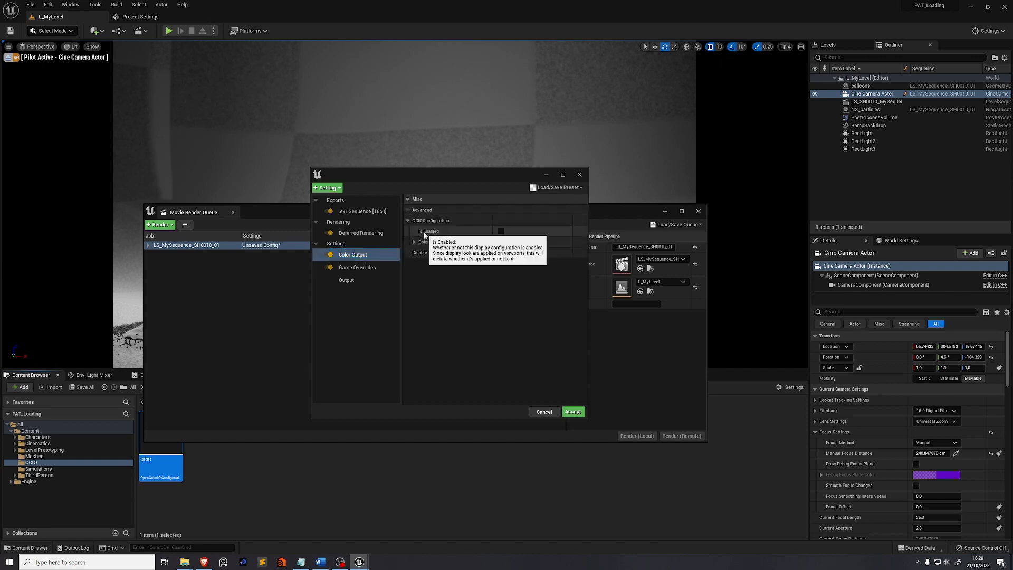
pyautogui.click(407, 221)
pyautogui.click(501, 231)
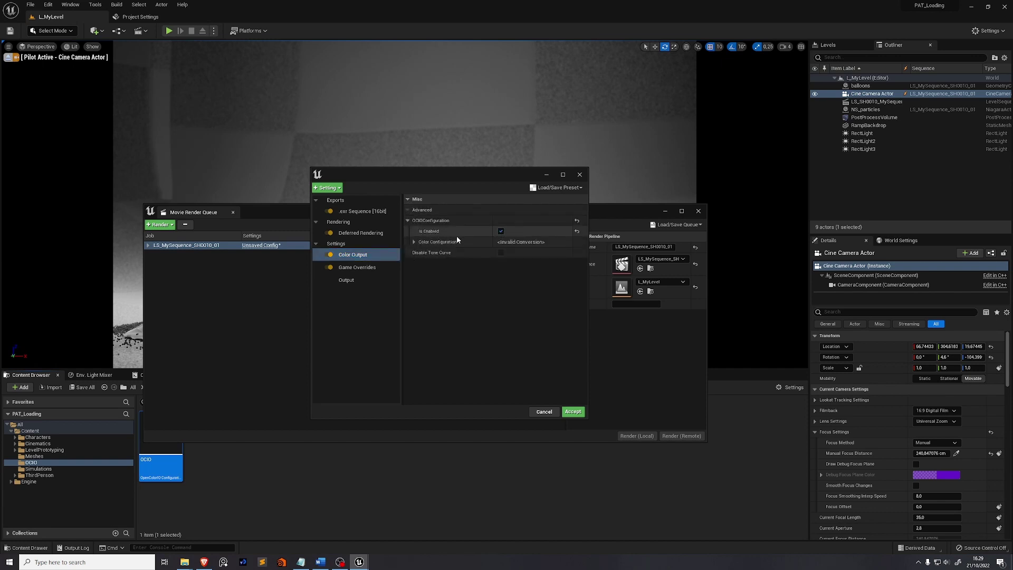
pyautogui.click(415, 241)
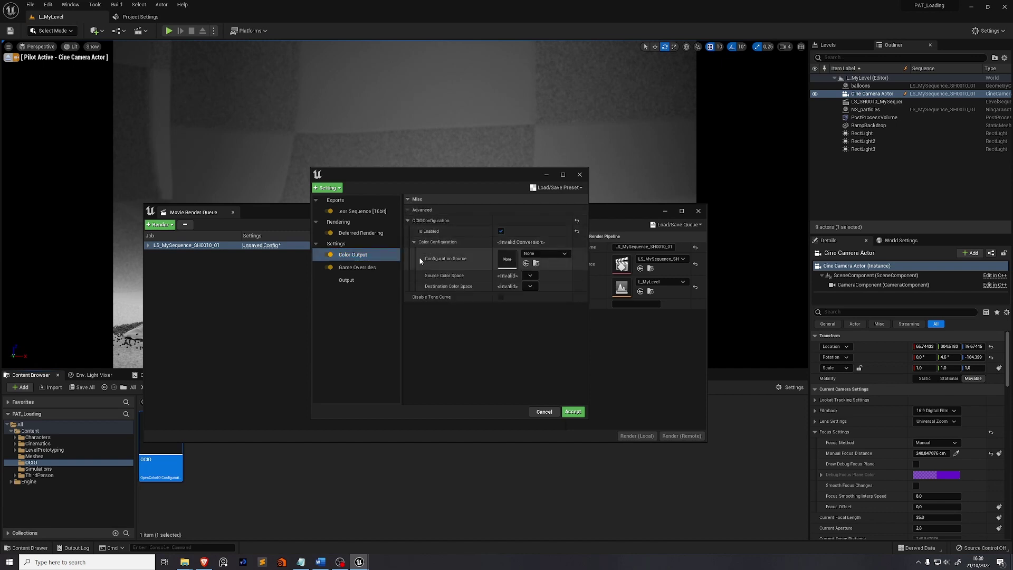
pyautogui.click(541, 253)
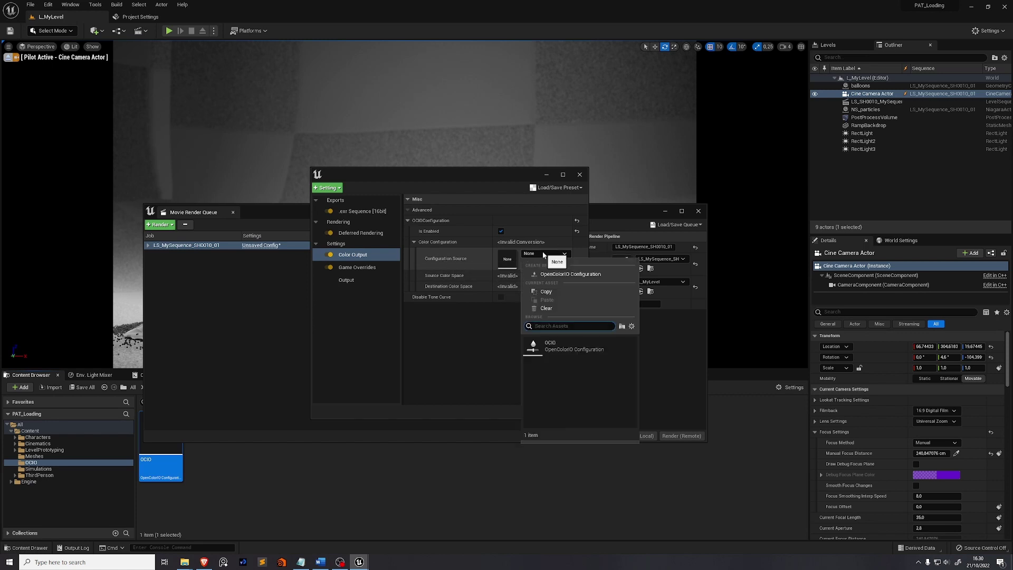
pyautogui.click(569, 349)
# Set the color conversion's source to Utility - Linear - sRGB and its destination to ACES - ACEScg
pyautogui.click(530, 276)
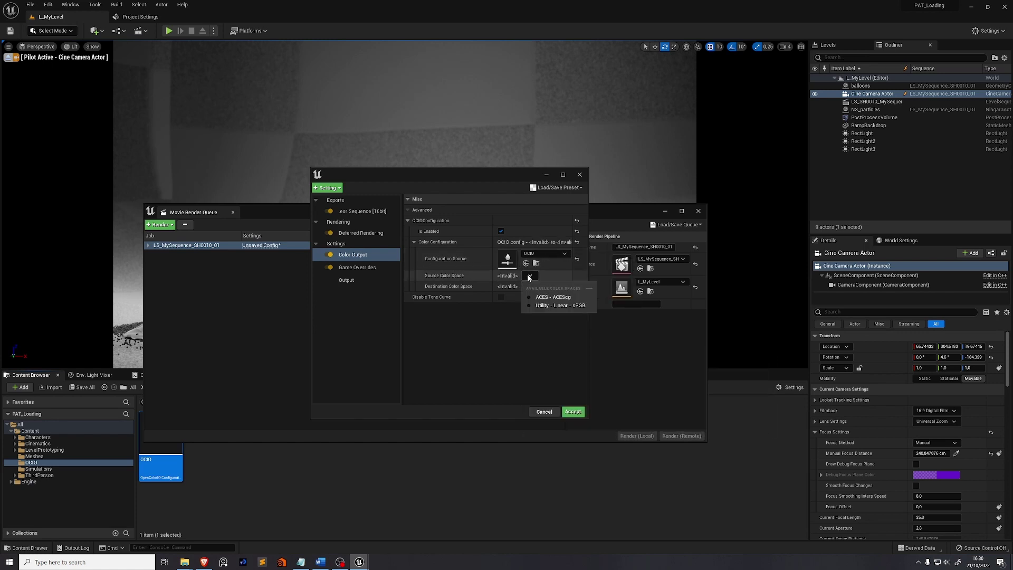
pyautogui.click(558, 307)
pyautogui.click(530, 286)
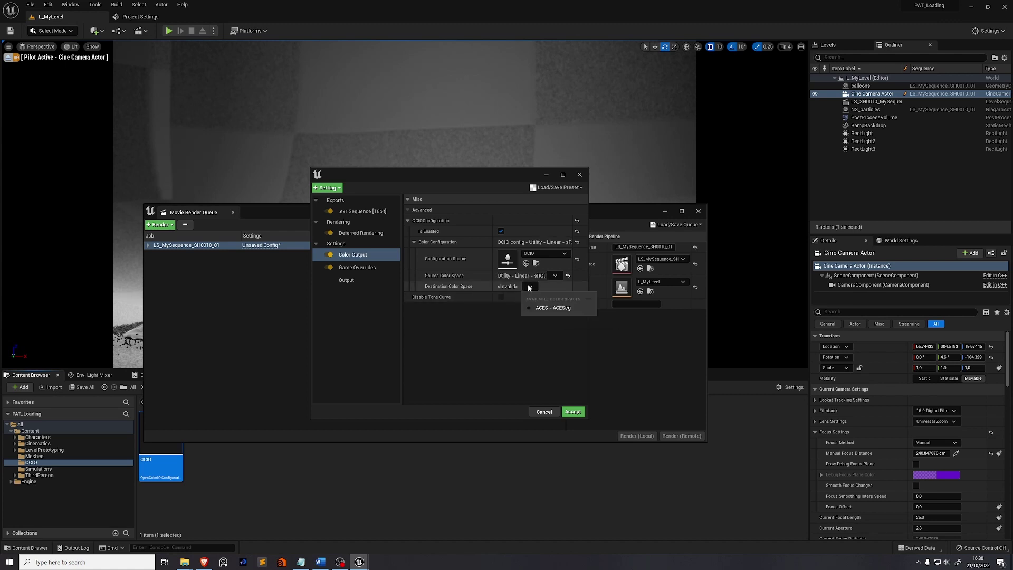
pyautogui.click(549, 310)
# Enable the MotionVectors post process material for Deferred Rendering, save the config as a preset, and accept the render settings
pyautogui.click(371, 235)
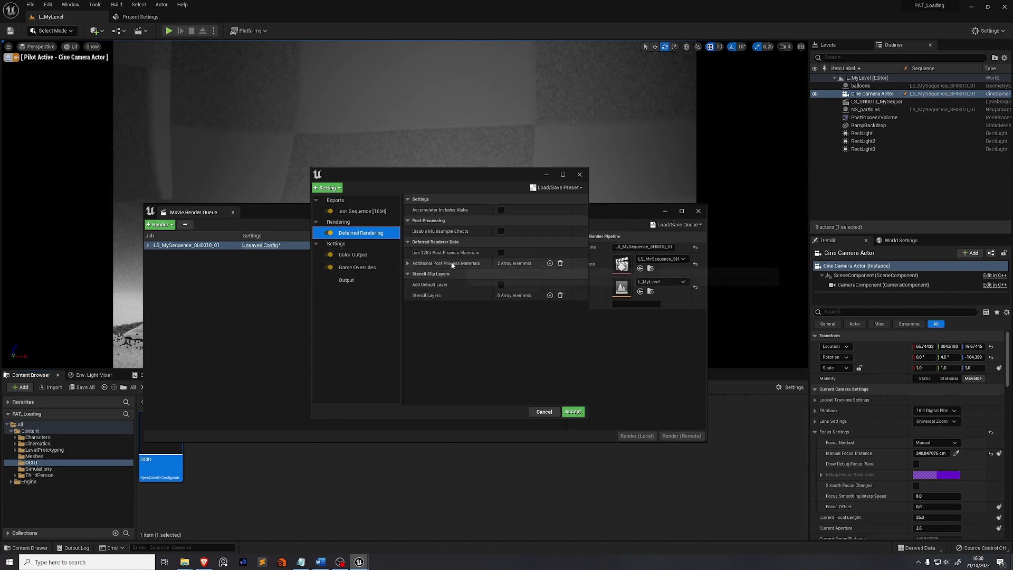
pyautogui.click(407, 263)
pyautogui.click(415, 286)
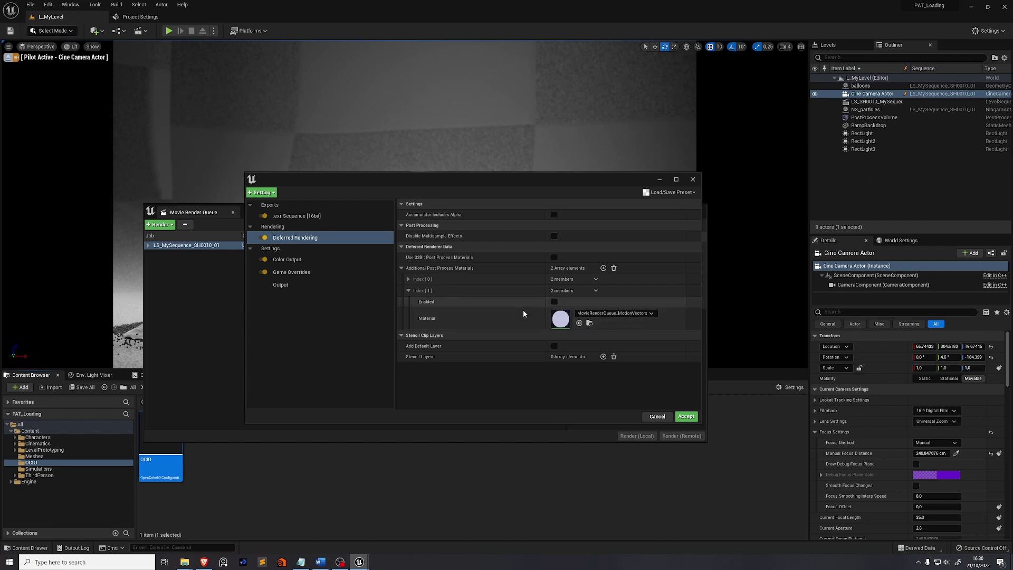
pyautogui.click(554, 303)
pyautogui.click(670, 192)
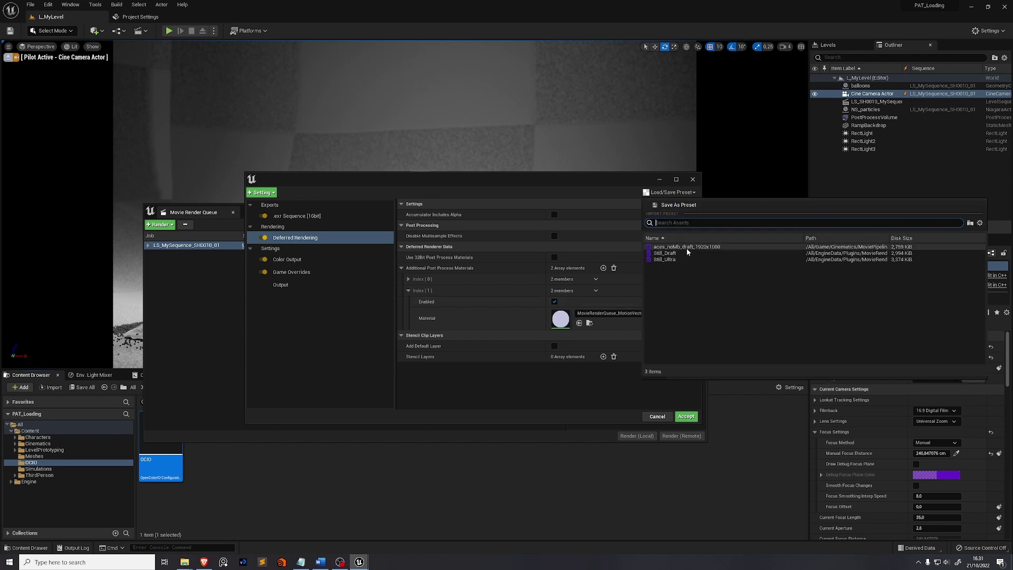
pyautogui.click(678, 204)
pyautogui.click(550, 296)
pyautogui.click(686, 416)
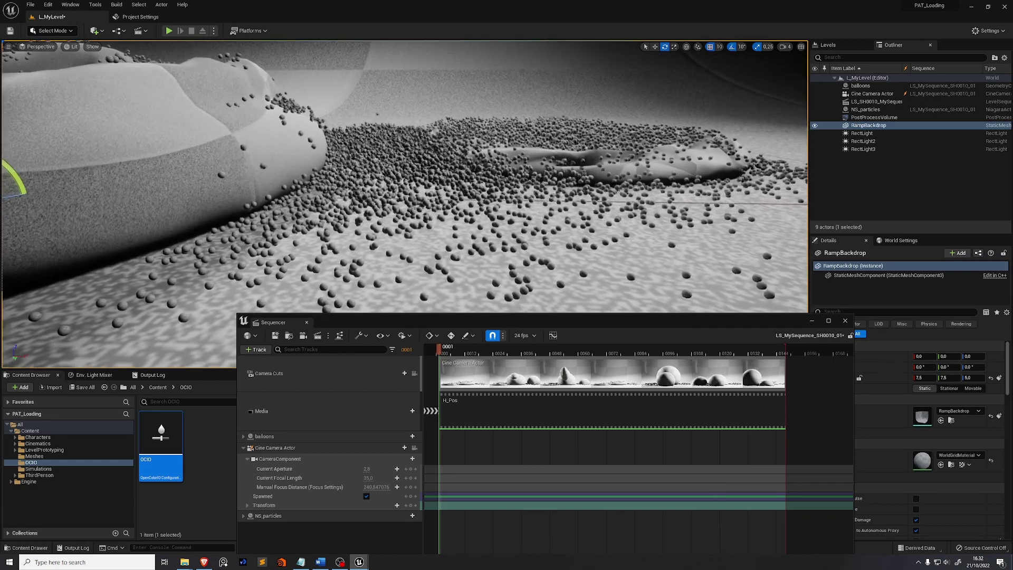
# Enable Cast Shadow on the NS_particles actor
pyautogui.moveTo(460, 268)
pyautogui.mouseDown(button='right')
pyautogui.moveTo(448, 270)
pyautogui.moveTo(447, 259)
pyautogui.mouseUp(button='right')
pyautogui.moveTo(569, 328); pyautogui.dragTo(321, 429)
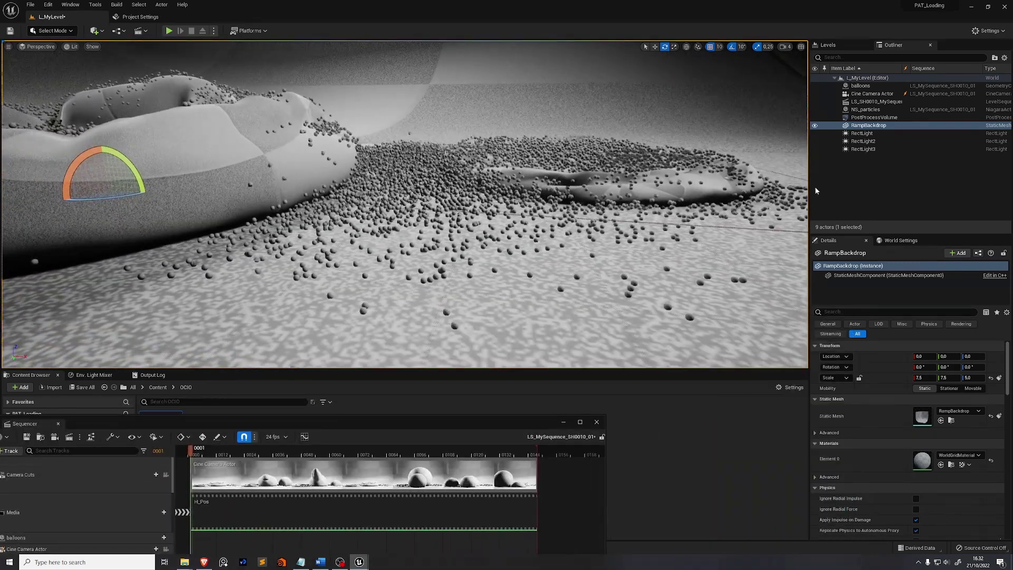
pyautogui.click(865, 109)
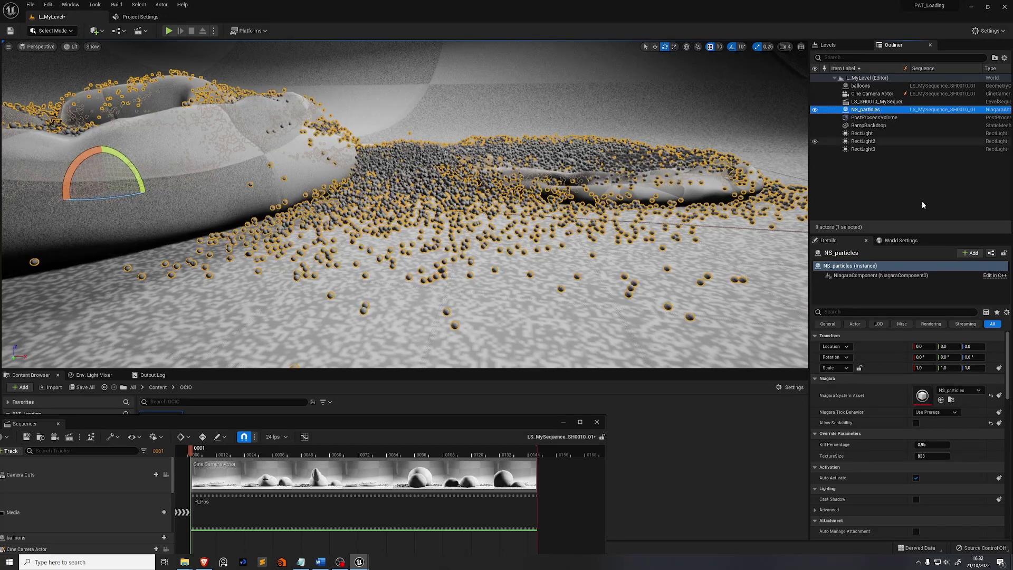
pyautogui.scroll(-3, 830, 463)
pyautogui.click(916, 461)
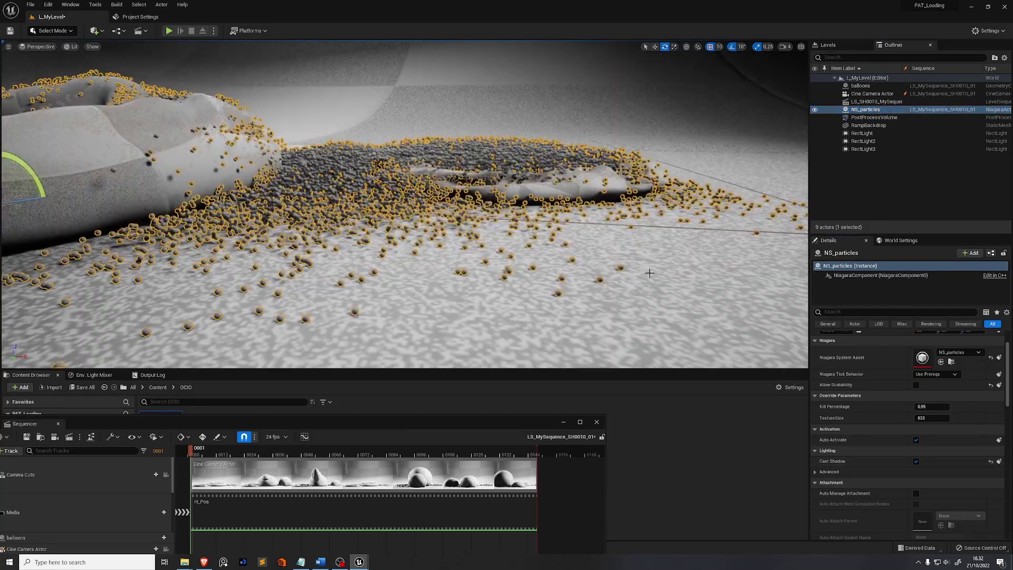
# Try a Kill Percentage of 0.5 on the NS_particles actor, and reset the parameter to its default
pyautogui.press('s')
pyautogui.moveTo(543, 253); pyautogui.dragTo(517, 238, button='right')
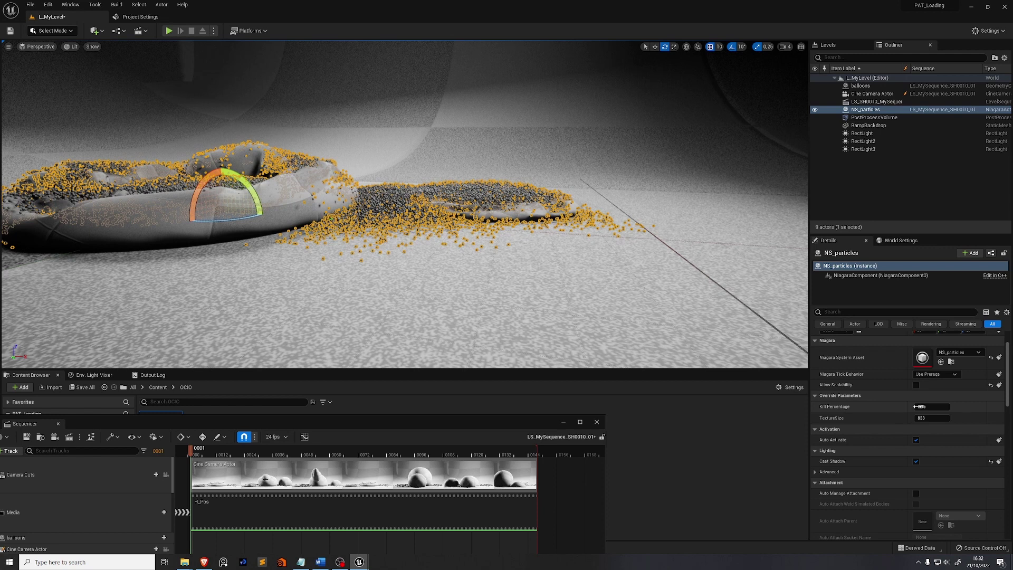
pyautogui.moveTo(922, 406)
pyautogui.moveTo(481, 313); pyautogui.dragTo(455, 298, button='right')
pyautogui.click(930, 406)
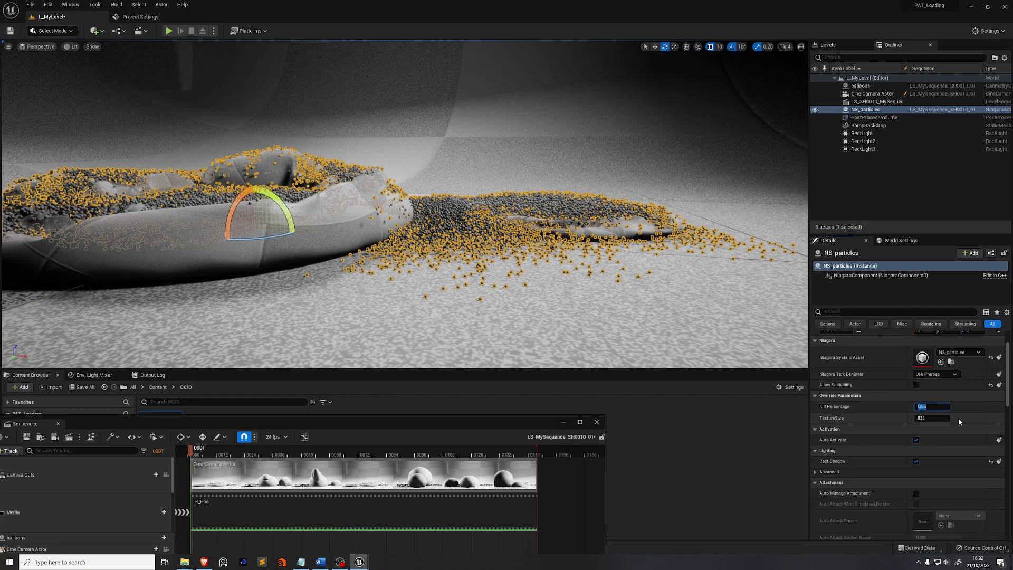
pyautogui.write('0.5')
pyautogui.press('Return')
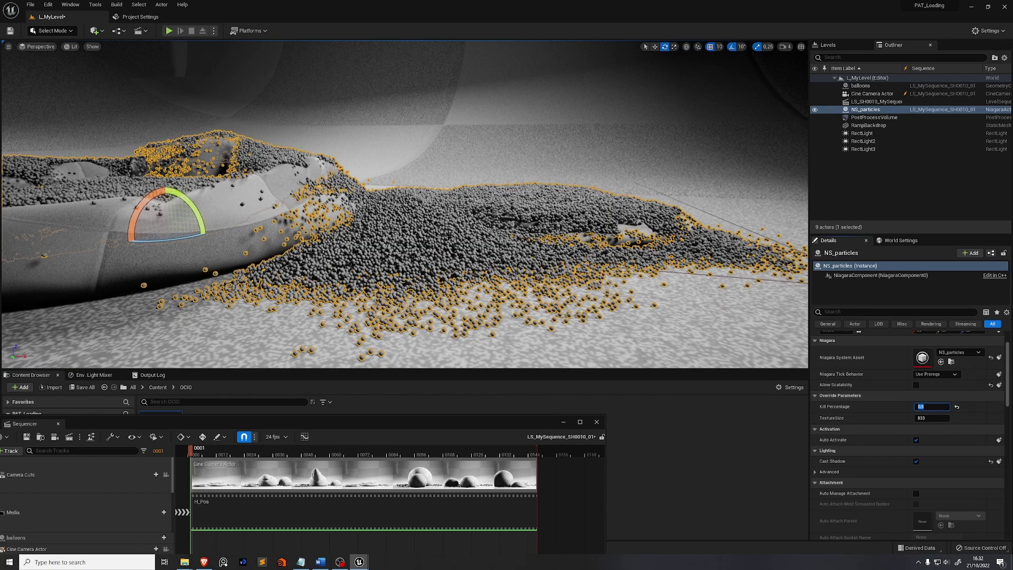
pyautogui.moveTo(449, 236); pyautogui.dragTo(532, 190, button='right')
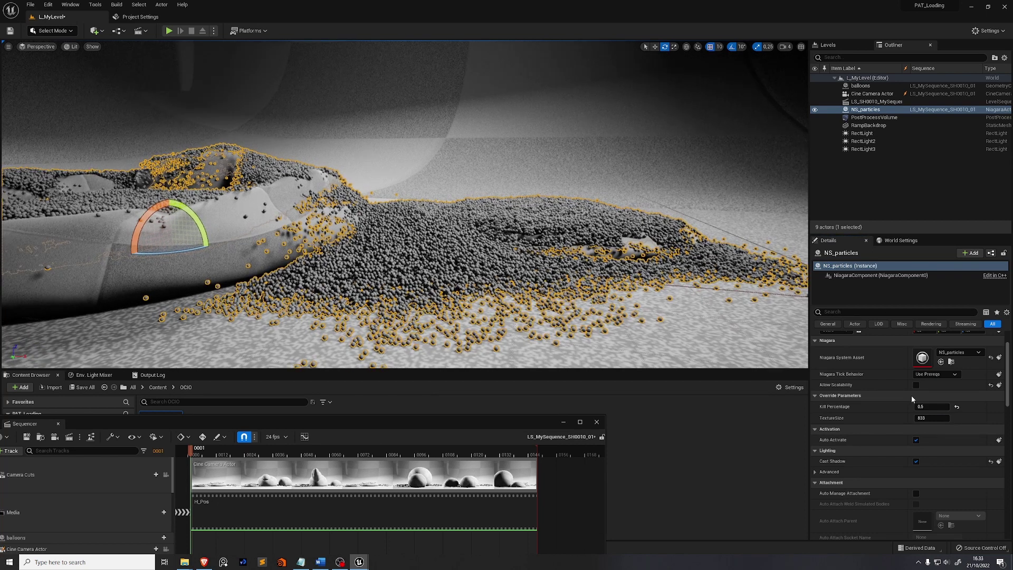
pyautogui.click(957, 407)
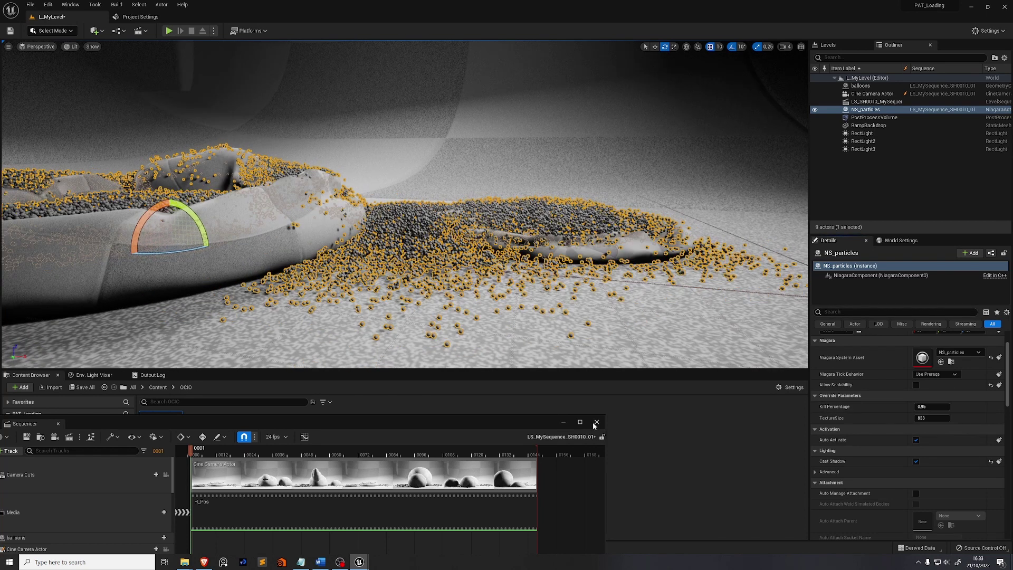
# Close Sequencer and turn off Realtime for the viewport
pyautogui.click(597, 422)
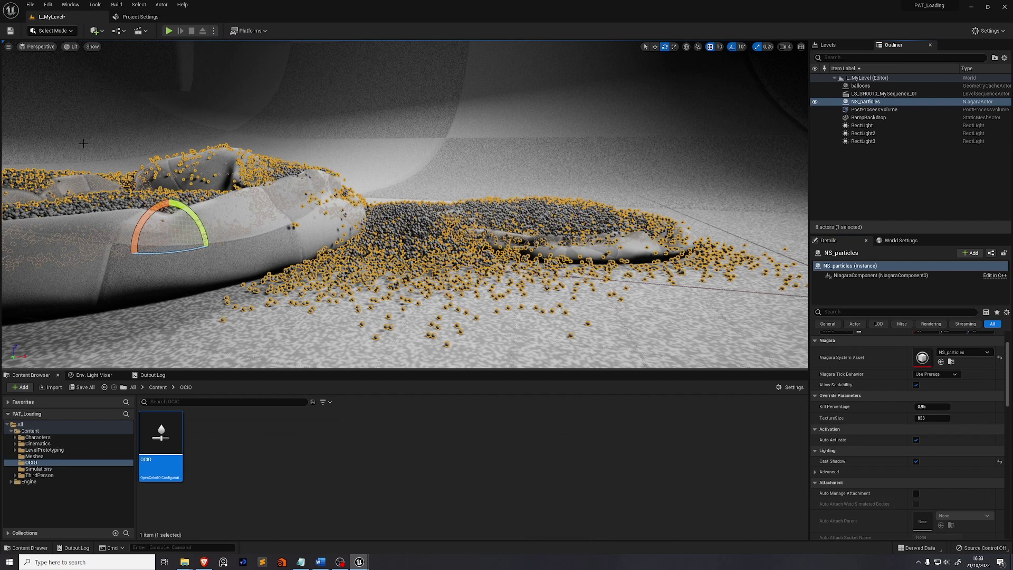
pyautogui.click(9, 48)
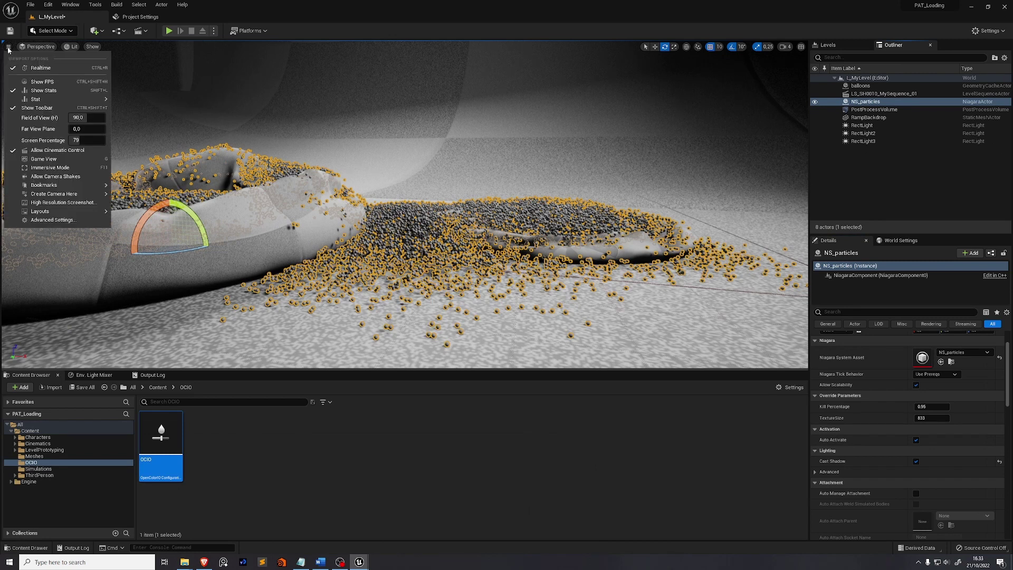
pyautogui.click(45, 68)
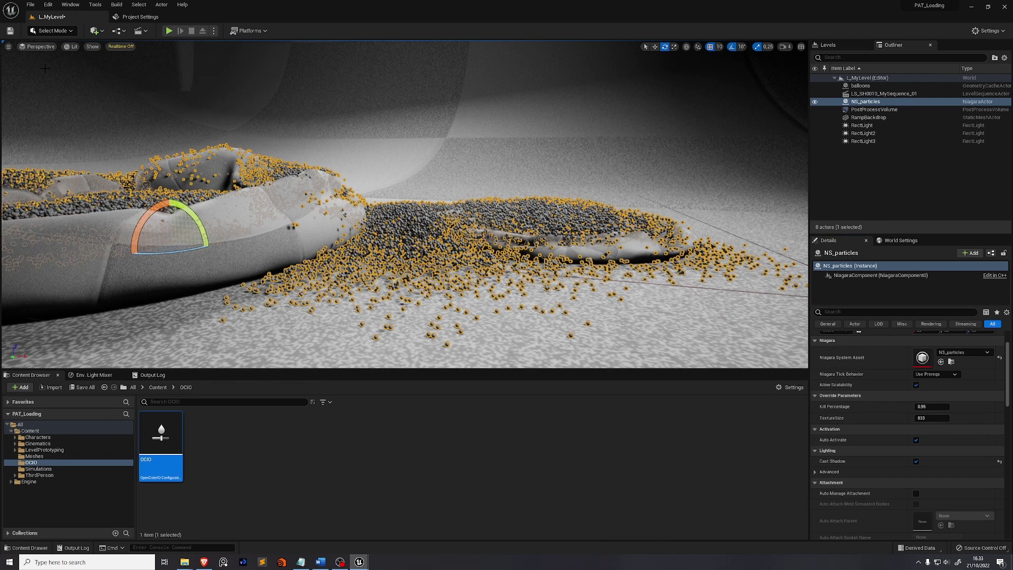
# Set the Kill Percentage of NS_particles to 0 and render the queued LS_MySequence_SH0010_01 job locally
pyautogui.click(931, 407)
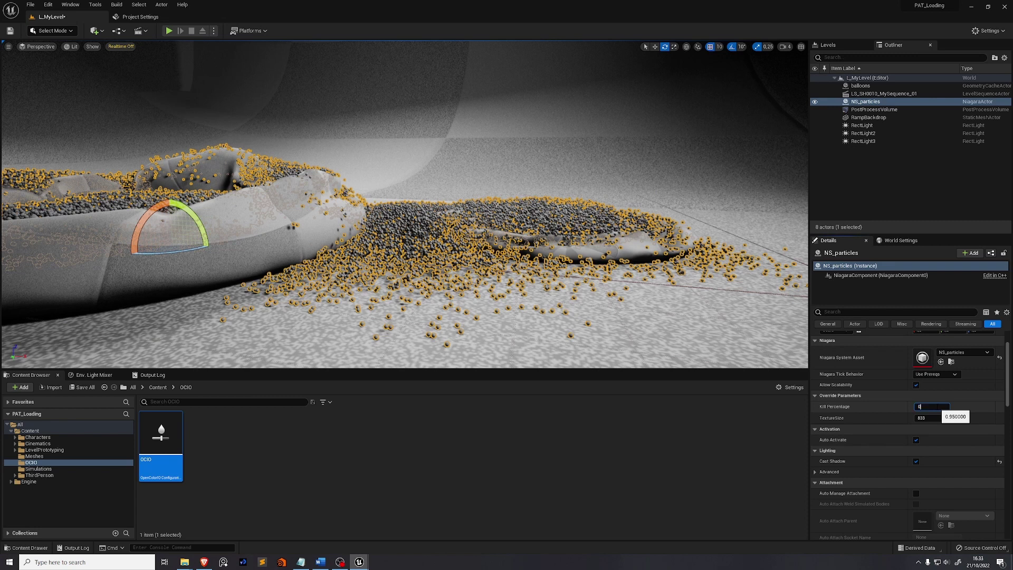
pyautogui.write('0')
pyautogui.press('Return')
pyautogui.moveTo(220, 208); pyautogui.dragTo(267, 227)
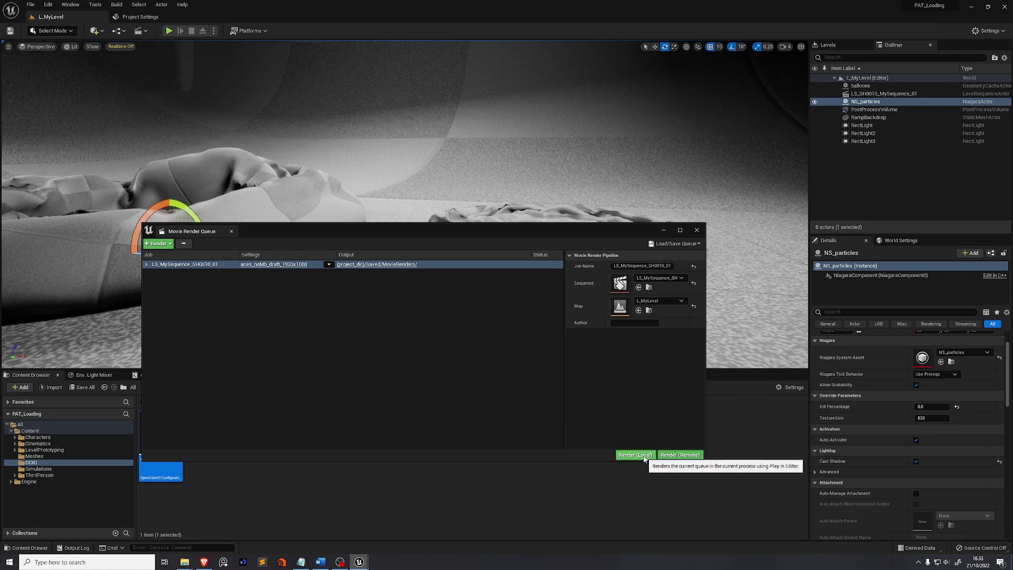
pyautogui.click(635, 455)
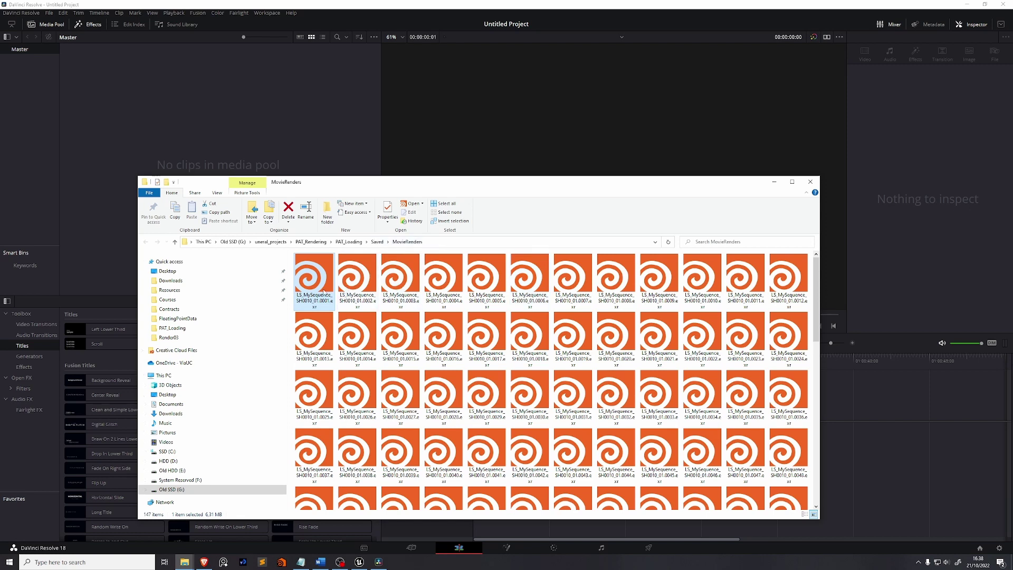
# Import all rendered EXR frames from MovieRenders into DaVinci Resolve, place the clip on a timeline, and preview it at 01:00:02:10
pyautogui.scroll(-10, 398, 373)
pyautogui.hotkey('ctrl', 'a')
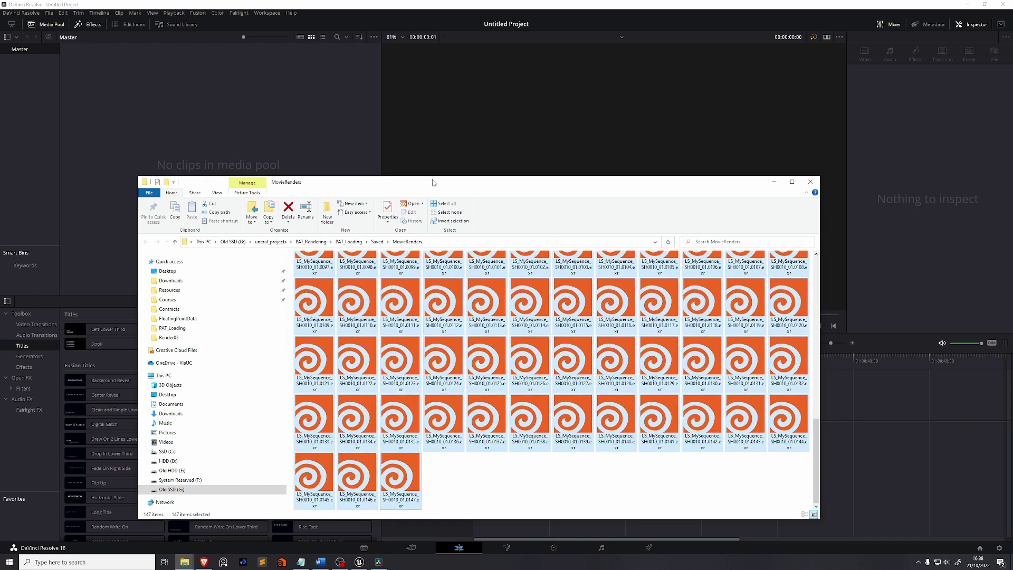
pyautogui.moveTo(432, 183); pyautogui.dragTo(1012, 246)
pyautogui.moveTo(911, 367); pyautogui.dragTo(475, 434)
pyautogui.moveTo(610, 361); pyautogui.dragTo(565, 365)
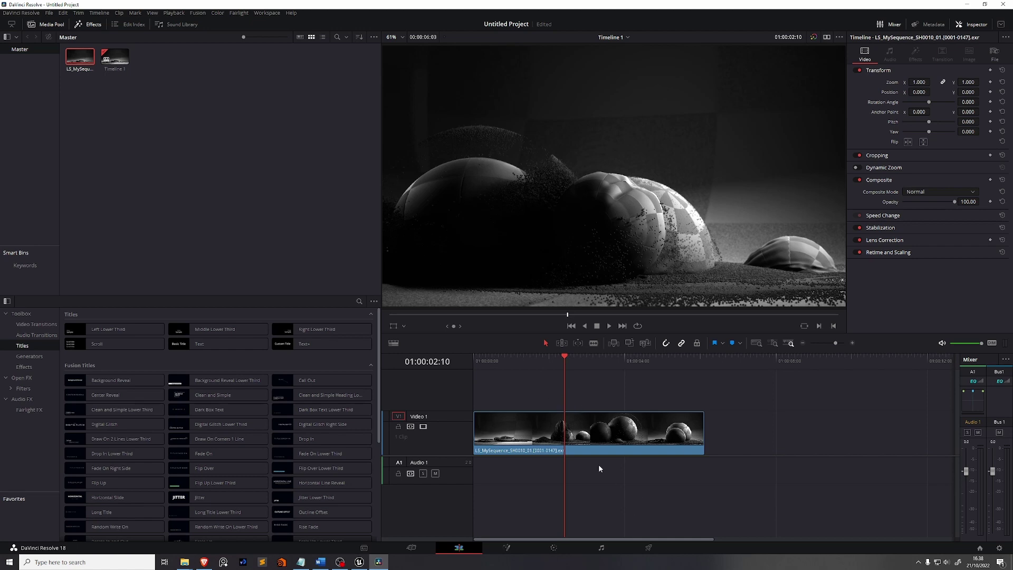
# Apply an ACES Transform to the clip's color node with ACES 1.2, input ACEScg - CSC and output sRGB, and preview 01:00:02:21
pyautogui.click(553, 549)
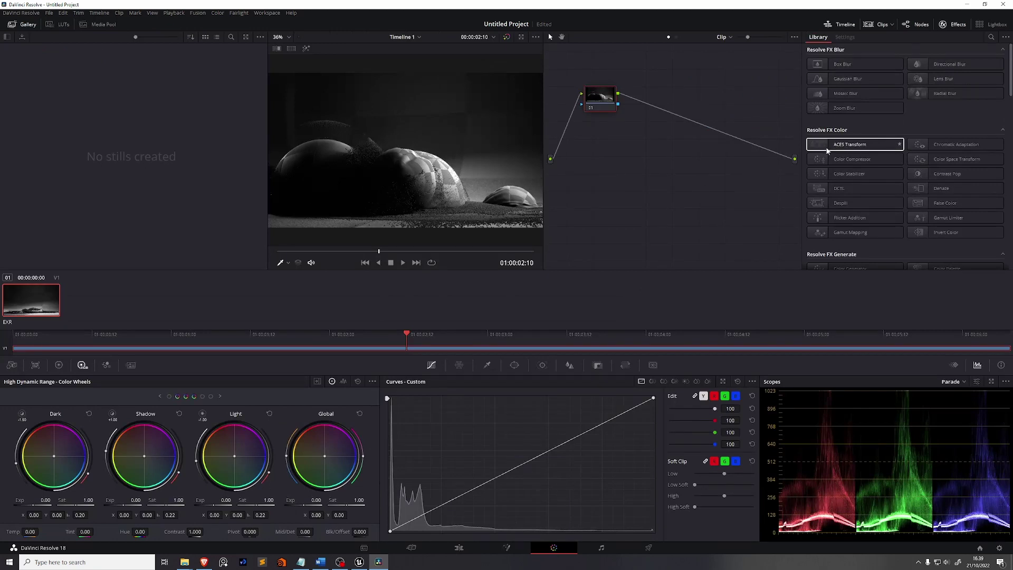
pyautogui.moveTo(841, 148); pyautogui.dragTo(602, 101)
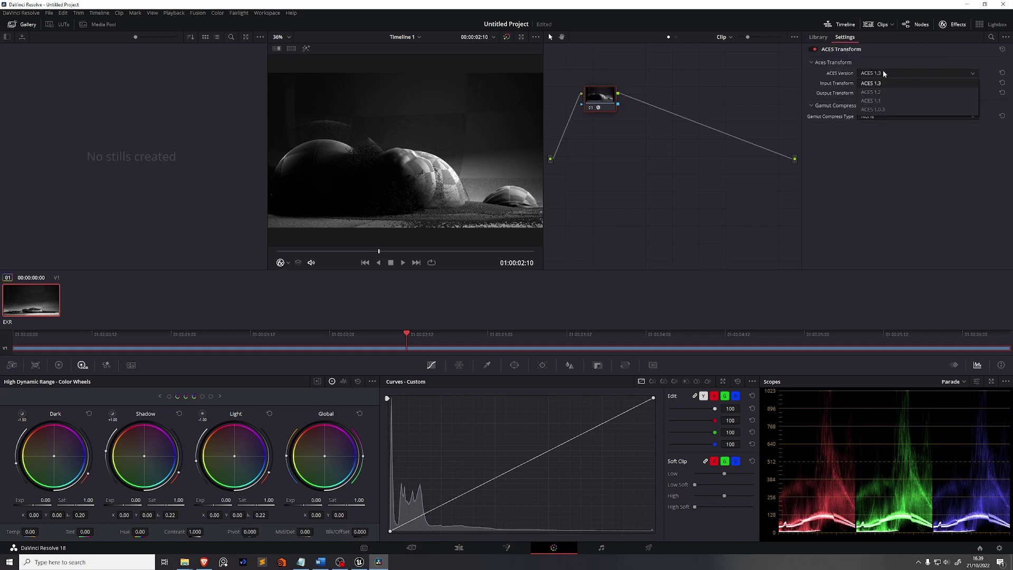
pyautogui.click(880, 85)
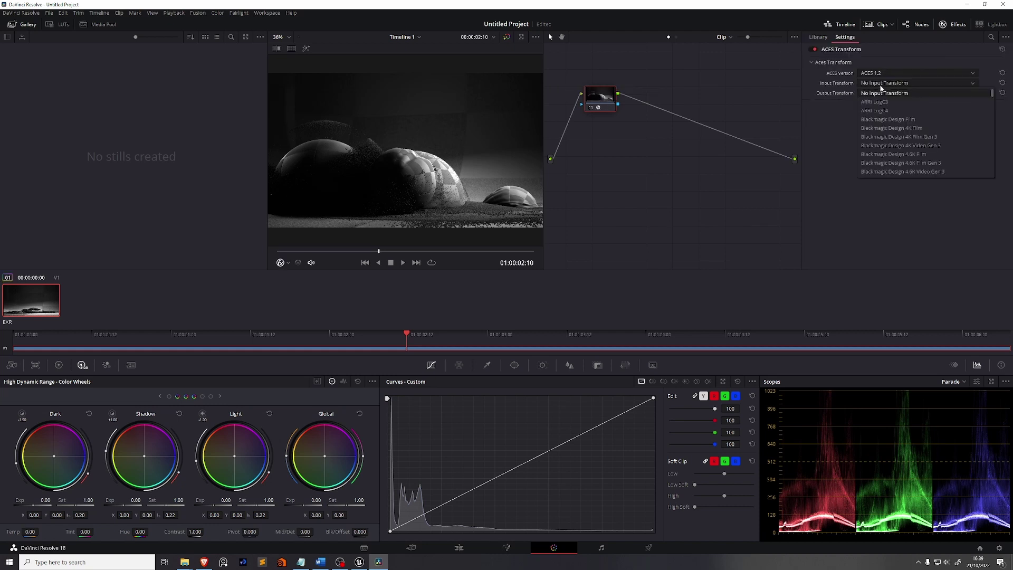
pyautogui.scroll(-10, 901, 157)
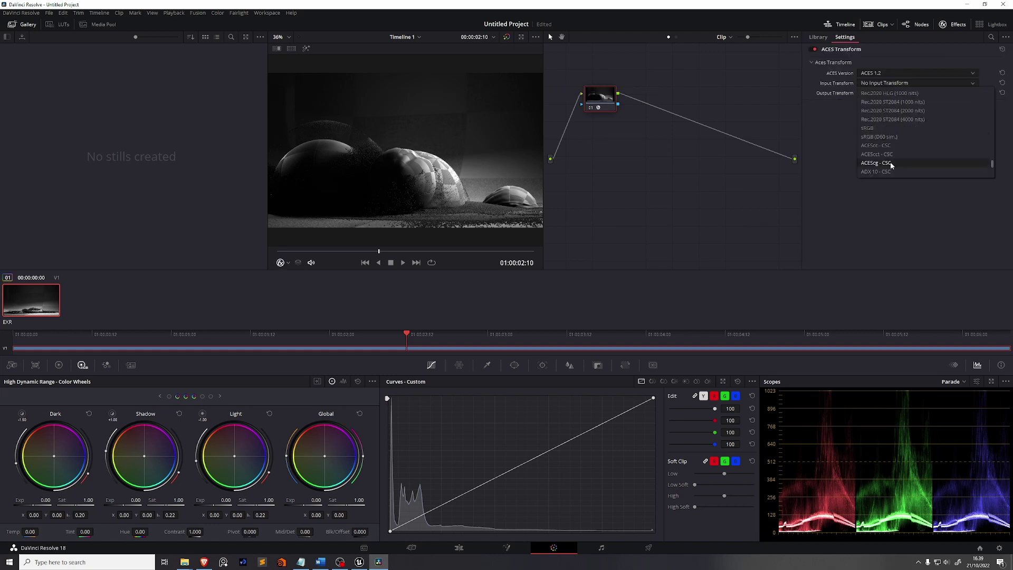
pyautogui.click(891, 166)
pyautogui.click(894, 93)
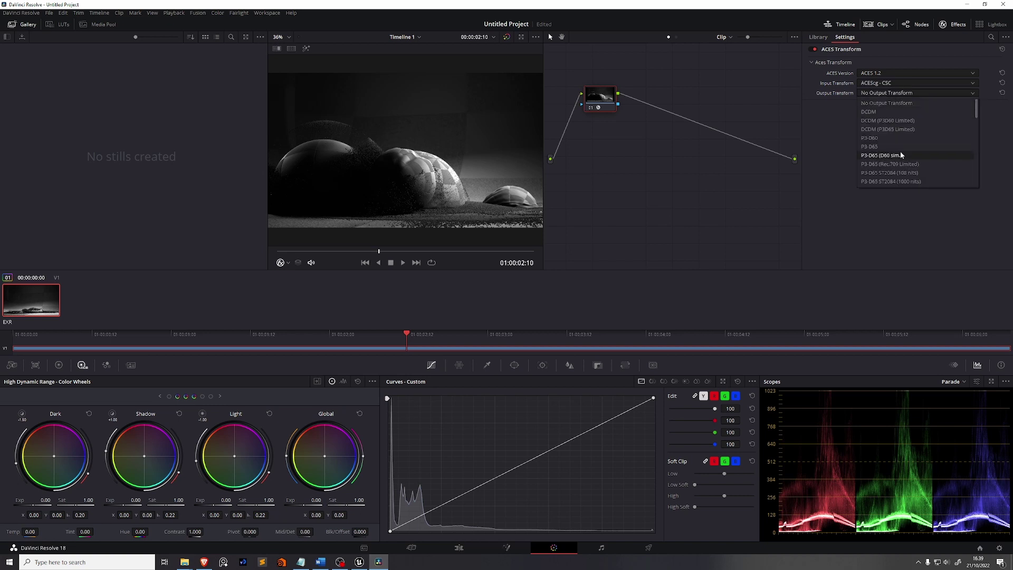
pyautogui.scroll(-10, 902, 155)
pyautogui.click(885, 181)
pyautogui.moveTo(441, 338); pyautogui.dragTo(481, 349)
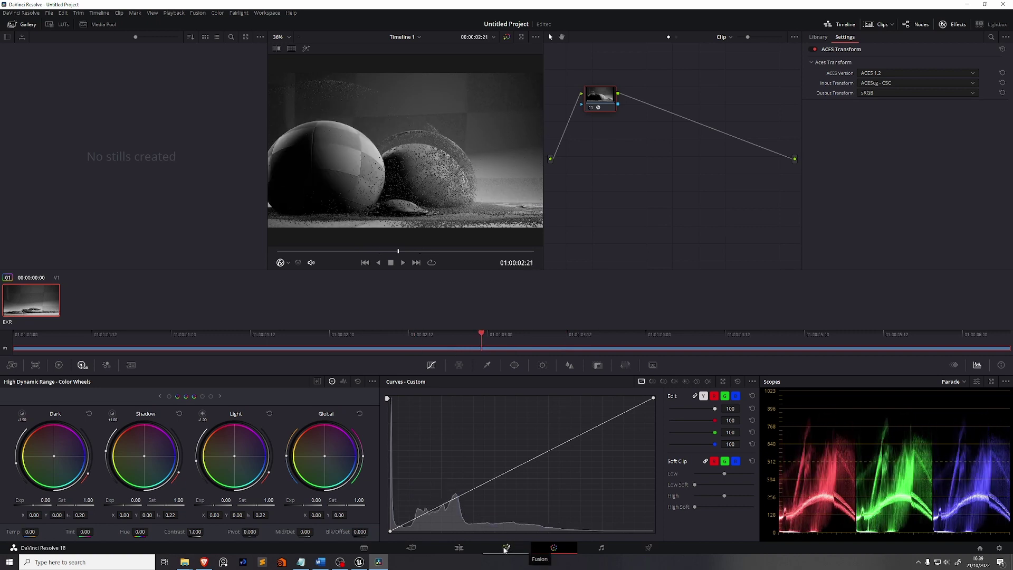
# Add the LS_MySequence EXR clip as a second media input in the Fusion composition and show it in the empty viewer
pyautogui.click(507, 549)
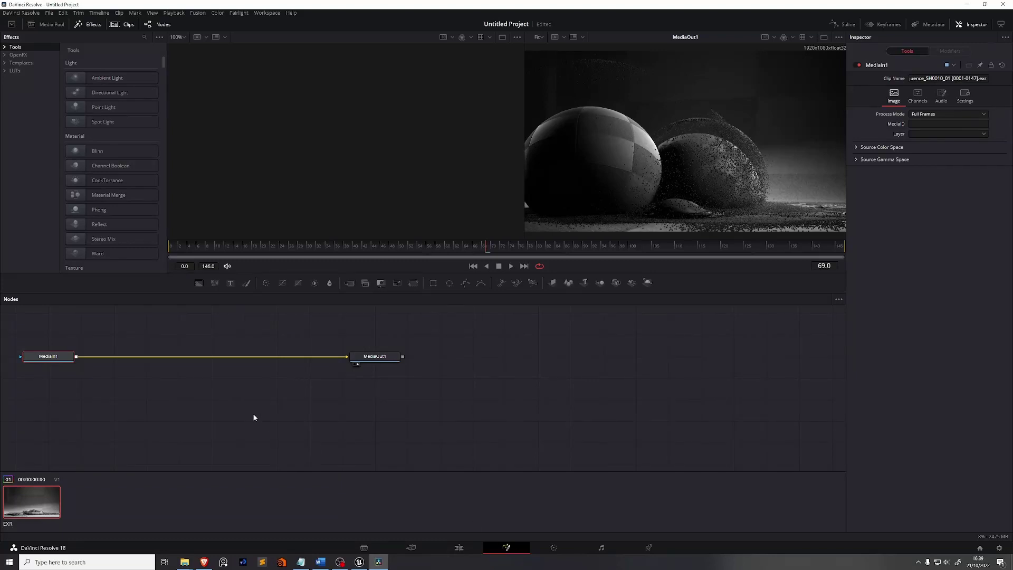
pyautogui.click(40, 26)
pyautogui.moveTo(79, 56); pyautogui.dragTo(285, 341)
pyautogui.press('1')
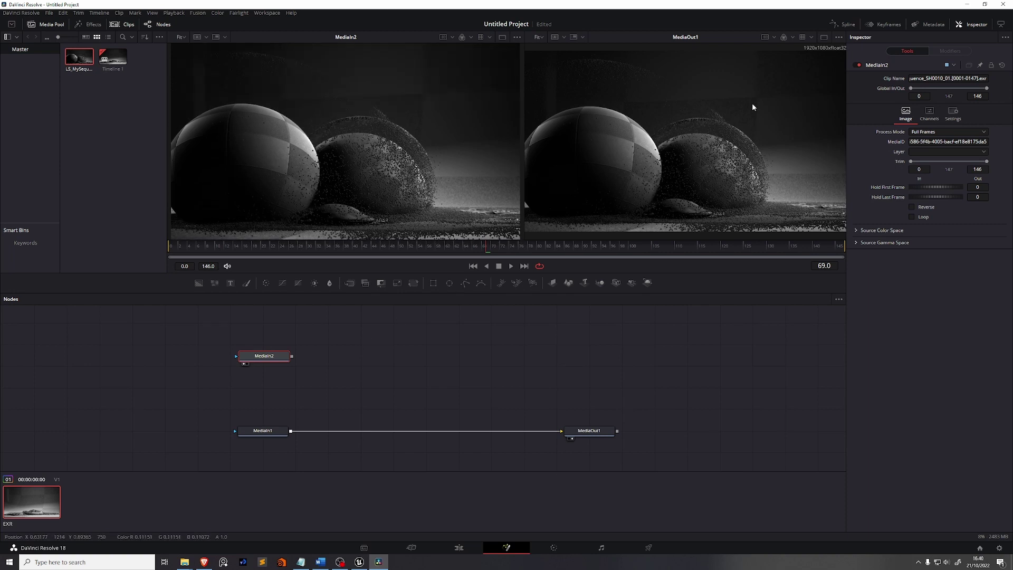
# Map the Red, Green and Blue channels of MediaIn2 to the rendered motion vector pass (FinalImageMovieRenderQueue_M...)
pyautogui.click(932, 113)
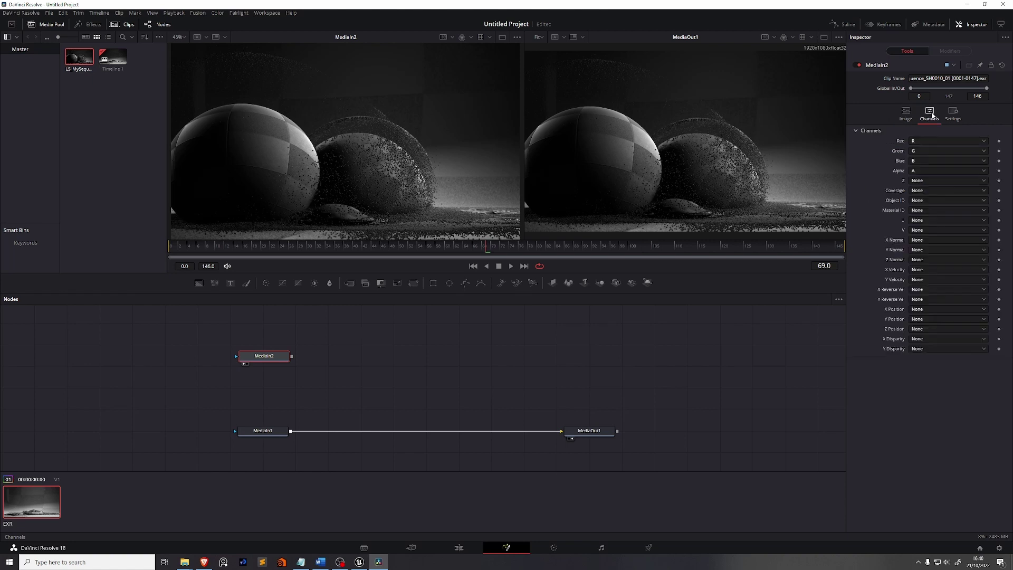
pyautogui.click(928, 141)
pyautogui.click(945, 192)
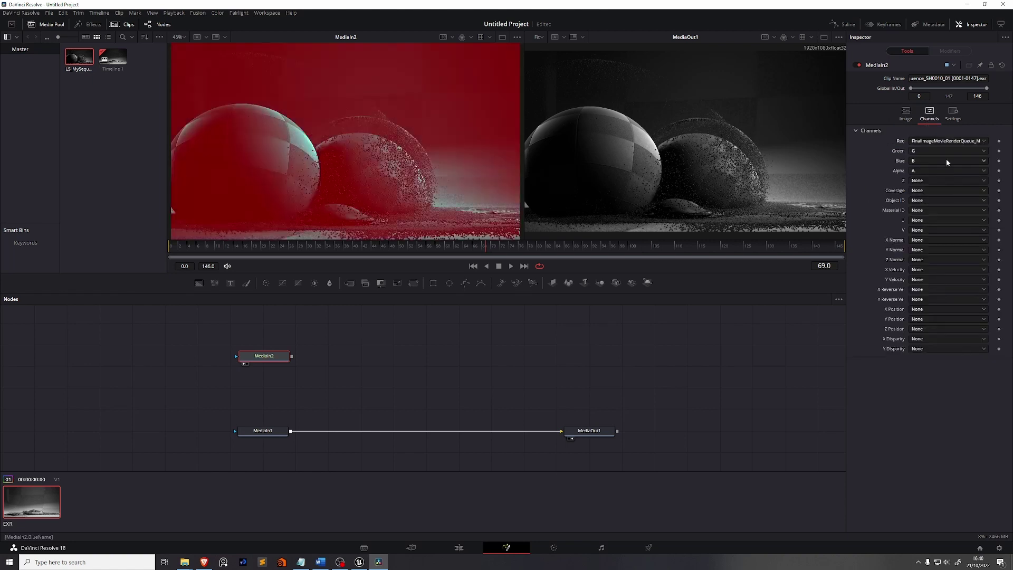
pyautogui.click(945, 151)
pyautogui.click(945, 213)
pyautogui.click(946, 160)
pyautogui.click(976, 233)
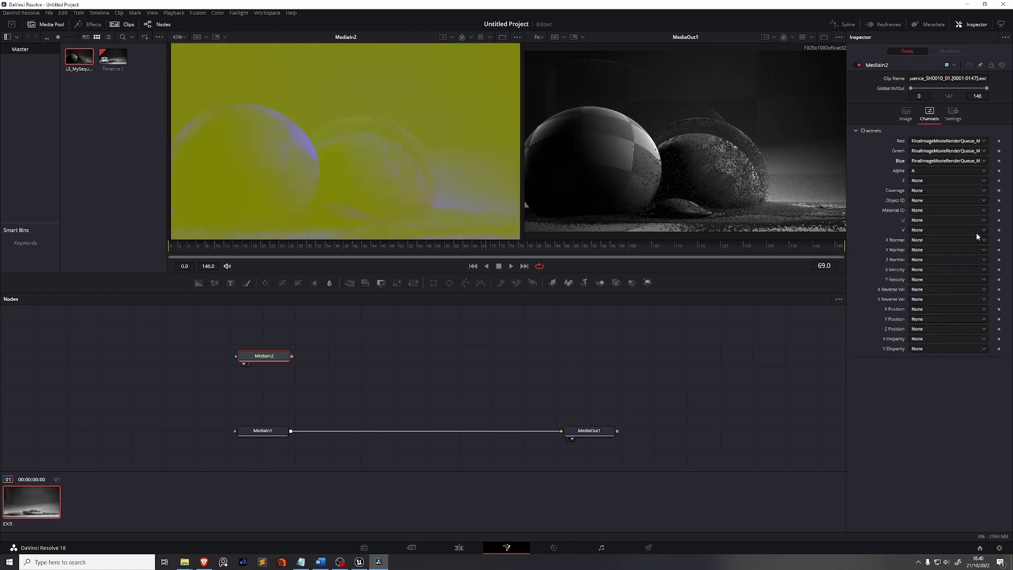
# Find the Vector Motion Blur tool and insert it between MediaIn1 and MediaOut1
pyautogui.click(89, 24)
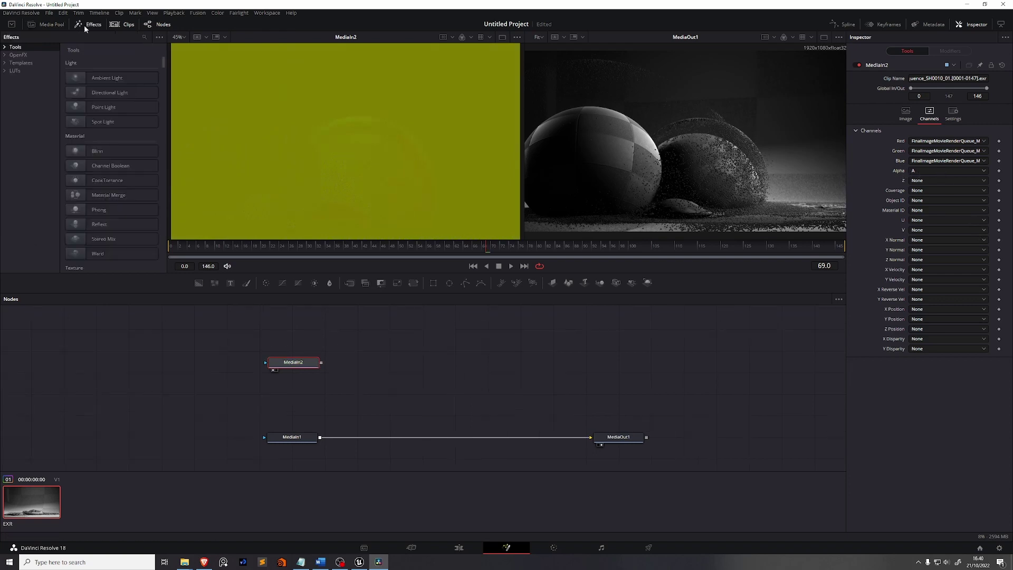
pyautogui.click(144, 37)
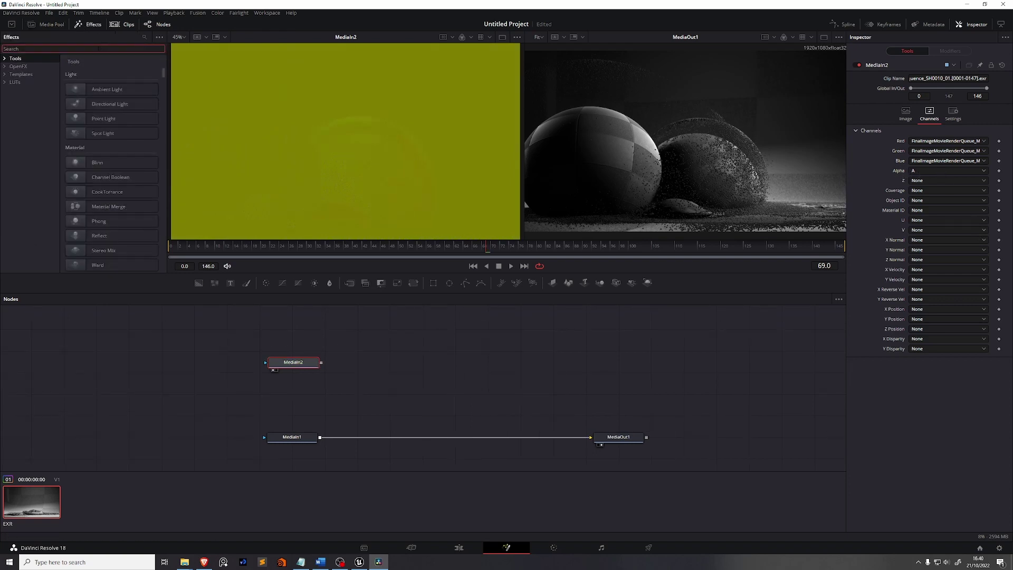
pyautogui.write('motio')
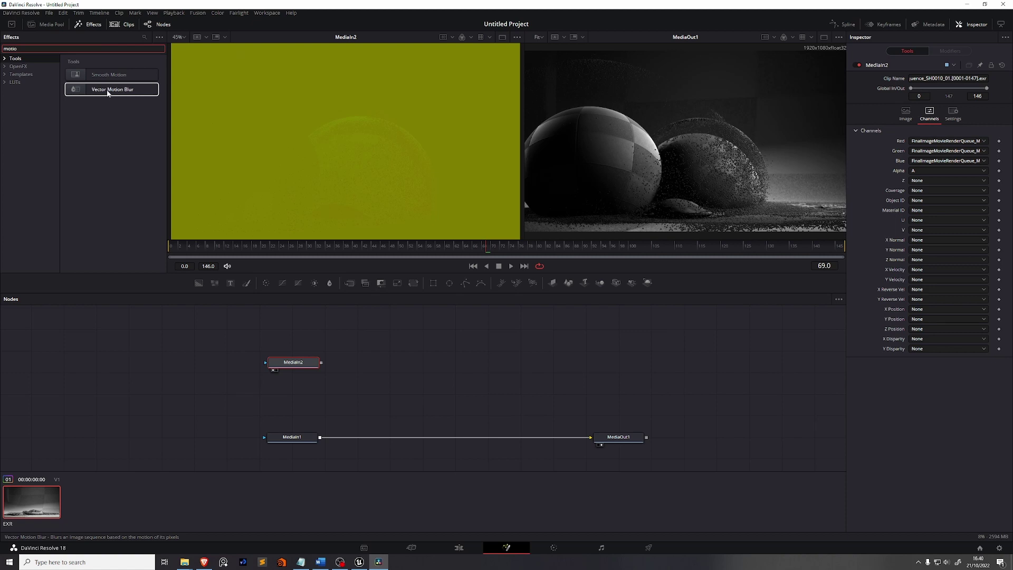
pyautogui.moveTo(108, 91); pyautogui.dragTo(457, 439)
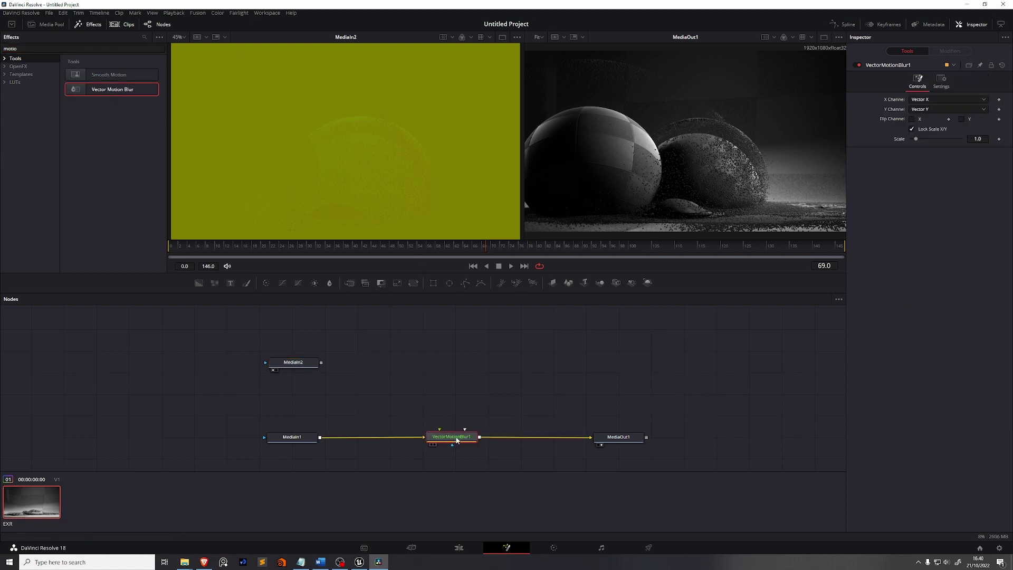
# Set VectorMotionBlur1 to X Channel Red and Y Channel Green, and connect MediaIn2 to its vector input
pyautogui.click(945, 99)
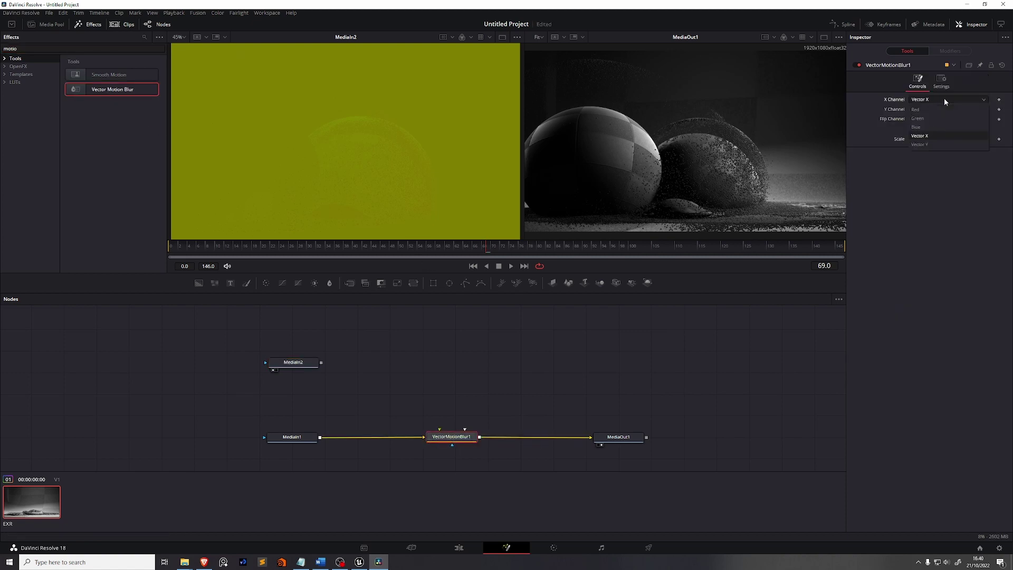
pyautogui.click(940, 109)
pyautogui.click(935, 109)
pyautogui.click(923, 128)
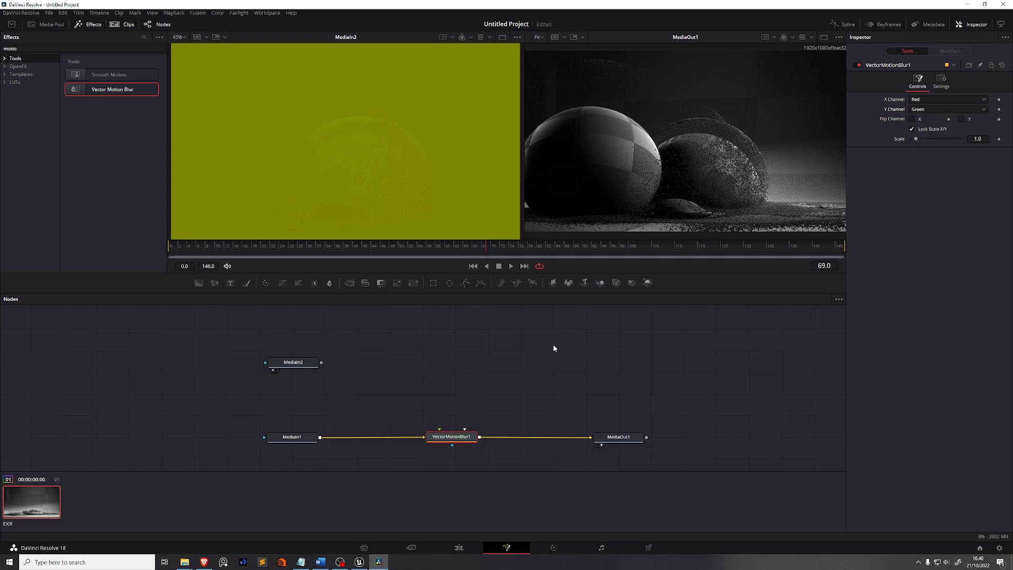
pyautogui.moveTo(321, 362); pyautogui.dragTo(440, 429)
# Try a Scale of 1000 on VectorMotionBlur1
pyautogui.keyDown('ctrl'); pyautogui.scroll(2, 701, 162); pyautogui.keyUp('ctrl')
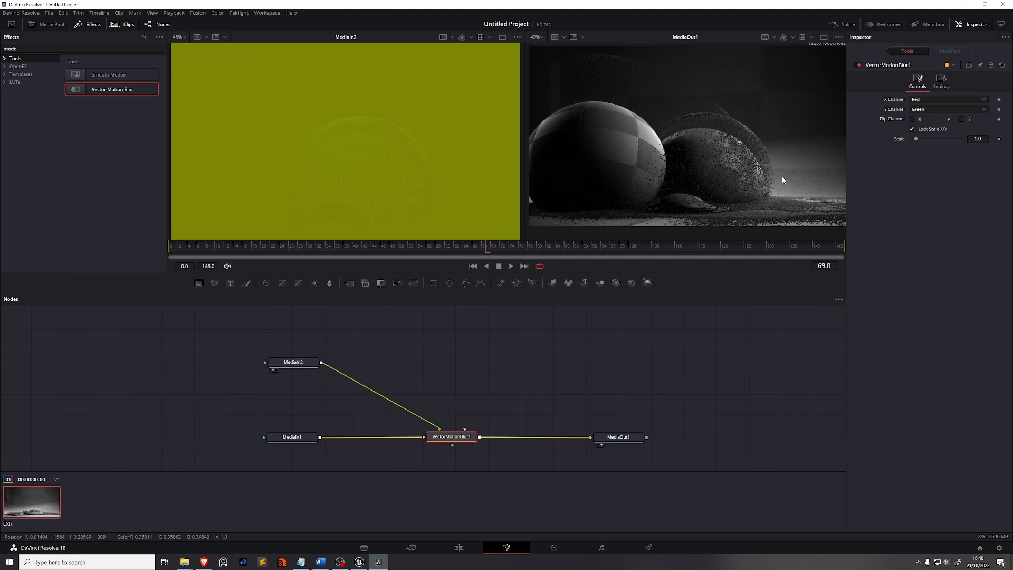
pyautogui.scroll(2, 385, 180)
pyautogui.scroll(-4, 383, 182)
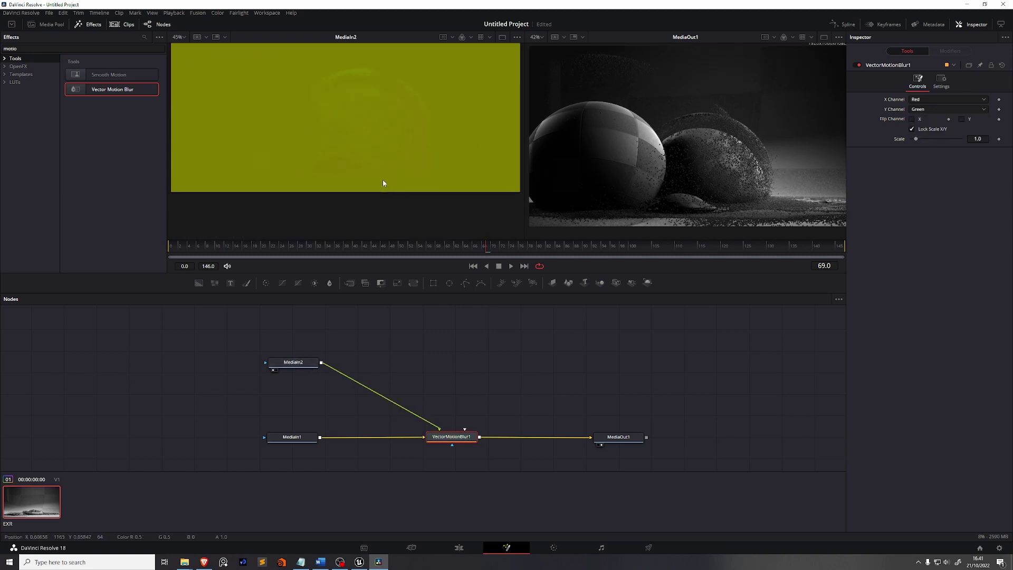
pyautogui.scroll(3, 383, 183)
pyautogui.click(981, 139)
pyautogui.write('100')
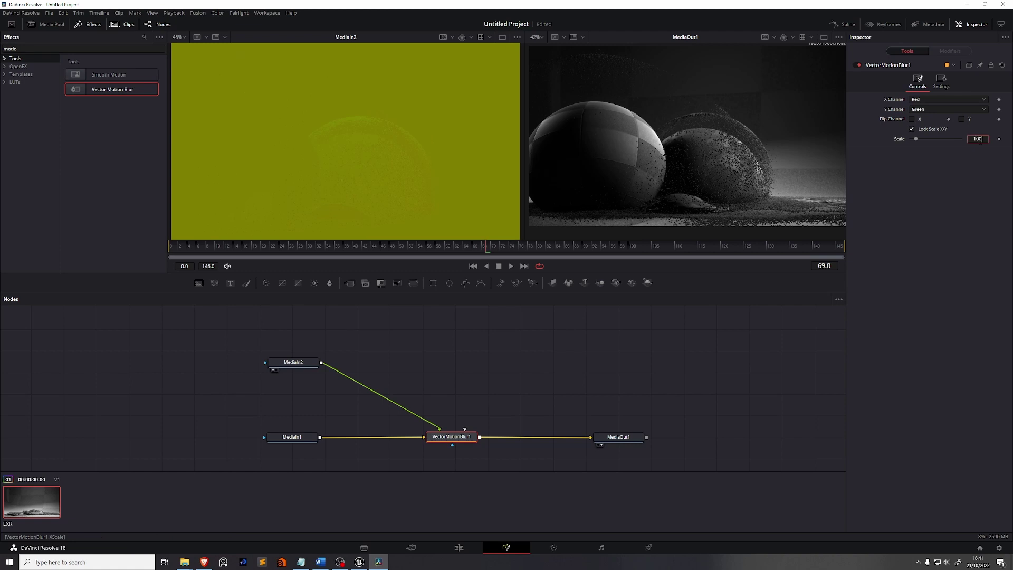
pyautogui.write('0')
pyautogui.press('Return')
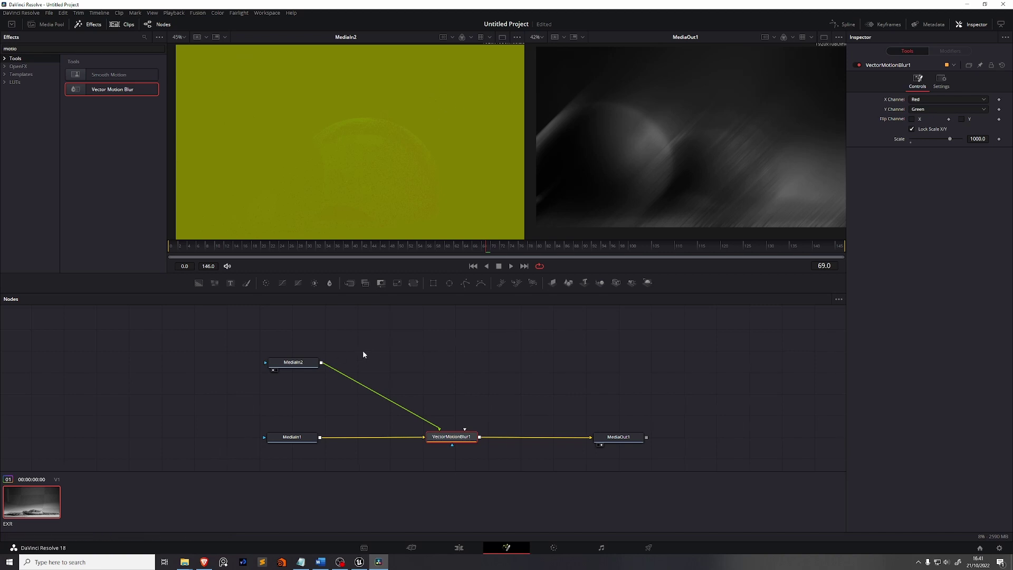
# Insert a Channel Booleans node between MediaIn2 and VectorMotionBlur1
pyautogui.moveTo(362, 350); pyautogui.dragTo(372, 349, button='middle')
pyautogui.click(311, 363)
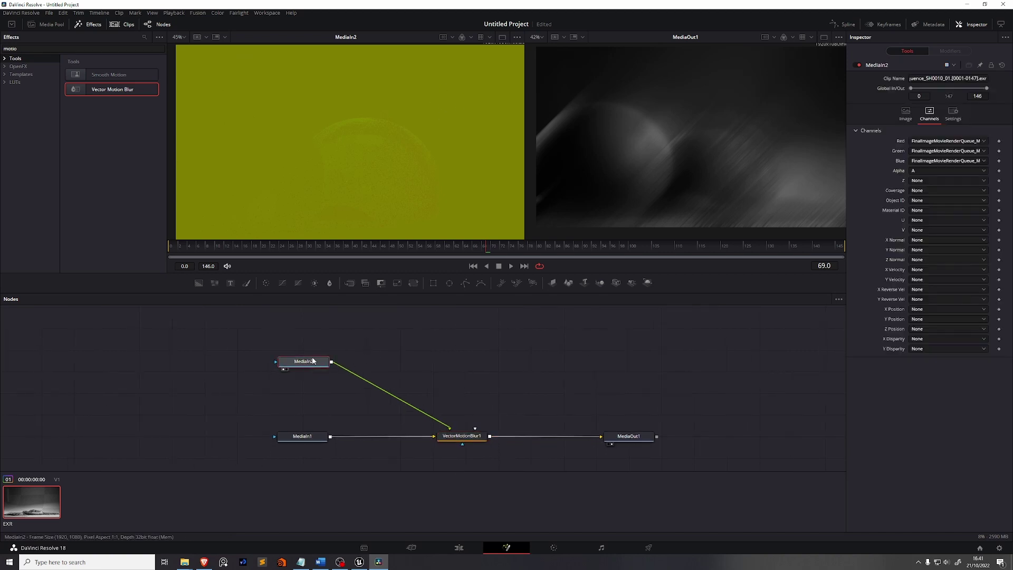
pyautogui.write('channe')
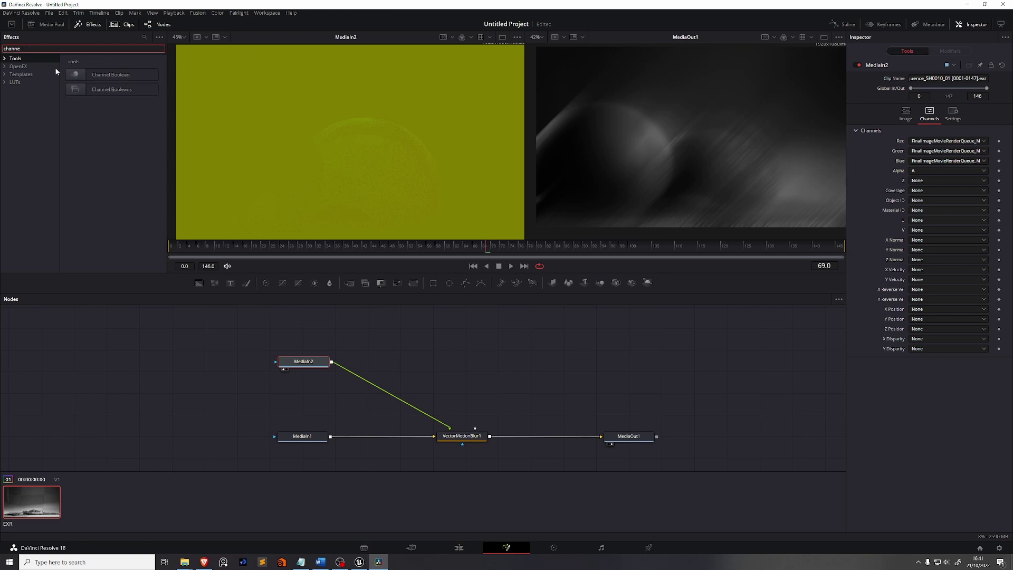
pyautogui.moveTo(98, 91); pyautogui.dragTo(387, 392)
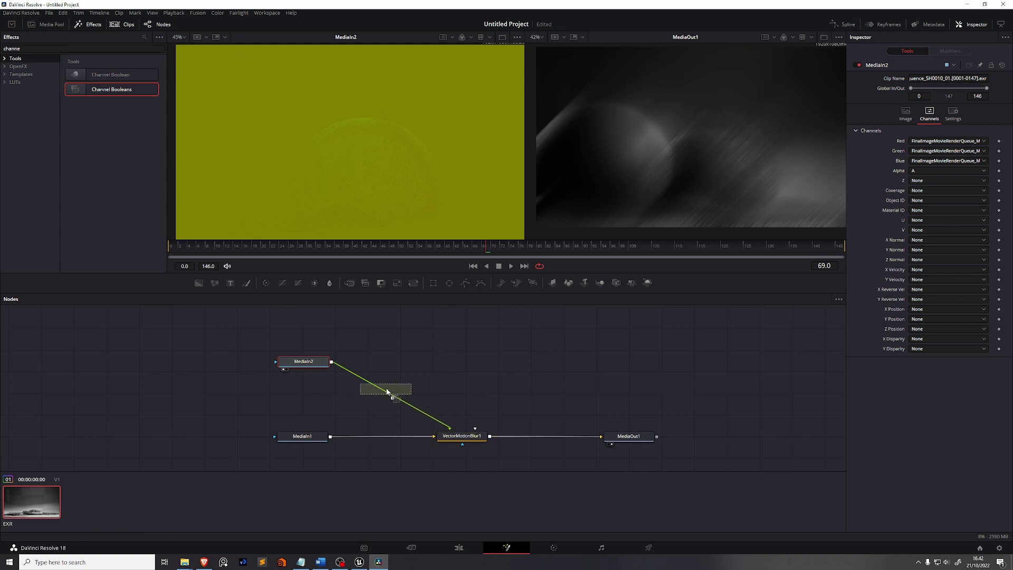
pyautogui.moveTo(387, 392); pyautogui.dragTo(387, 395)
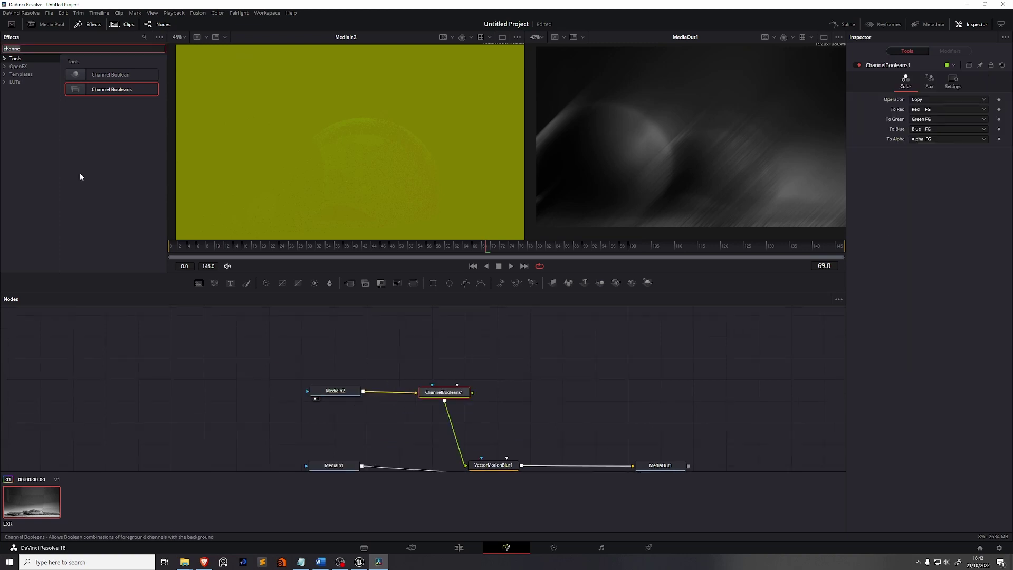
# Add a Background node with Red 0.5, Green 0.5, Blue 0 and Alpha 0, and connect it to ChannelBooleans1
pyautogui.write('back')
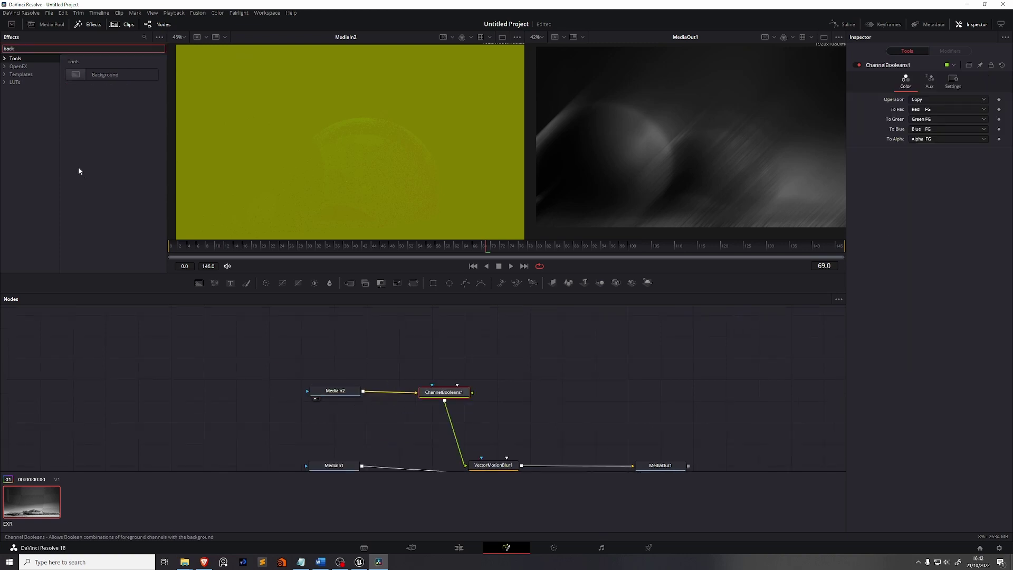
pyautogui.doubleClick(105, 75)
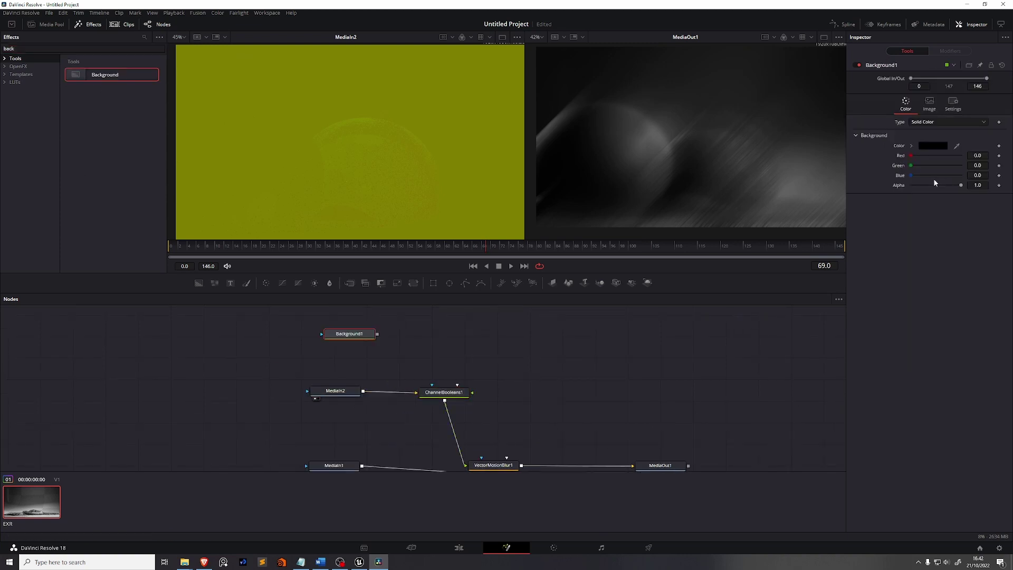
pyautogui.write('0.5')
pyautogui.click(979, 165)
pyautogui.write('0.5')
pyautogui.press('Tab')
pyautogui.press('Tab')
pyautogui.write('0')
pyautogui.moveTo(432, 385); pyautogui.dragTo(448, 342)
pyautogui.moveTo(421, 378); pyautogui.dragTo(363, 339)
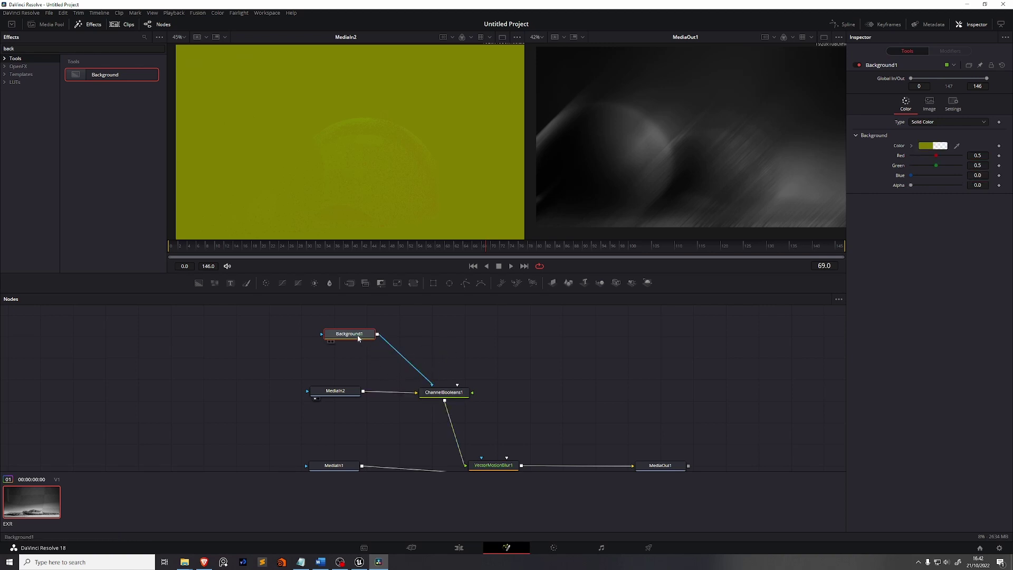
# Set the ChannelBooleans1 operation to Subtract, check its output in the viewer, and rewire Background1 into it
pyautogui.click(444, 393)
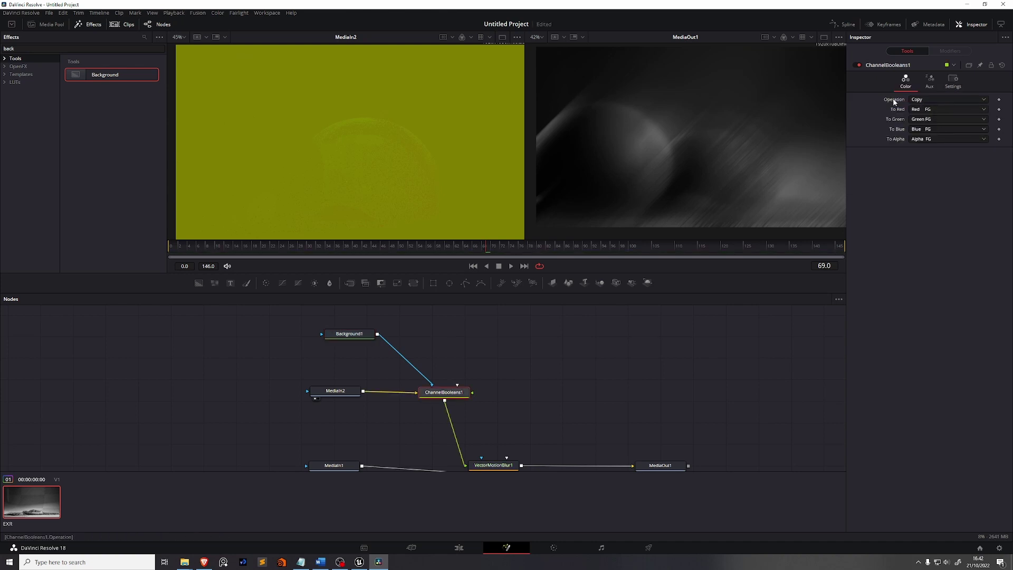
pyautogui.click(929, 101)
pyautogui.click(927, 145)
pyautogui.press('1')
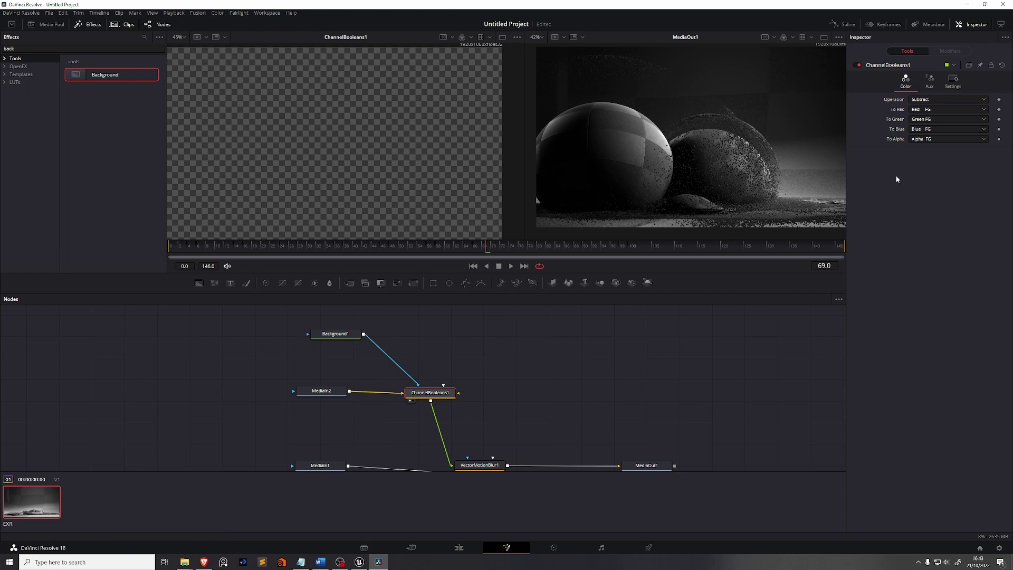
pyautogui.click(931, 140)
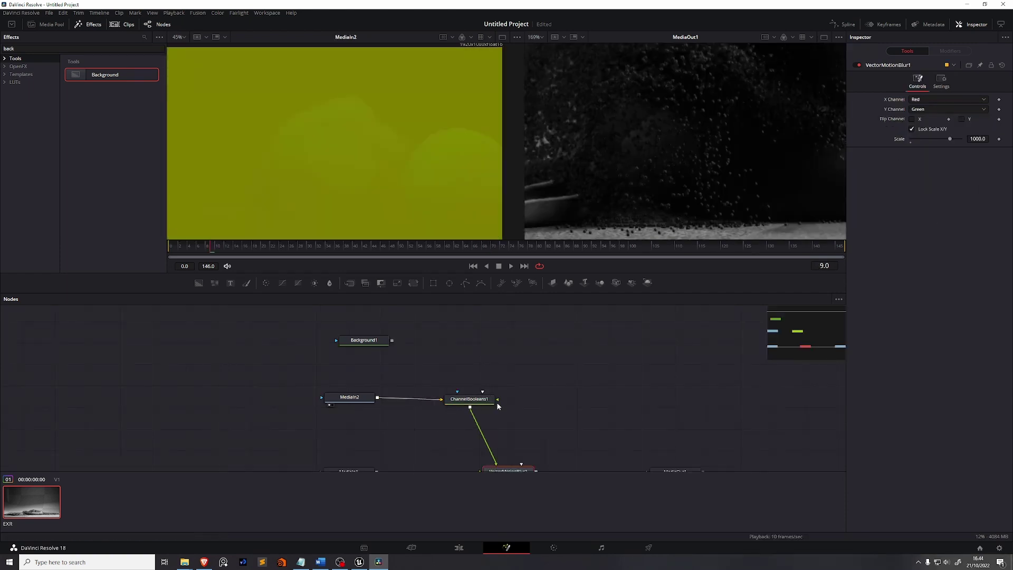
pyautogui.moveTo(497, 400); pyautogui.dragTo(380, 345)
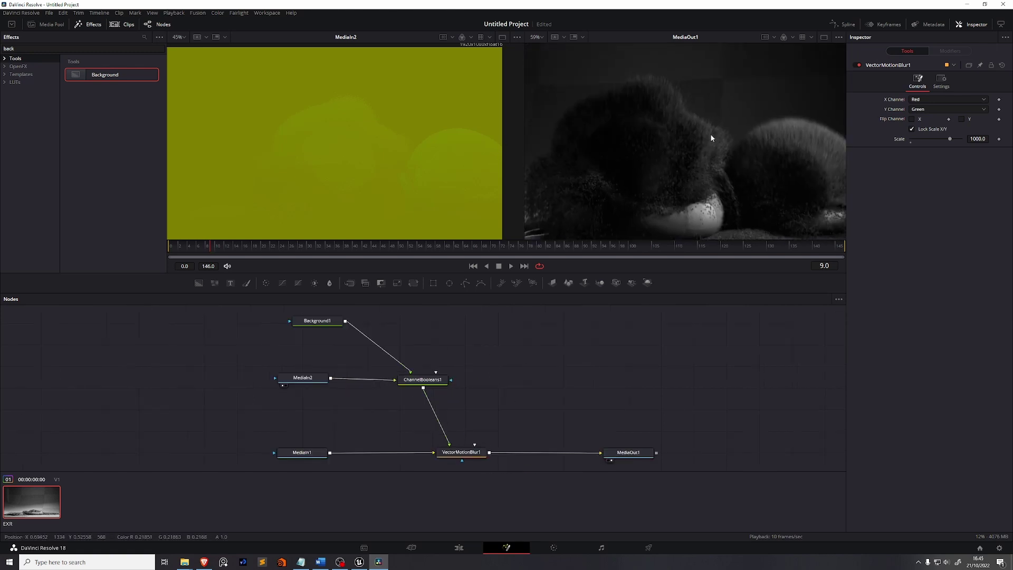
# Set the VectorMotionBlur1 Scale to 100 and preview the blur on other frames of the composition
pyautogui.click(978, 139)
pyautogui.write('100')
pyautogui.press('Return')
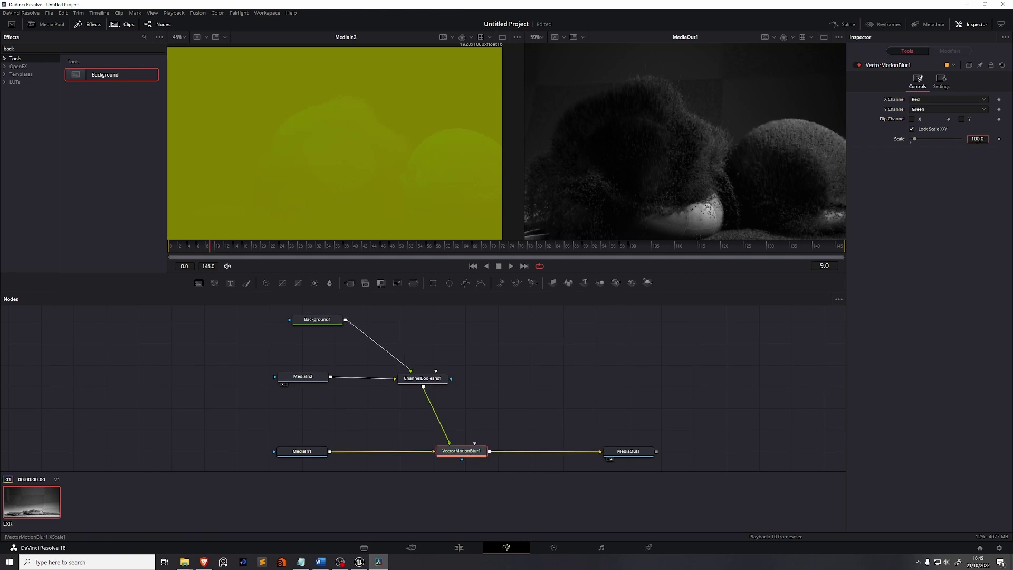
pyautogui.moveTo(211, 246); pyautogui.dragTo(395, 247)
pyautogui.moveTo(465, 248); pyautogui.dragTo(524, 245)
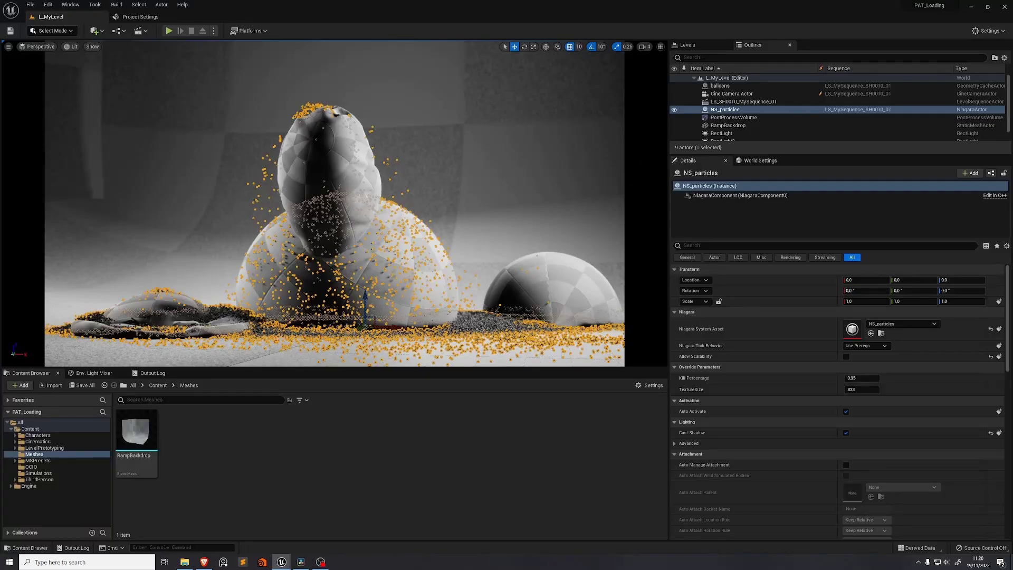
# Download the High Quality Wipe Marks imperfection from the Wipe Mark category of Quixel Bridge and add it to the project
pyautogui.click(461, 209)
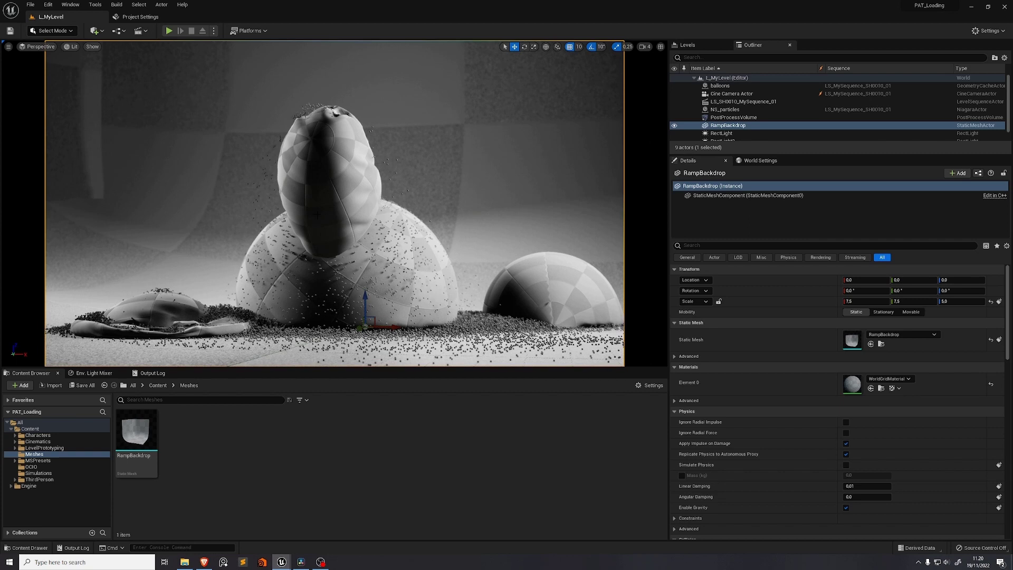
pyautogui.click(95, 31)
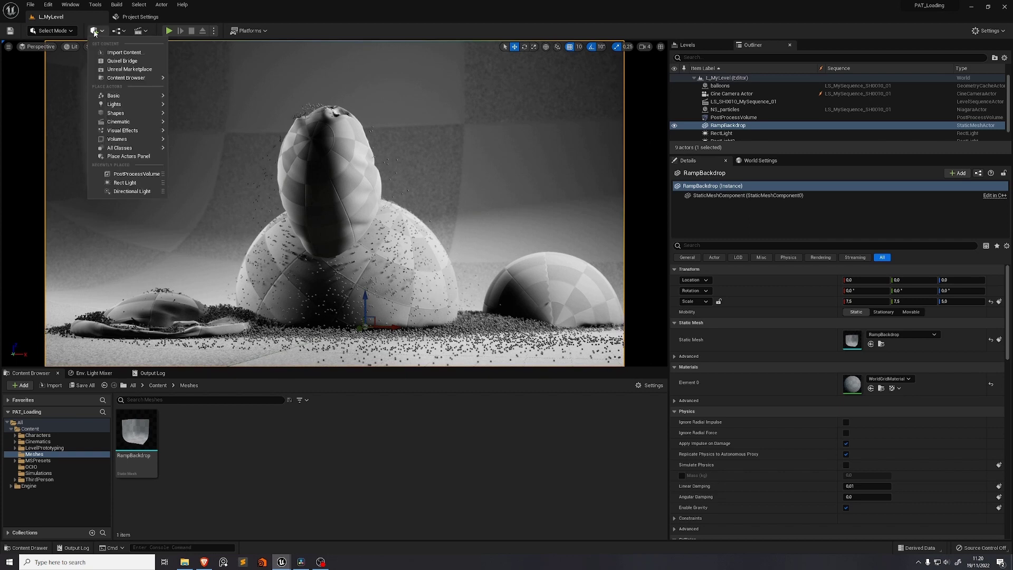
pyautogui.click(95, 32)
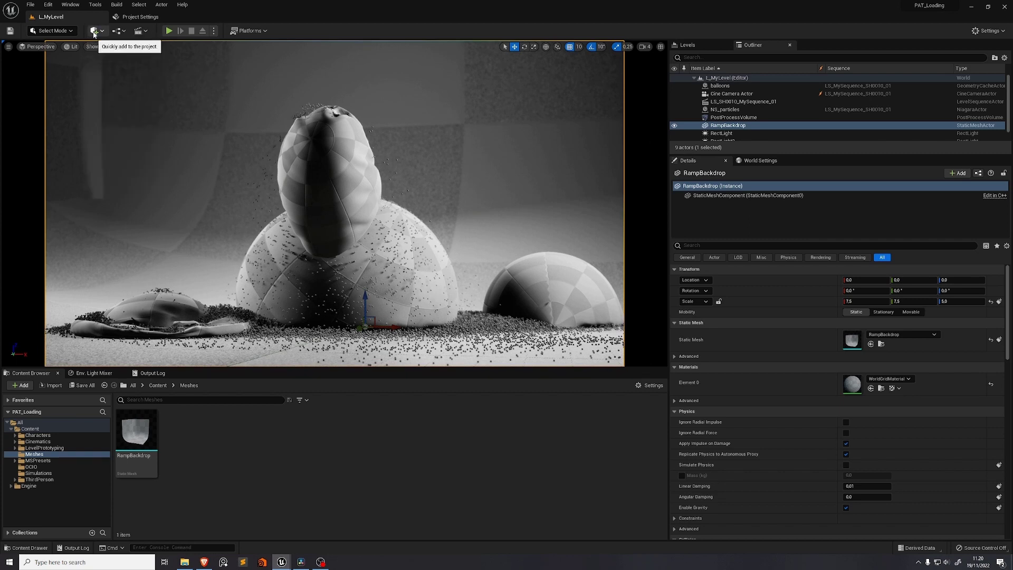
pyautogui.click(94, 32)
pyautogui.click(123, 61)
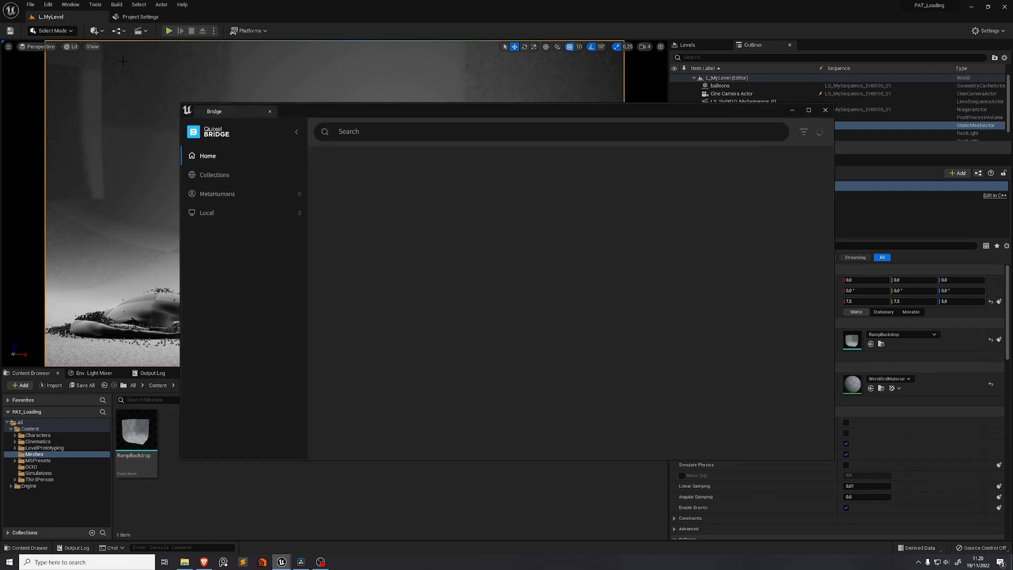
pyautogui.click(222, 228)
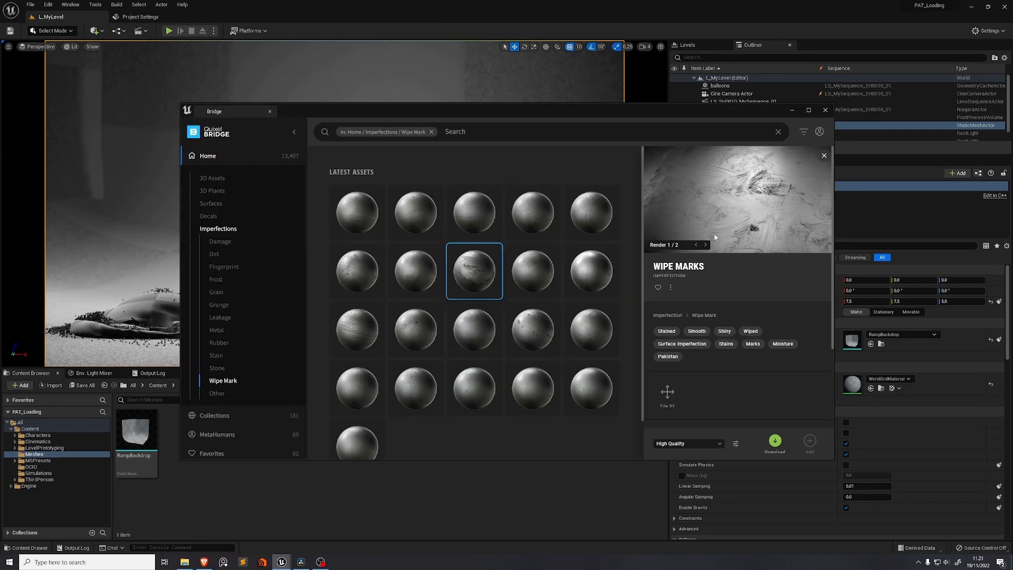
pyautogui.scroll(-2, 716, 237)
pyautogui.click(774, 443)
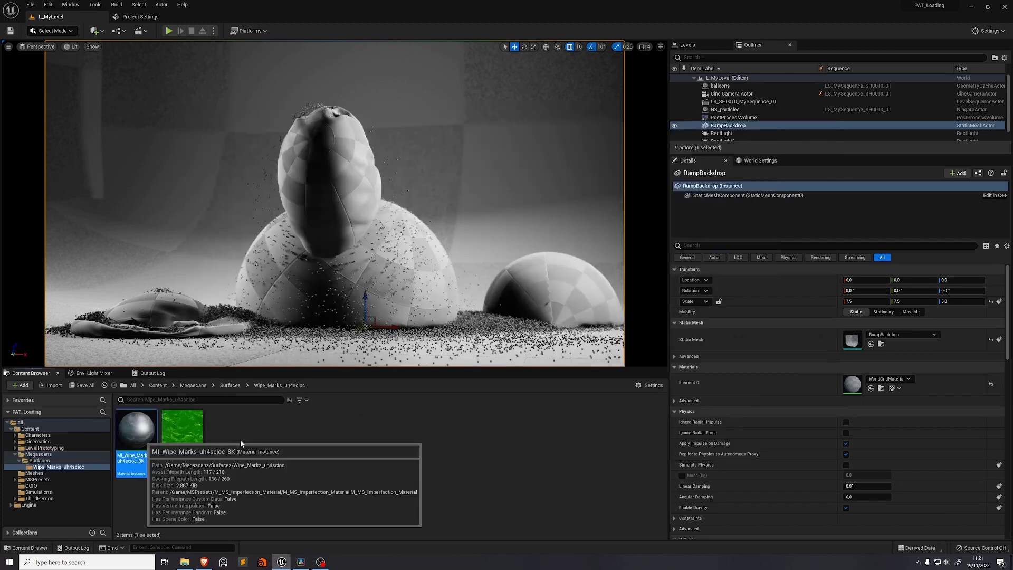
# Inspect the imported MI_Wipe_Marks_uh4scioc_8K material instance on its preview sphere and close its editor
pyautogui.doubleClick(239, 439)
pyautogui.moveTo(437, 345); pyautogui.dragTo(531, 90)
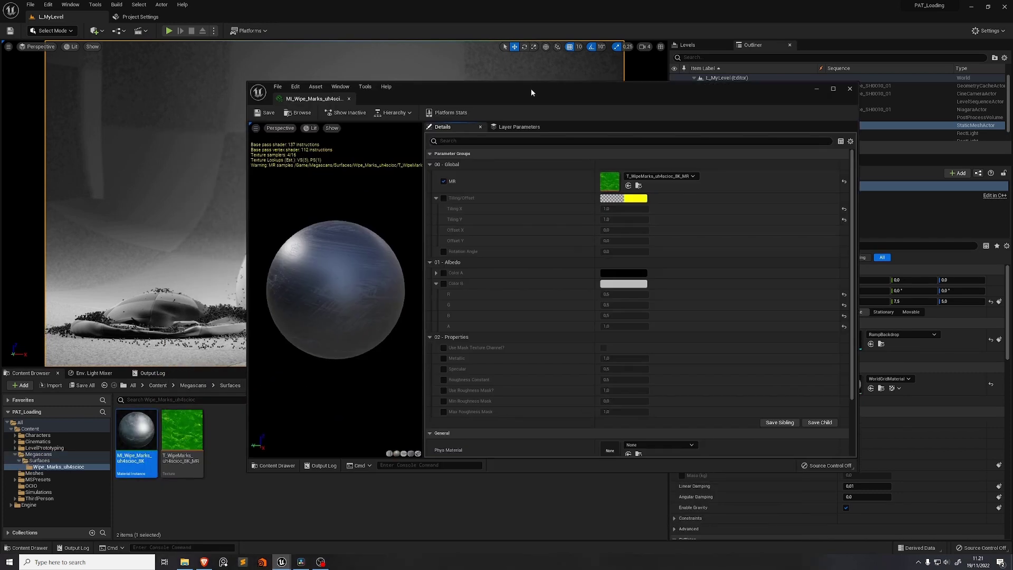
pyautogui.moveTo(354, 283); pyautogui.dragTo(369, 285)
pyautogui.click(850, 89)
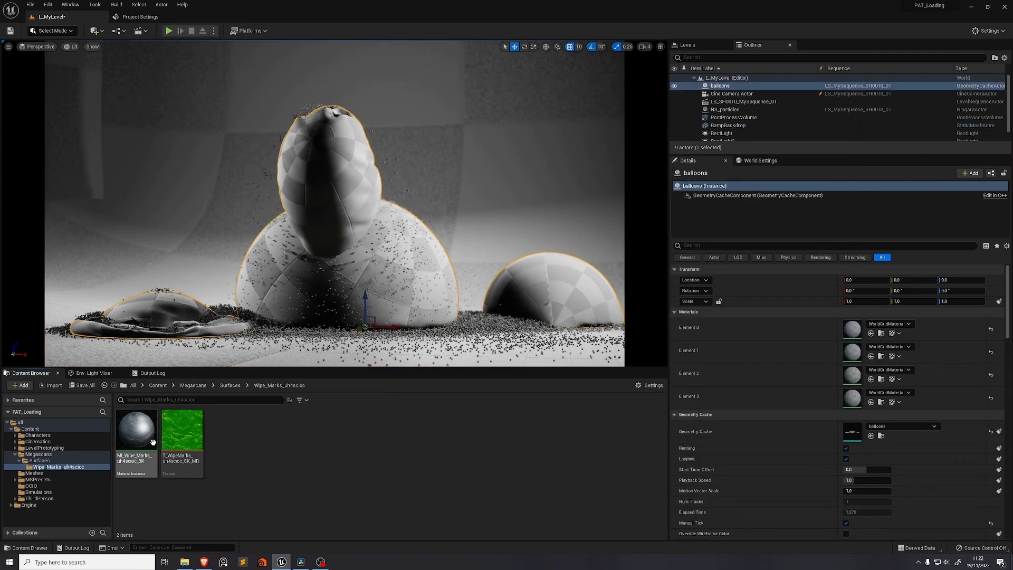
# Duplicate the MI_Wipe_Marks_uh4scioc_8K material instance, open the copy for editing, and assign it to Element 0 of the balloons
pyautogui.click(148, 437)
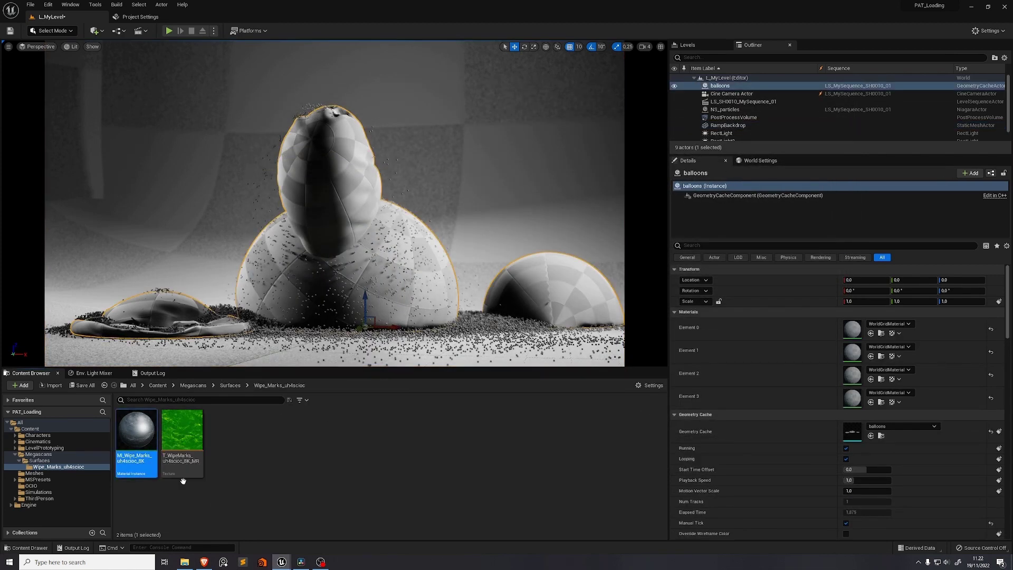
pyautogui.hotkey('ctrl', 'd')
pyautogui.click(193, 436)
pyautogui.doubleClick(192, 437)
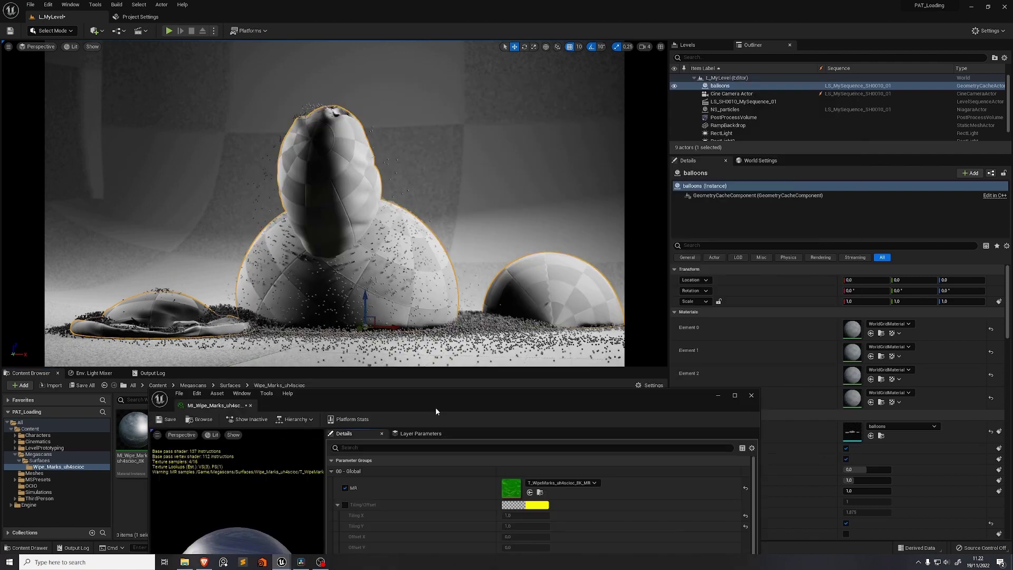
pyautogui.moveTo(328, 396); pyautogui.dragTo(318, 487)
pyautogui.moveTo(186, 436); pyautogui.dragTo(848, 336)
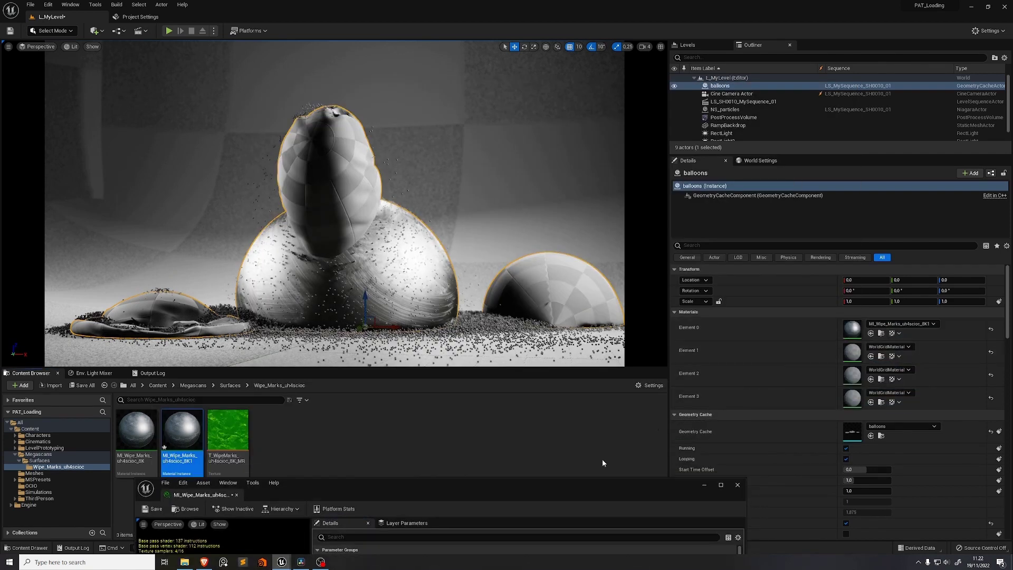
# Override the Metallic parameter of MI_Wipe_Marks_uh4scioc_8K1 with 0, keeping the balloons visible beside its editor
pyautogui.moveTo(535, 493); pyautogui.dragTo(947, 132)
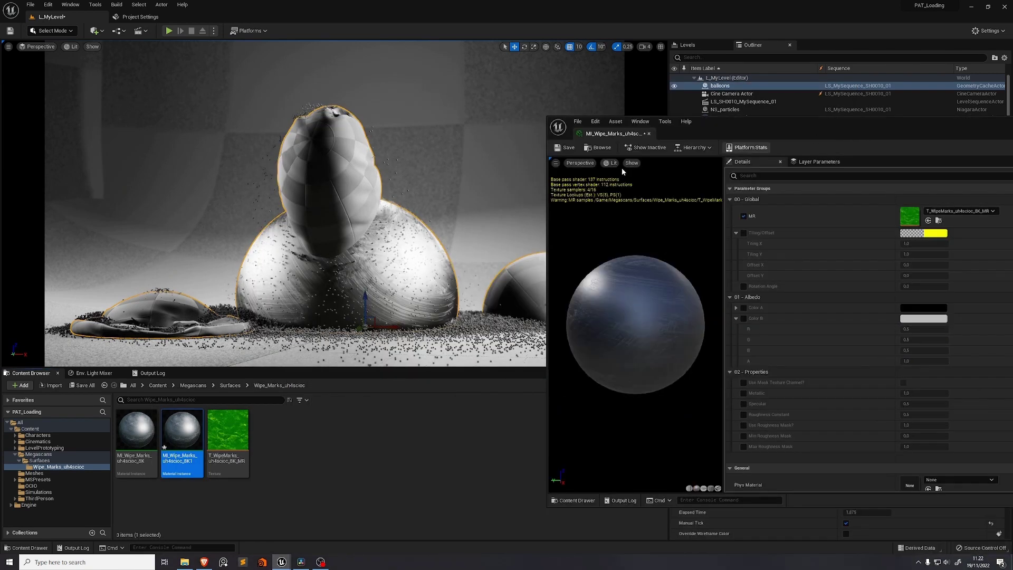
pyautogui.moveTo(546, 123); pyautogui.dragTo(674, 123)
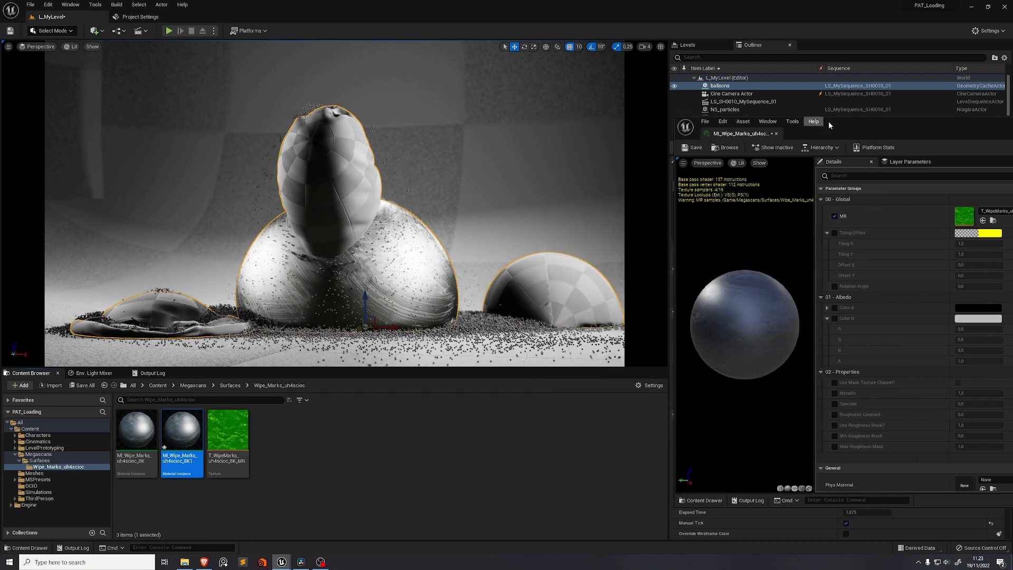
pyautogui.moveTo(837, 124); pyautogui.dragTo(650, 113)
pyautogui.click(648, 382)
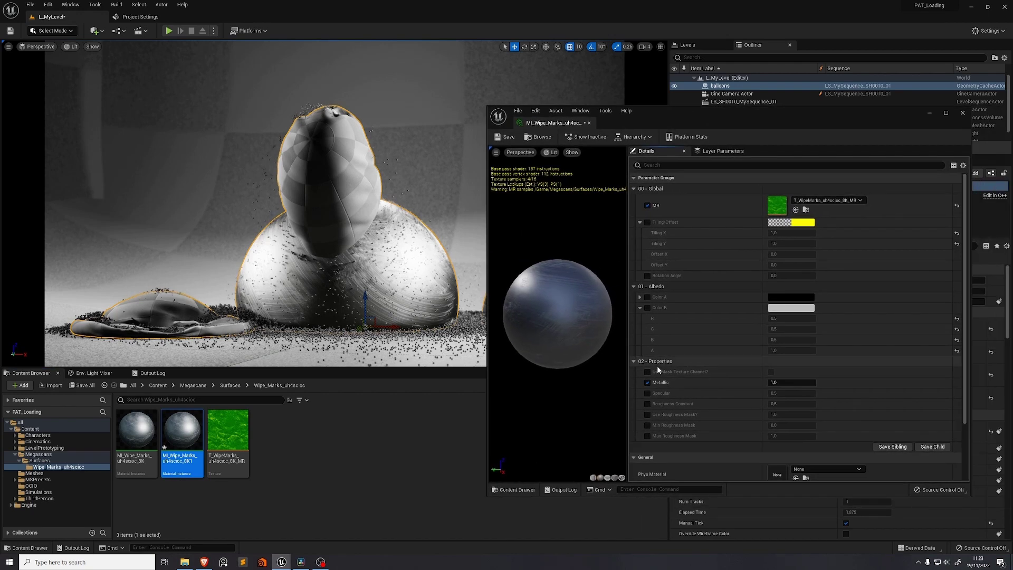
pyautogui.click(805, 381)
pyautogui.press('Return')
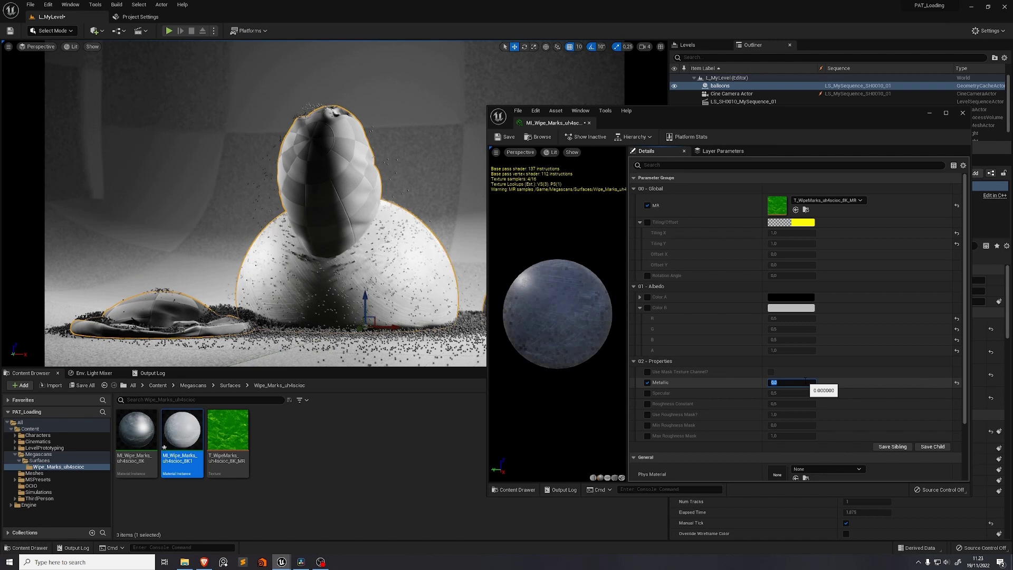
# Override Color B of the duplicated wipe marks material with an orange-brown color
pyautogui.click(648, 308)
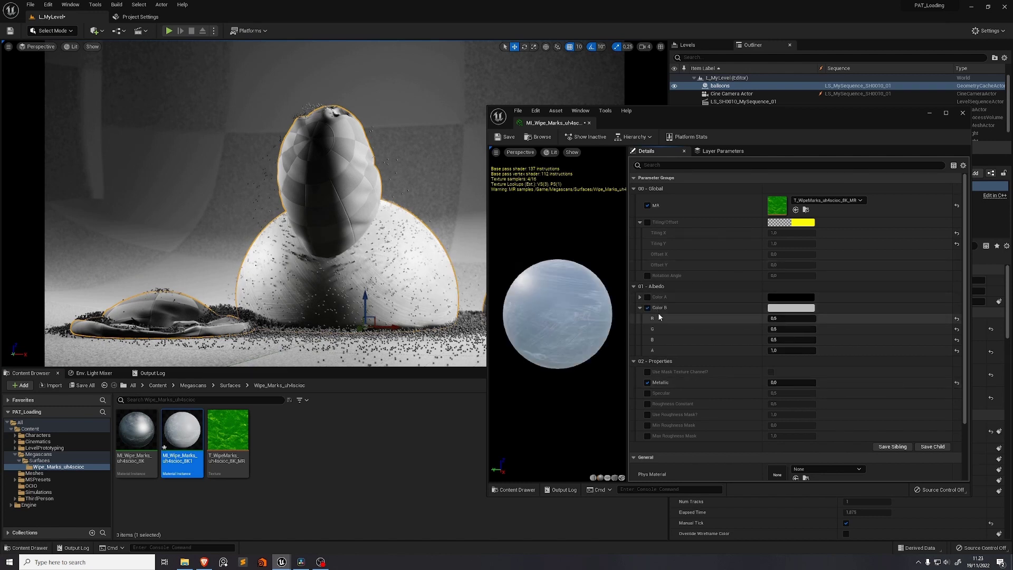
pyautogui.click(791, 307)
pyautogui.click(866, 393)
pyautogui.moveTo(865, 393); pyautogui.dragTo(862, 394)
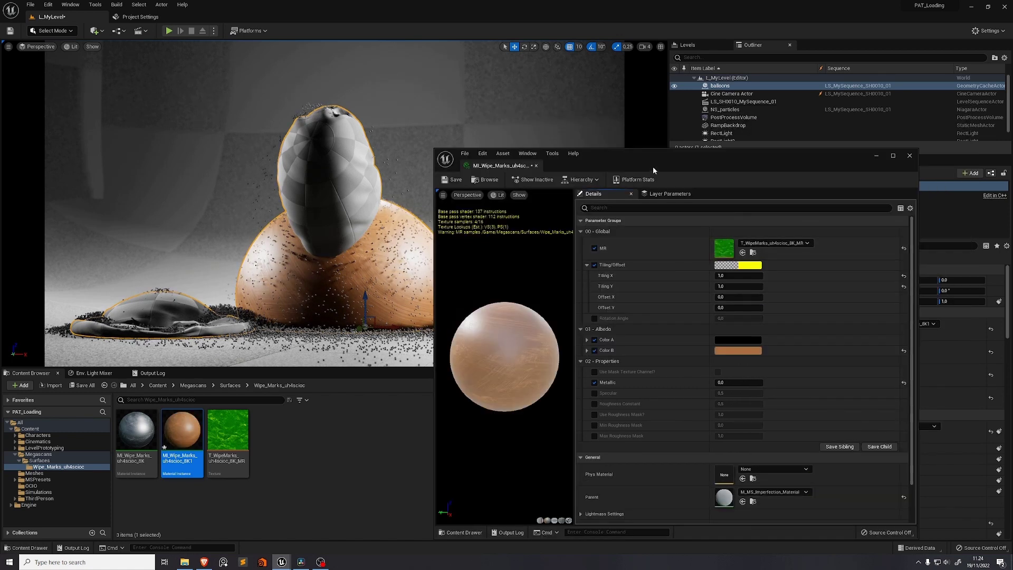
# Set Color A of the wipe marks material copy to a dark brown with a Value of 0.09375
pyautogui.moveTo(653, 166); pyautogui.dragTo(732, 167)
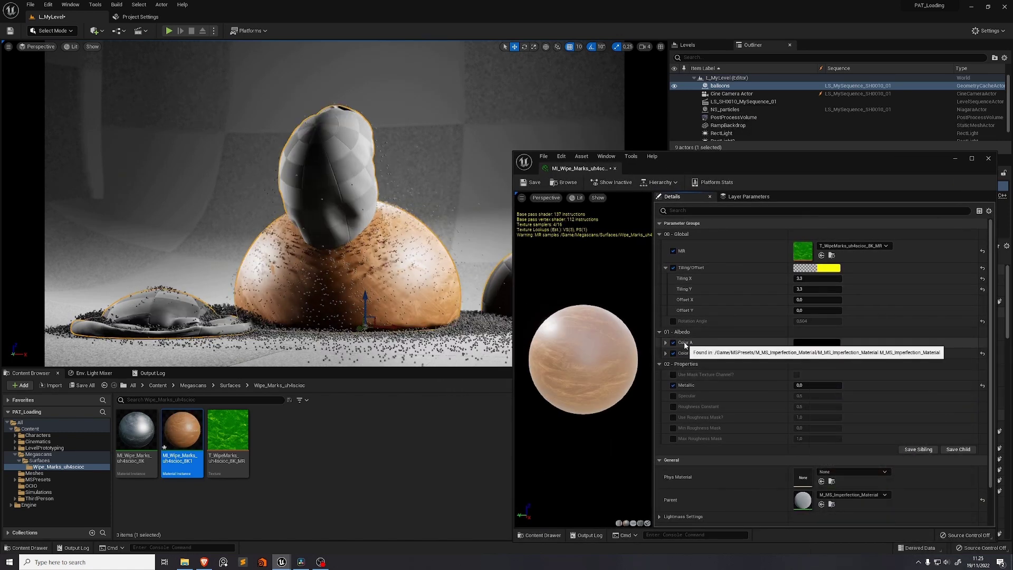
pyautogui.click(808, 344)
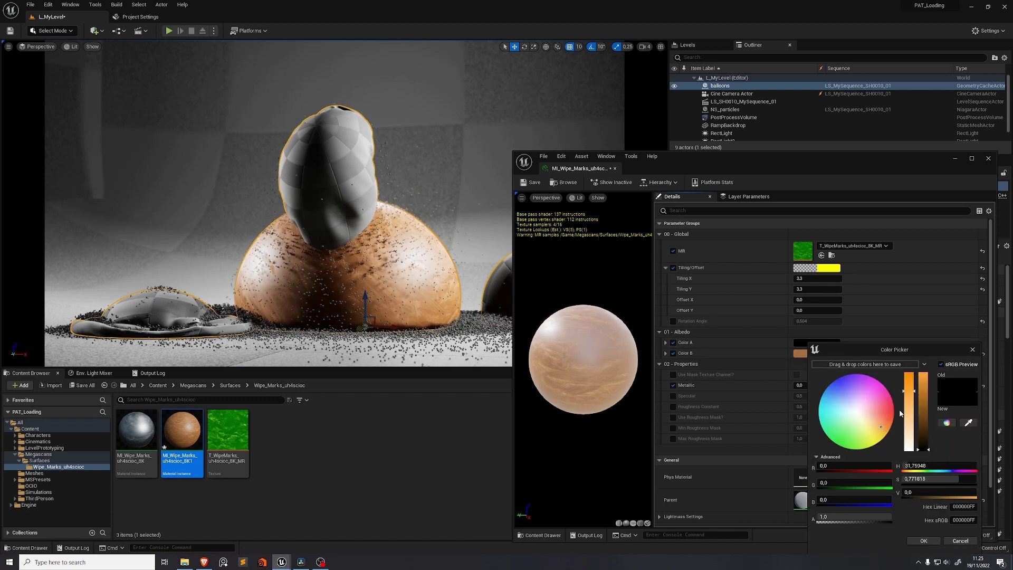
pyautogui.moveTo(923, 414); pyautogui.dragTo(924, 441)
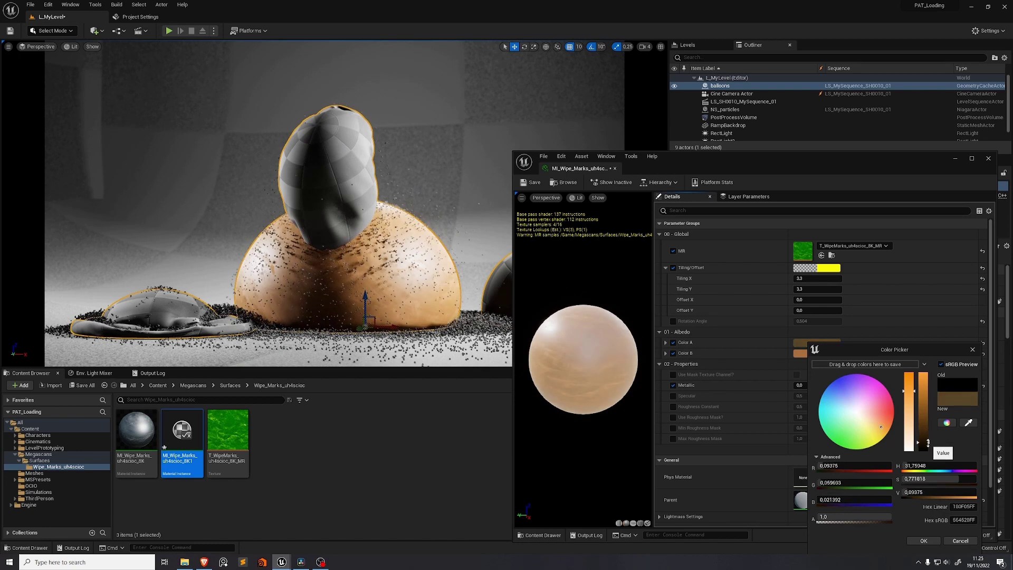
pyautogui.click(923, 540)
# Override Min Roughness Mask with 0.272 and Max Roughness Mask with 0.576, and save the material instance
pyautogui.click(673, 428)
pyautogui.click(673, 438)
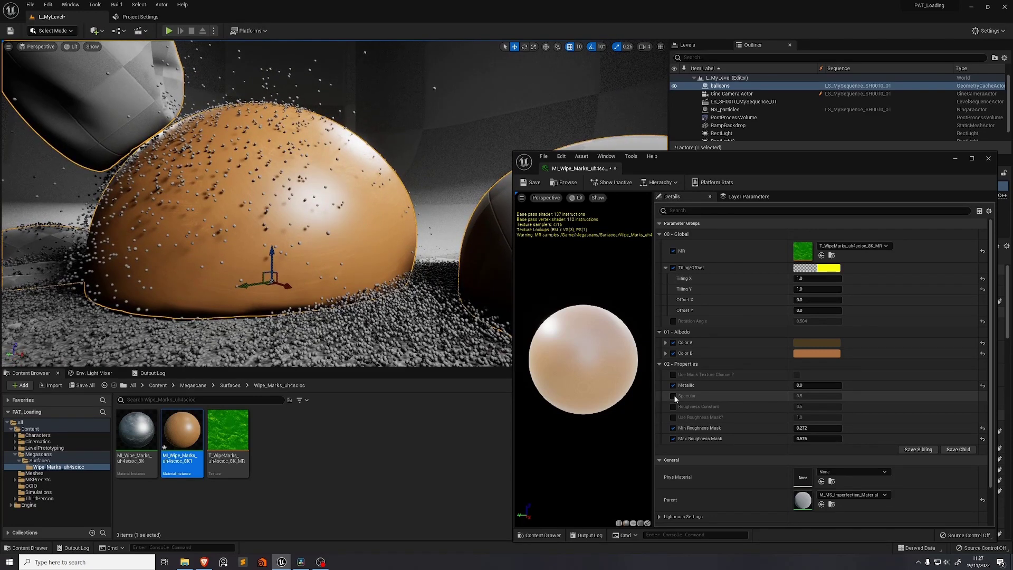
pyautogui.hotkey('ctrl', 's')
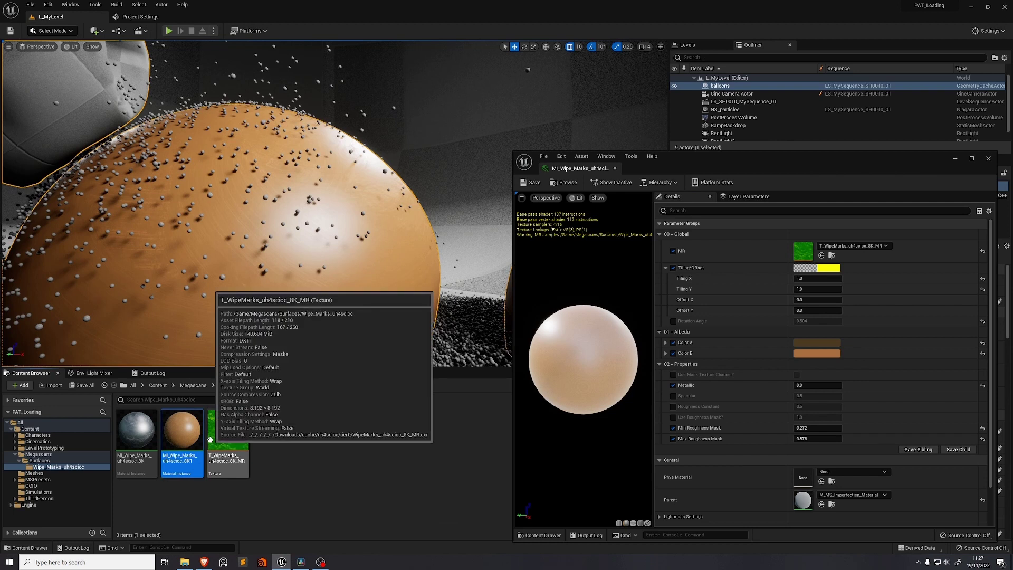
# Duplicate the orange wipe marks material three times and assign the copies 8K2, 8K3 and 8K4 to balloon Elements 1, 2 and 3
pyautogui.hotkey('ctrl', 'd')
pyautogui.hotkey('ctrl', 'd')
pyautogui.moveTo(227, 433); pyautogui.dragTo(854, 351)
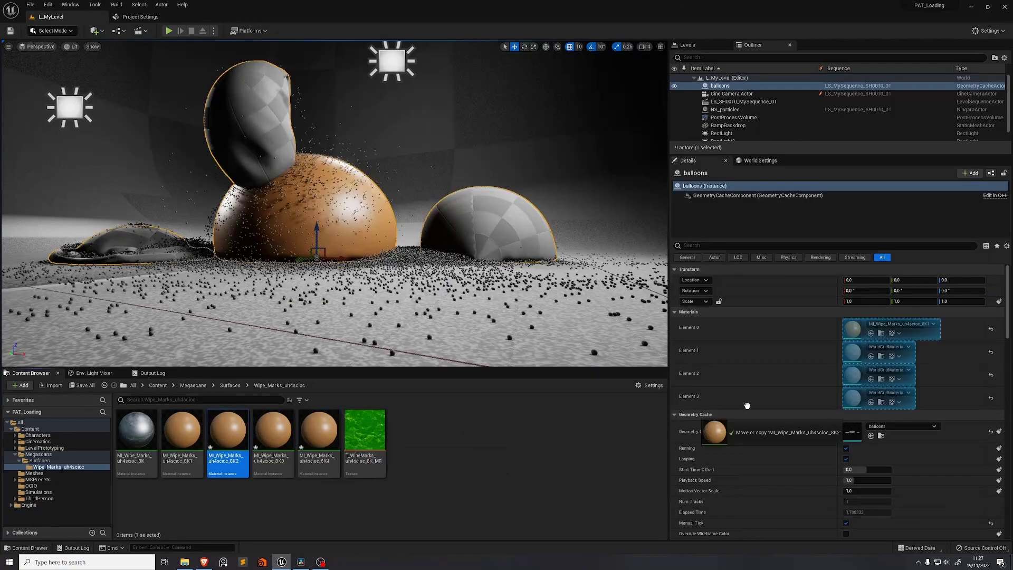
pyautogui.click(287, 430)
pyautogui.moveTo(317, 434); pyautogui.dragTo(856, 404)
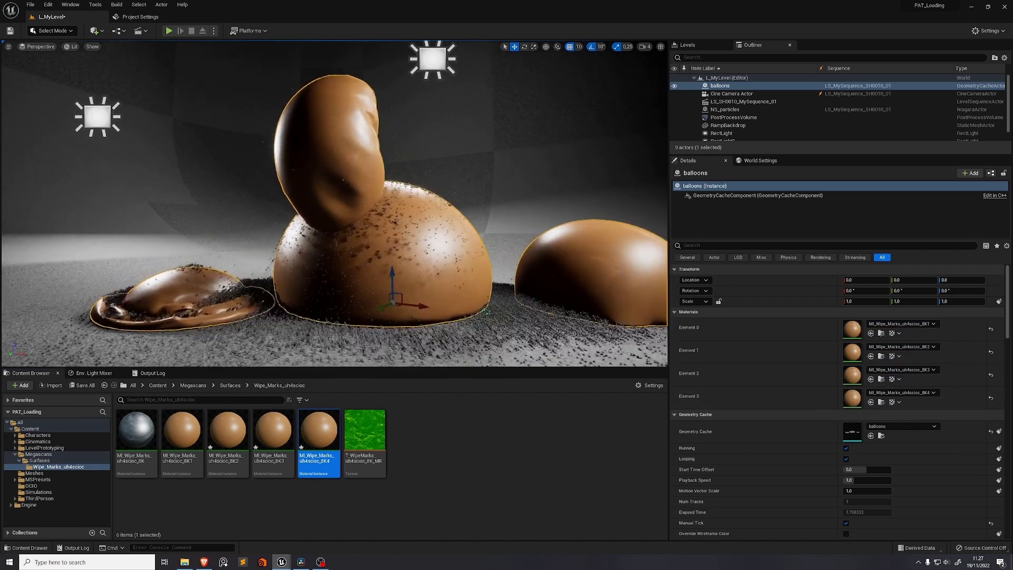
# Recolor the four balloon material instances blue, bluish white, cream and brown
pyautogui.doubleClick(227, 432)
pyautogui.moveTo(775, 165); pyautogui.dragTo(739, 214)
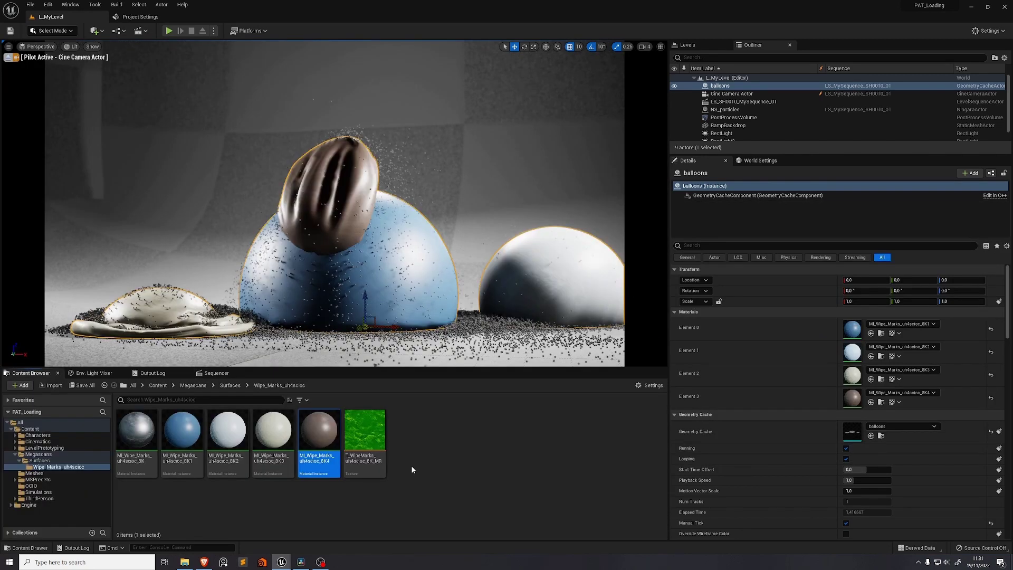
# Create a folder named Materials inside the Content folder
pyautogui.click(15, 454)
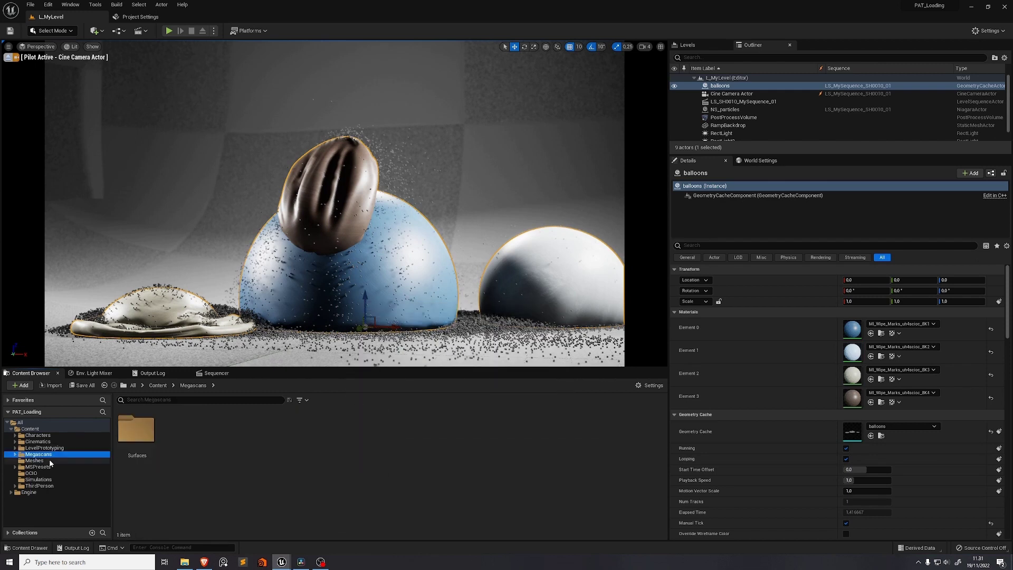
pyautogui.click(50, 460)
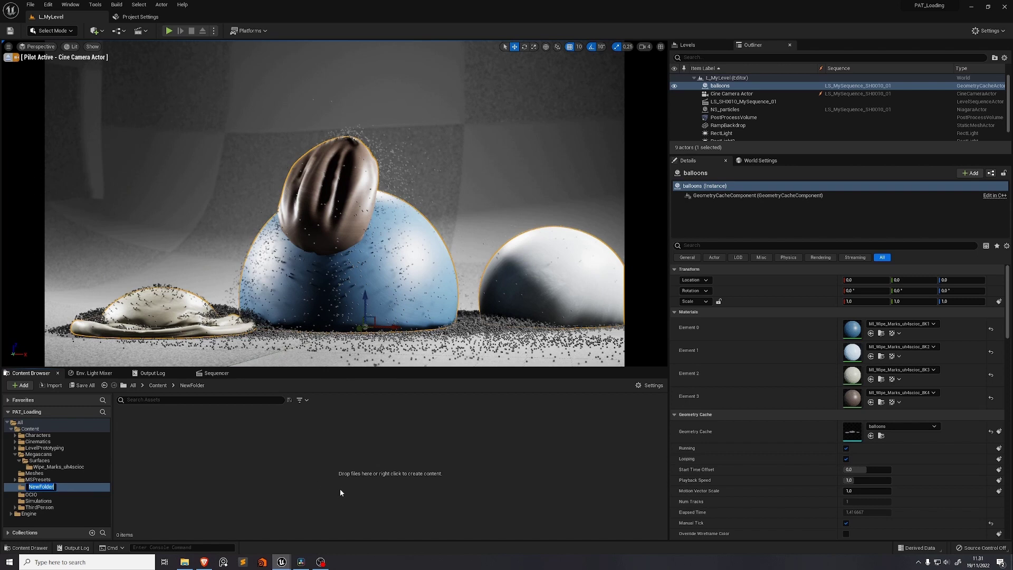
pyautogui.write('Materials')
pyautogui.press('Return')
# Create a new material named M_Grains in the Materials folder
pyautogui.rightClick(199, 439)
pyautogui.click(250, 264)
pyautogui.write('M_')
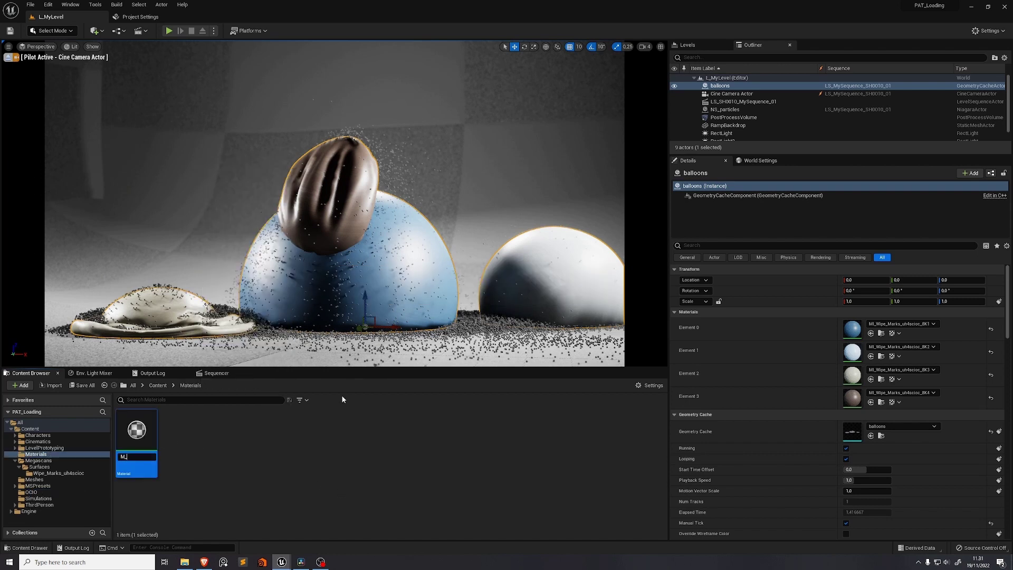
pyautogui.write('Grains')
pyautogui.press('Return')
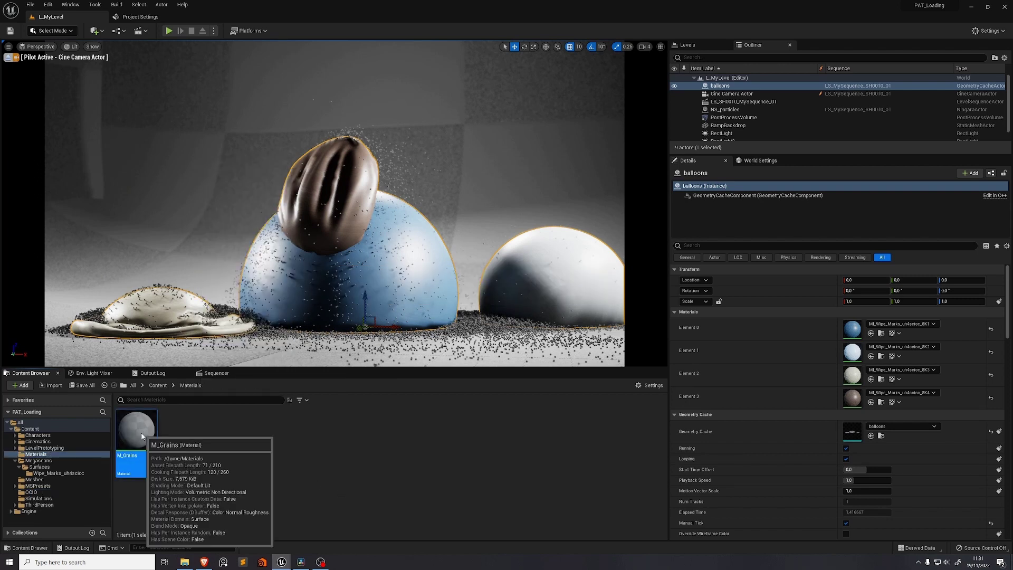
# Open M_Grains, add a Particle Color node connected to Base Color, and place it level with that input
pyautogui.doubleClick(141, 432)
pyautogui.rightClick(305, 312)
pyautogui.write('partic')
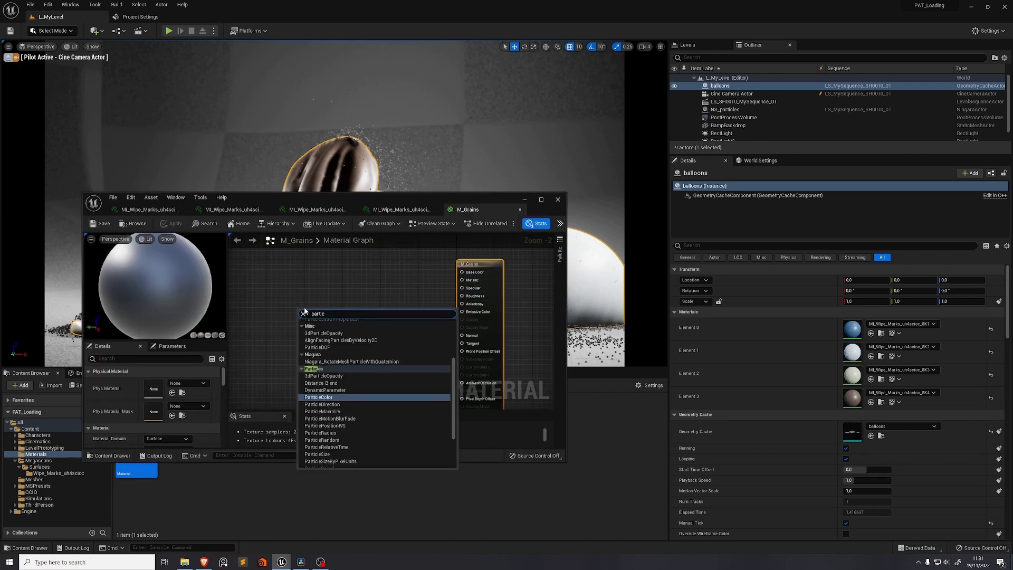
pyautogui.press('Return')
pyautogui.moveTo(329, 324); pyautogui.dragTo(462, 272)
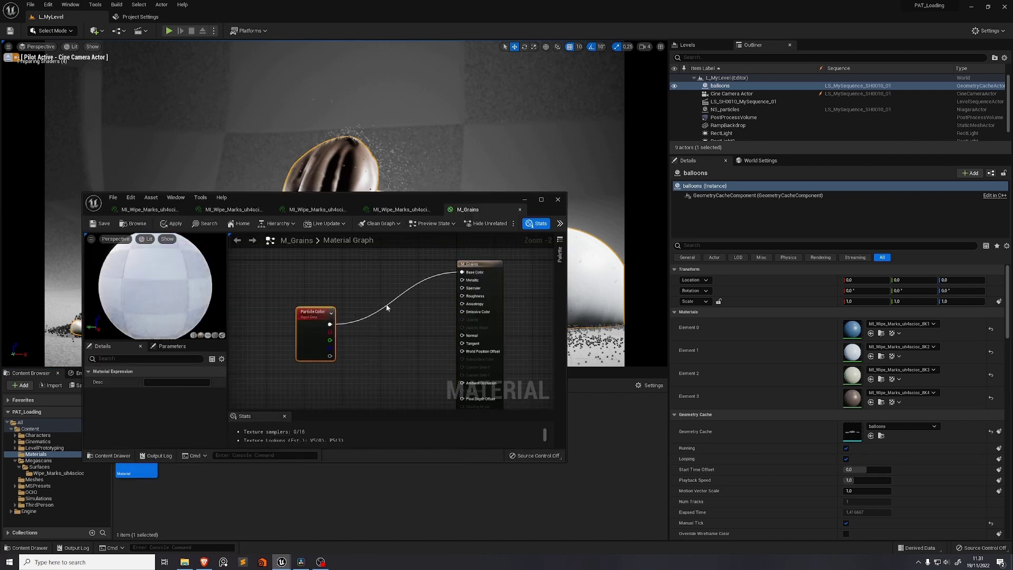
pyautogui.moveTo(312, 309); pyautogui.dragTo(260, 256)
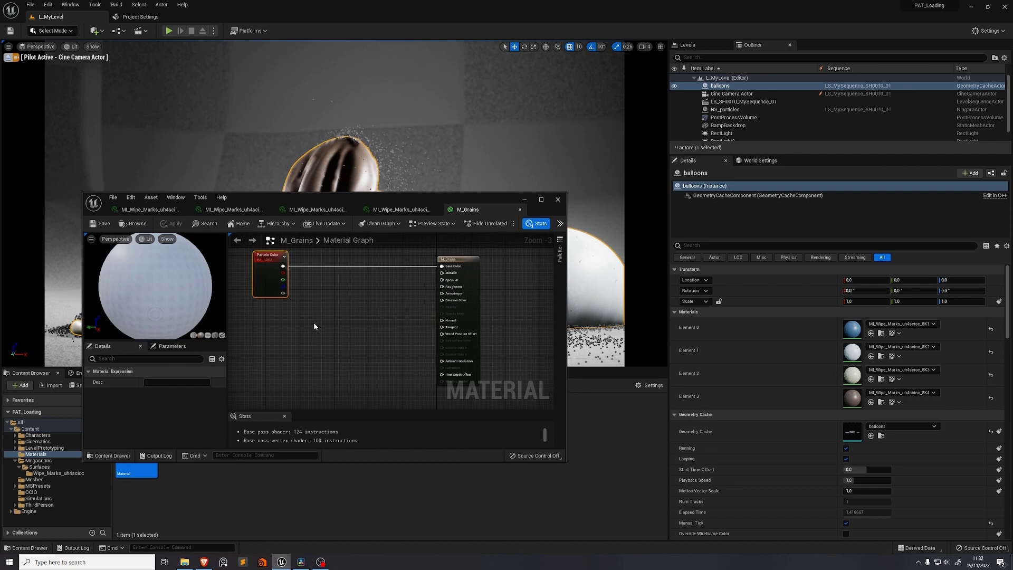
# Add a scalar parameter named Roughness Multiplier to the M_Grains material graph
pyautogui.click(326, 327)
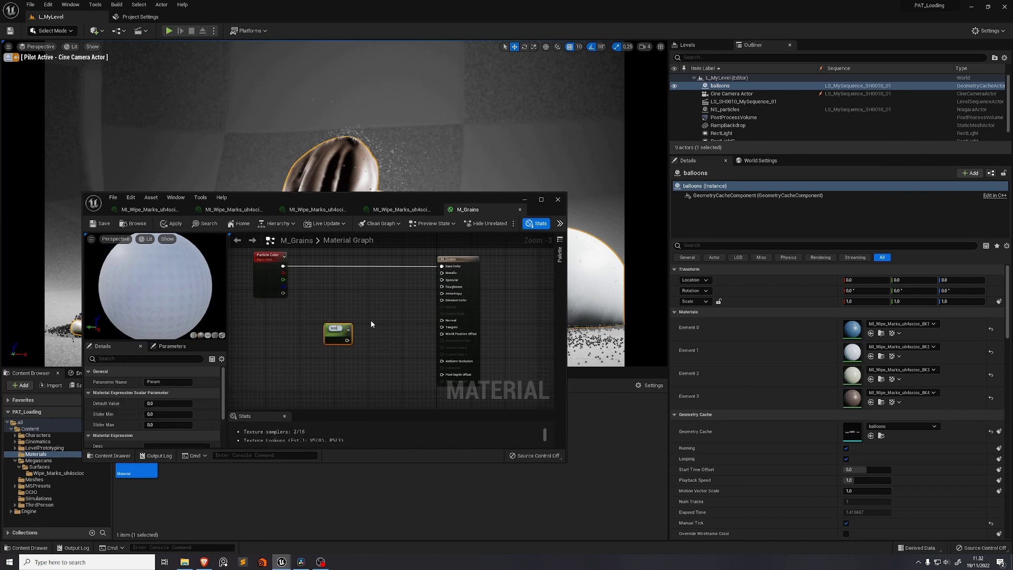
pyautogui.write('Roughness Multiplier')
pyautogui.press('Return')
# Add a Dynamic Parameter node and a Multiply node, multiplying Roughness Multiplier by Param1
pyautogui.rightClick(345, 370)
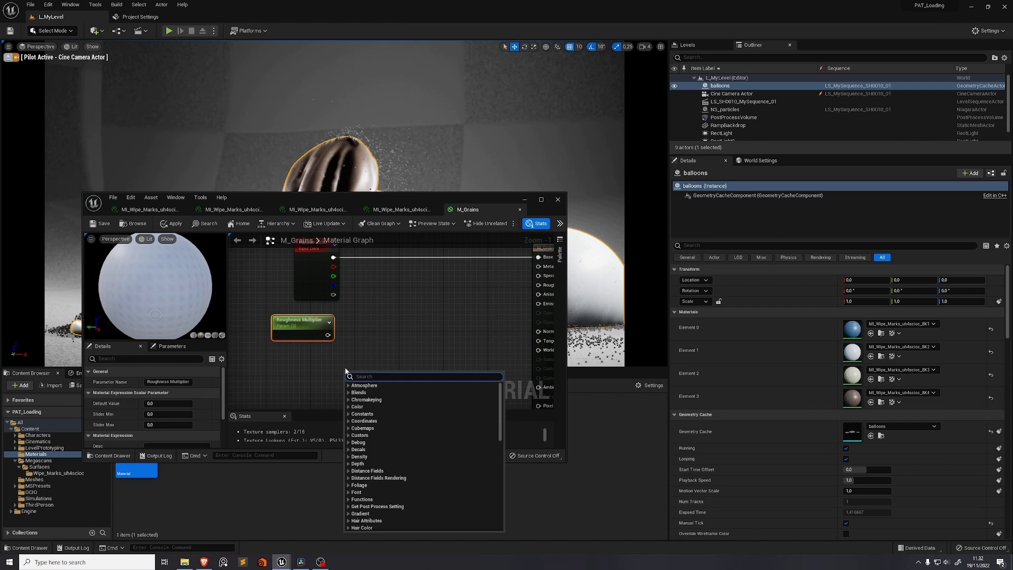
pyautogui.write('dyna')
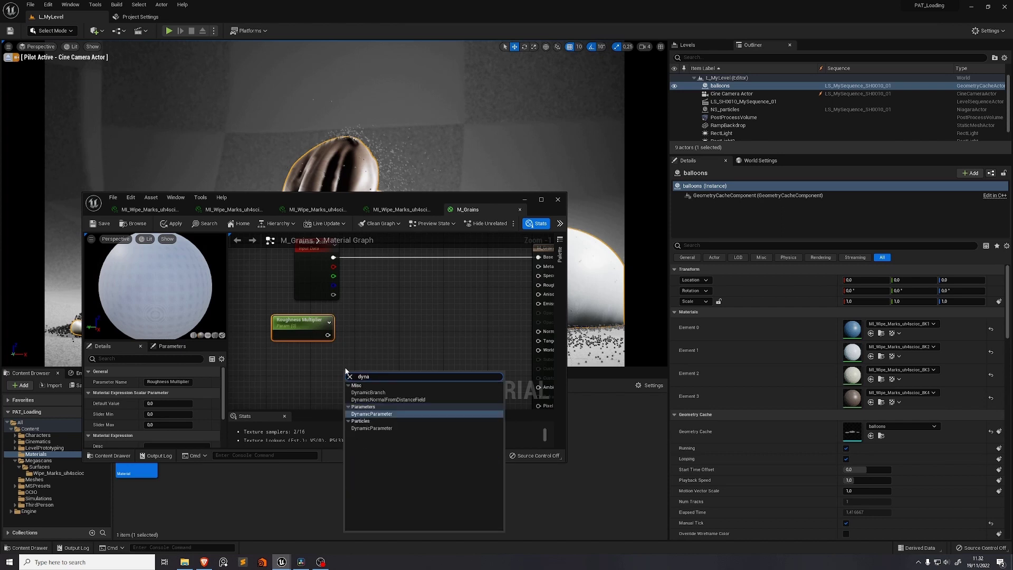
pyautogui.press('Return')
pyautogui.moveTo(345, 371); pyautogui.dragTo(317, 354, button='right')
pyautogui.moveTo(299, 319); pyautogui.dragTo(445, 309)
pyautogui.write('mul')
pyautogui.press('Return')
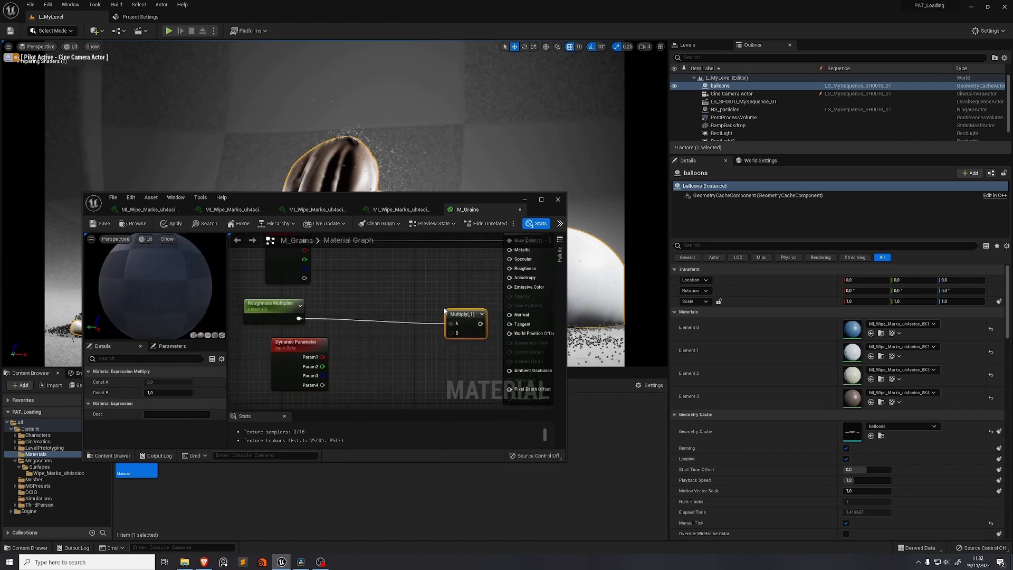
pyautogui.moveTo(322, 356); pyautogui.dragTo(452, 333)
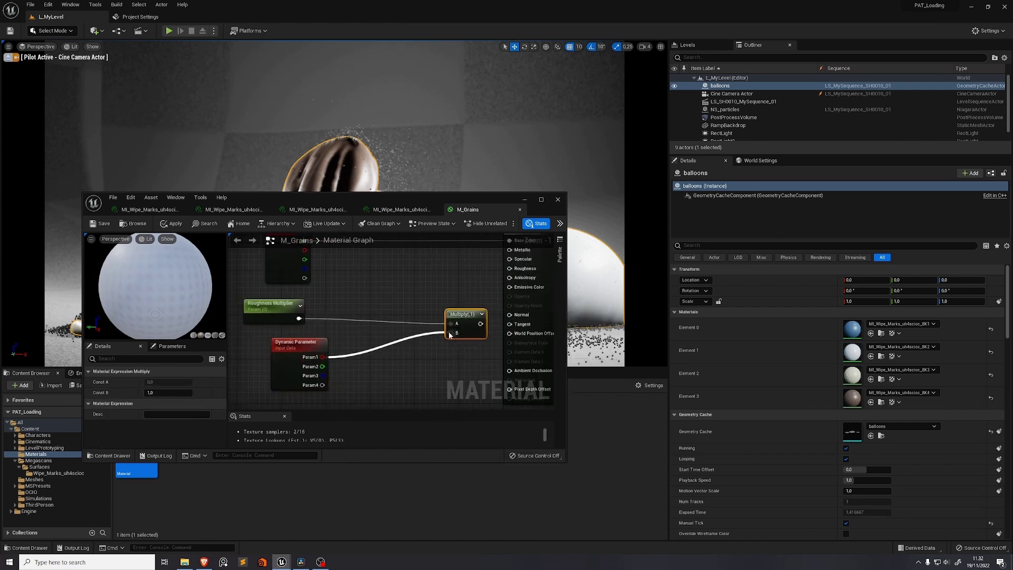
# Reposition the Multiply node in the graph and connect its output to the Roughness input of M_Grains
pyautogui.moveTo(452, 333); pyautogui.dragTo(405, 325, button='right')
pyautogui.moveTo(418, 310); pyautogui.dragTo(353, 299)
pyautogui.moveTo(353, 299); pyautogui.dragTo(299, 335, button='right')
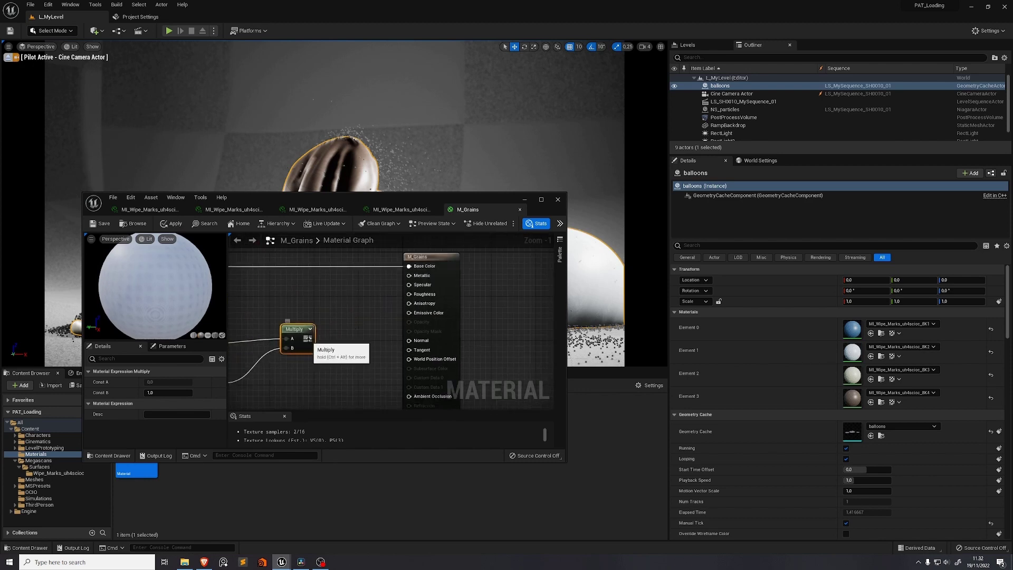
pyautogui.moveTo(309, 339); pyautogui.dragTo(409, 296)
pyautogui.moveTo(366, 341); pyautogui.dragTo(479, 317, button='right')
pyautogui.click(280, 310)
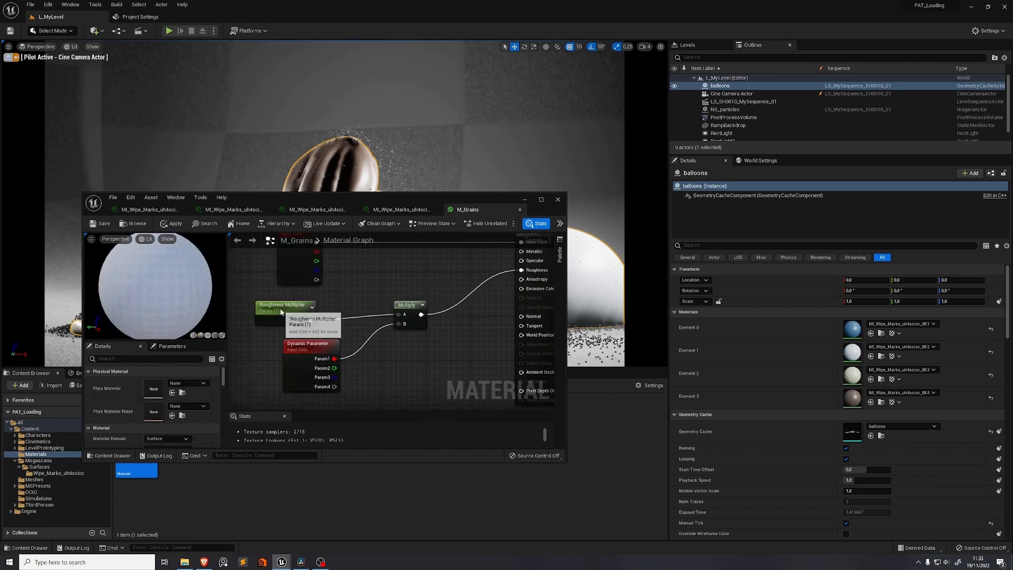
# Add a scalar parameter named Specular with a default value of 0.5 and connect it to the Specular input of M_Grains
pyautogui.scroll(-1, 352, 313)
pyautogui.moveTo(452, 280); pyautogui.dragTo(372, 296, button='right')
pyautogui.scroll(2, 352, 311)
pyautogui.hotkey('ctrl', 's')
pyautogui.click(343, 294)
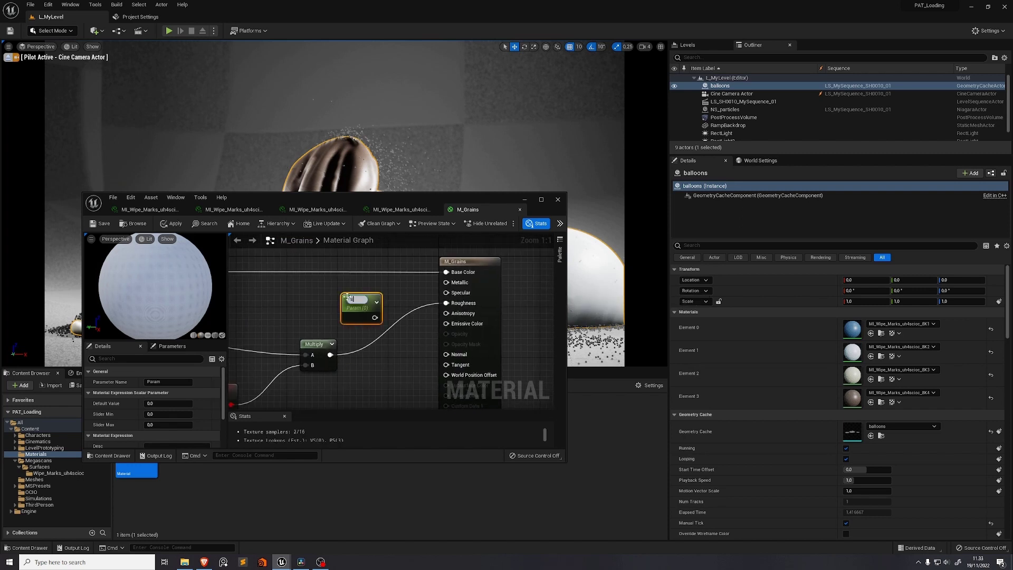
pyautogui.write('Specular')
pyautogui.press('Return')
pyautogui.click(160, 403)
pyautogui.write('0,5')
pyautogui.press('Return')
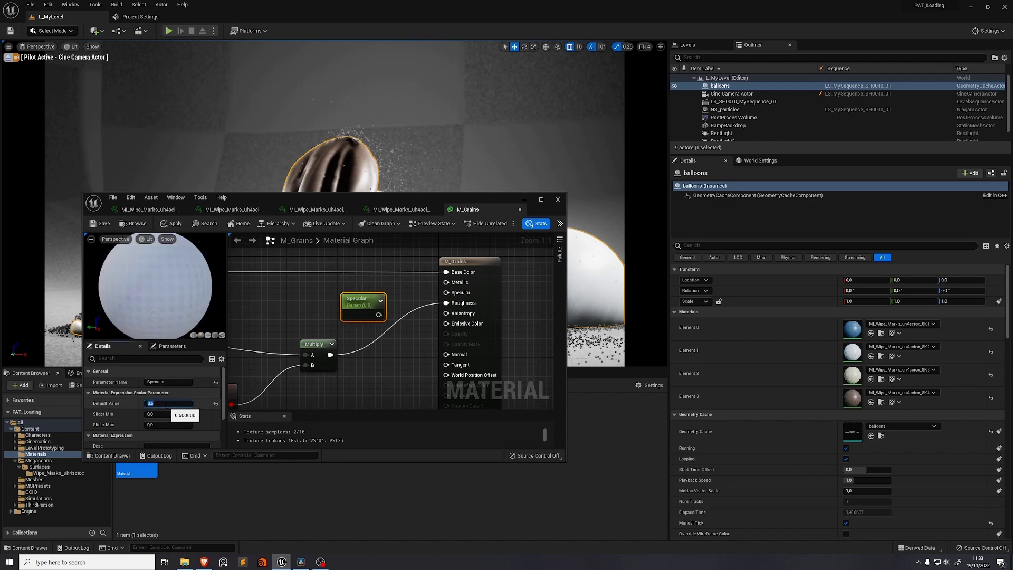
pyautogui.moveTo(446, 293); pyautogui.dragTo(326, 283)
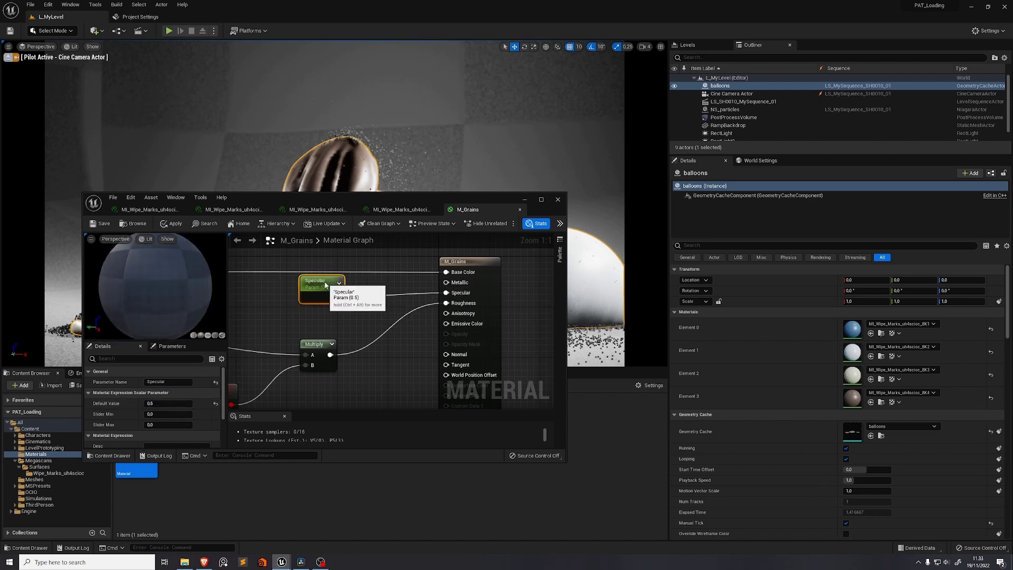
# Create a material instance of M_Grains in the Materials folder and save it
pyautogui.rightClick(131, 429)
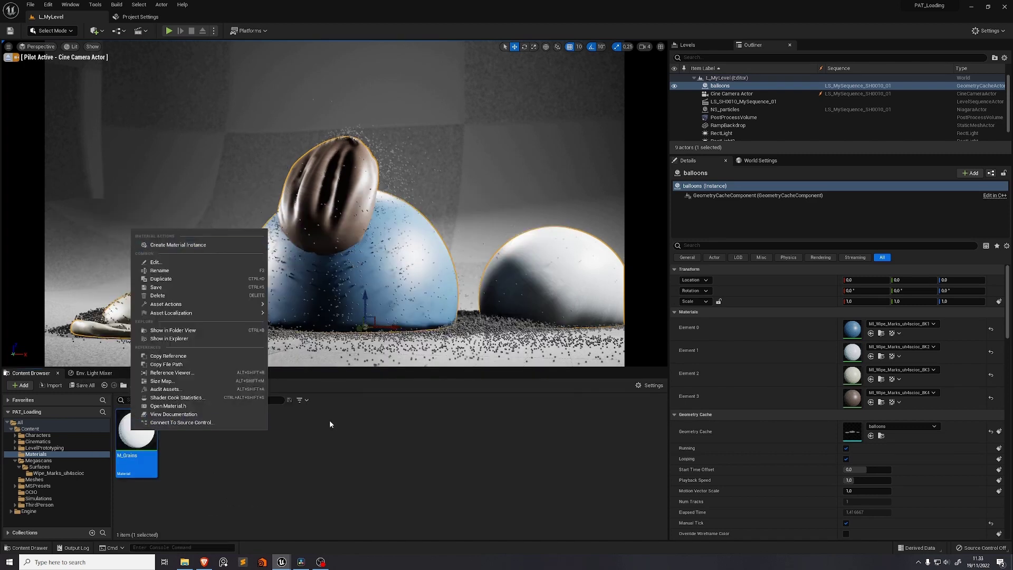
pyautogui.click(177, 245)
pyautogui.press('Return')
pyautogui.hotkey('ctrl', 'shift', 's')
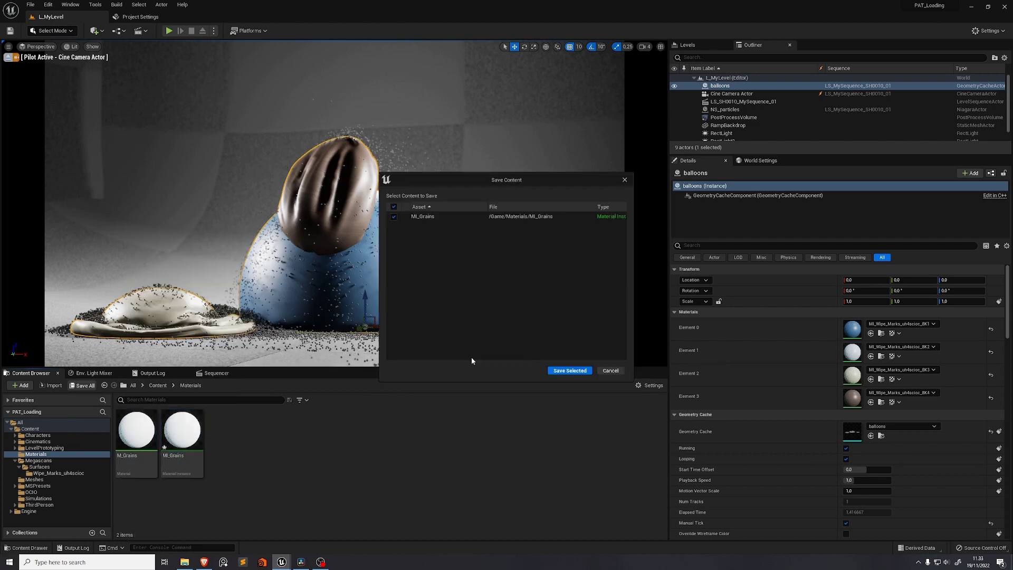
pyautogui.click(560, 369)
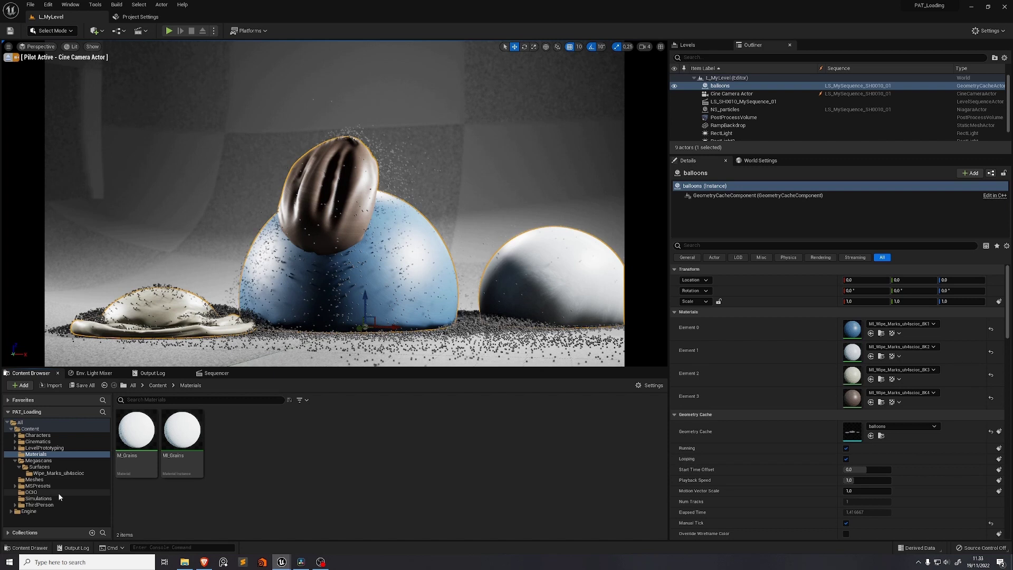
# Open the NS_particles Niagara system from the Simulations folder and pause its preview playback
pyautogui.click(60, 498)
pyautogui.click(322, 434)
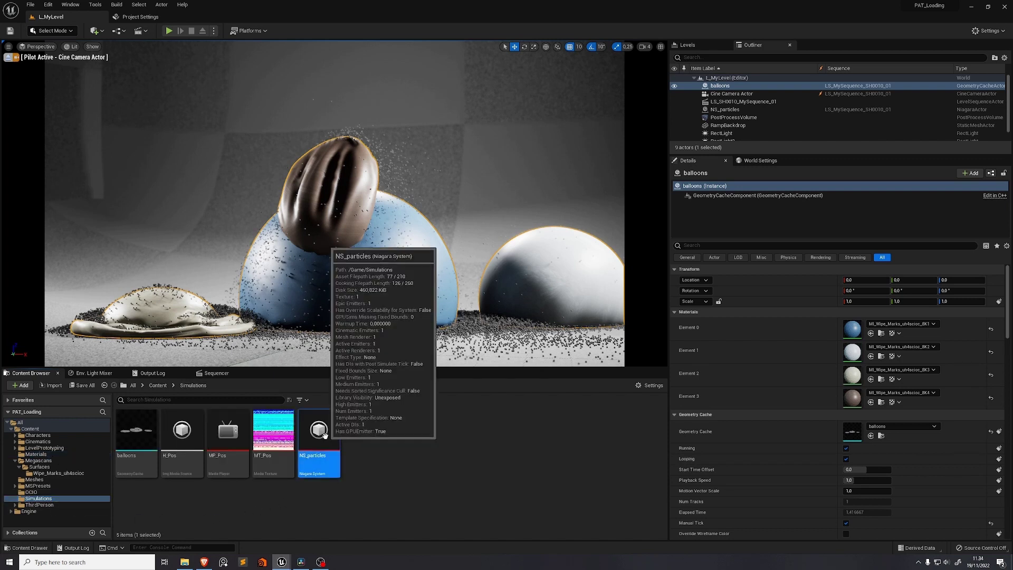
pyautogui.doubleClick(324, 434)
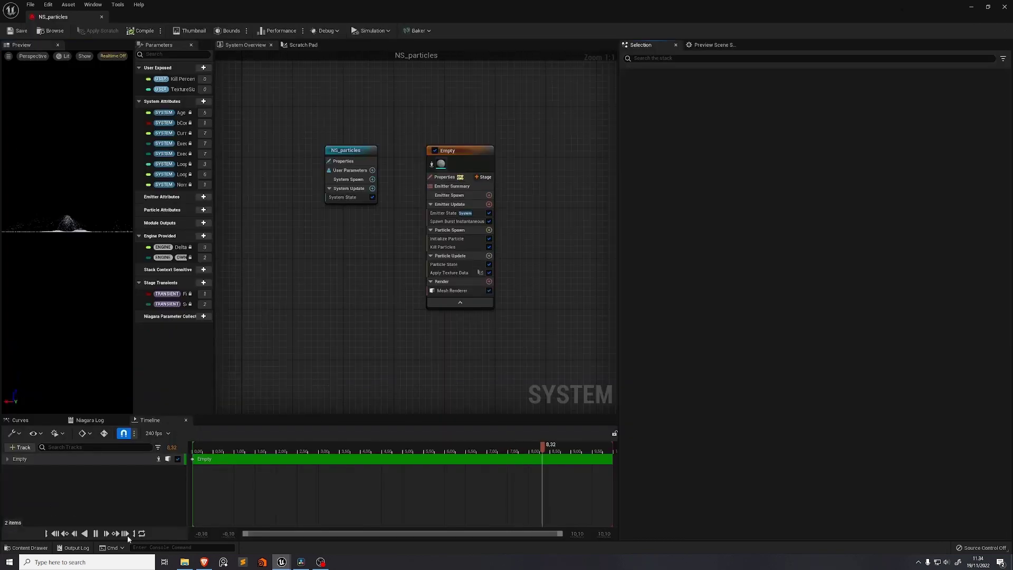
pyautogui.click(96, 533)
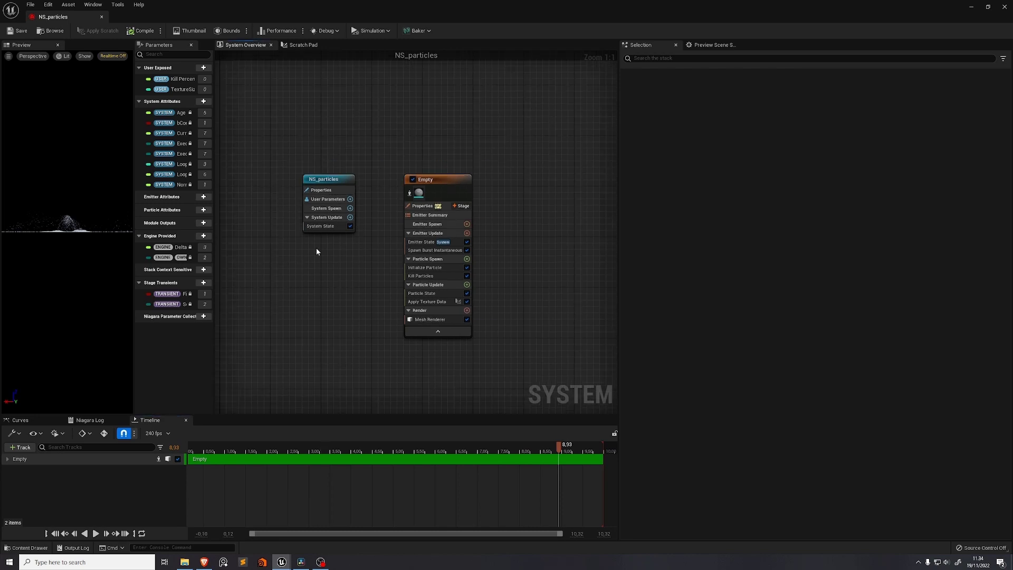
# Enable material overrides on the Mesh Renderer and add an override material using MI_Grains as the explicit material
pyautogui.click(432, 319)
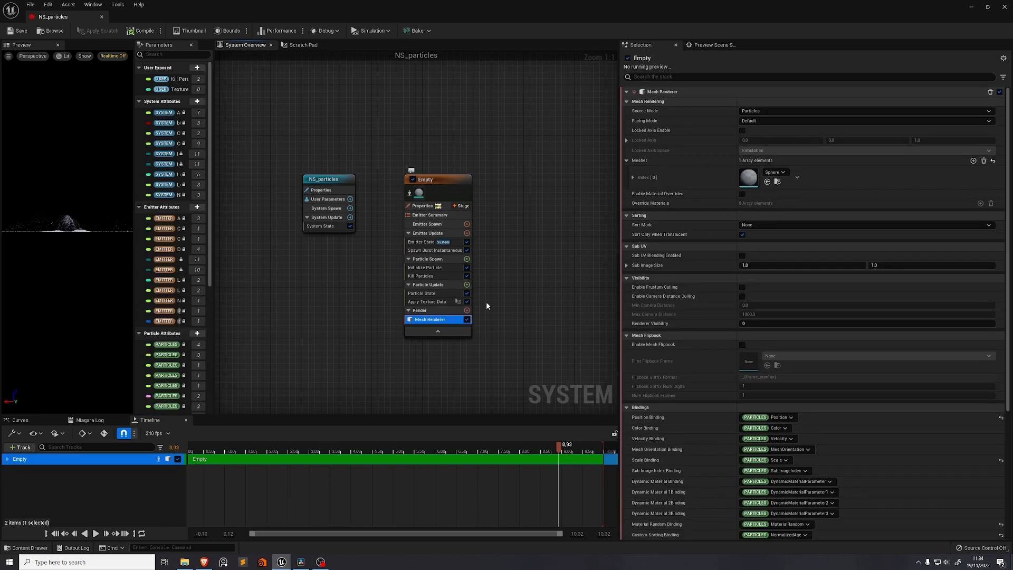
pyautogui.click(743, 194)
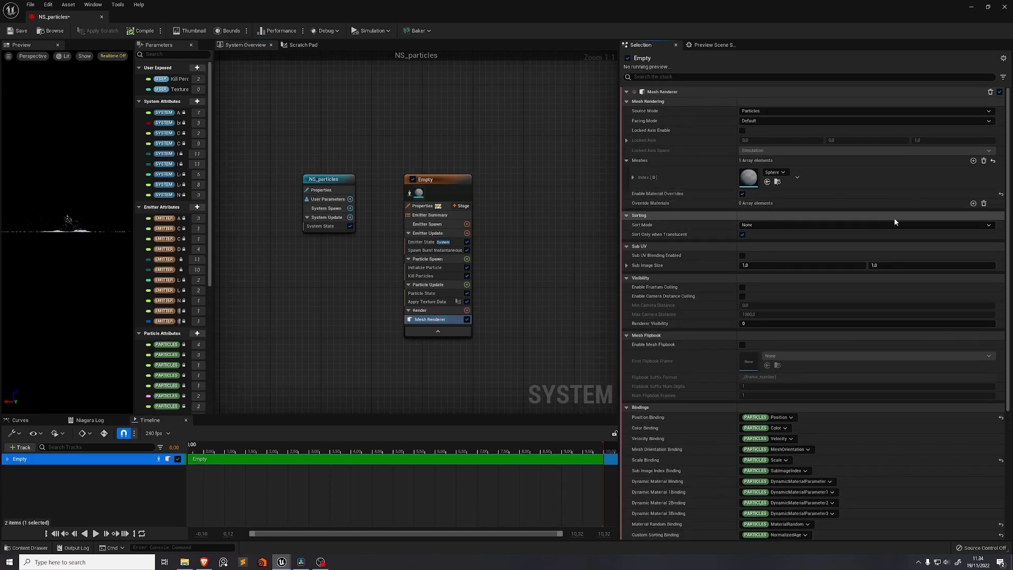
pyautogui.click(974, 204)
pyautogui.click(831, 227)
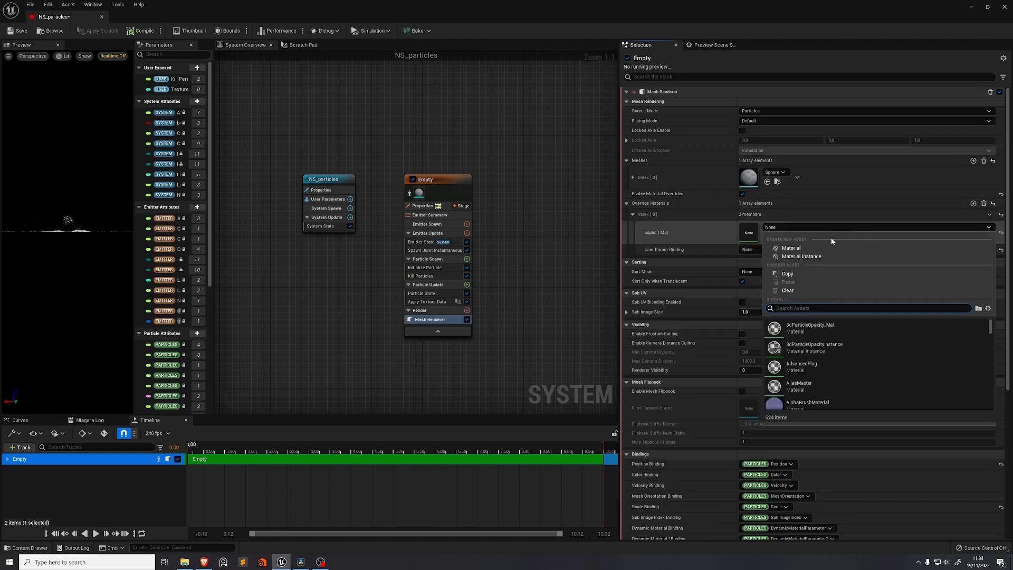
pyautogui.write('MI_grains')
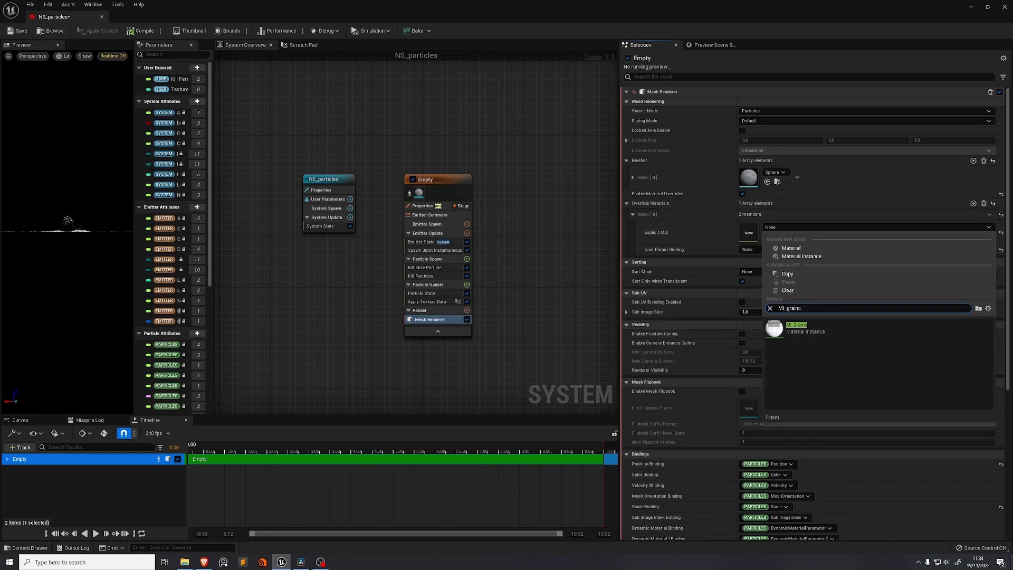
pyautogui.press('Return')
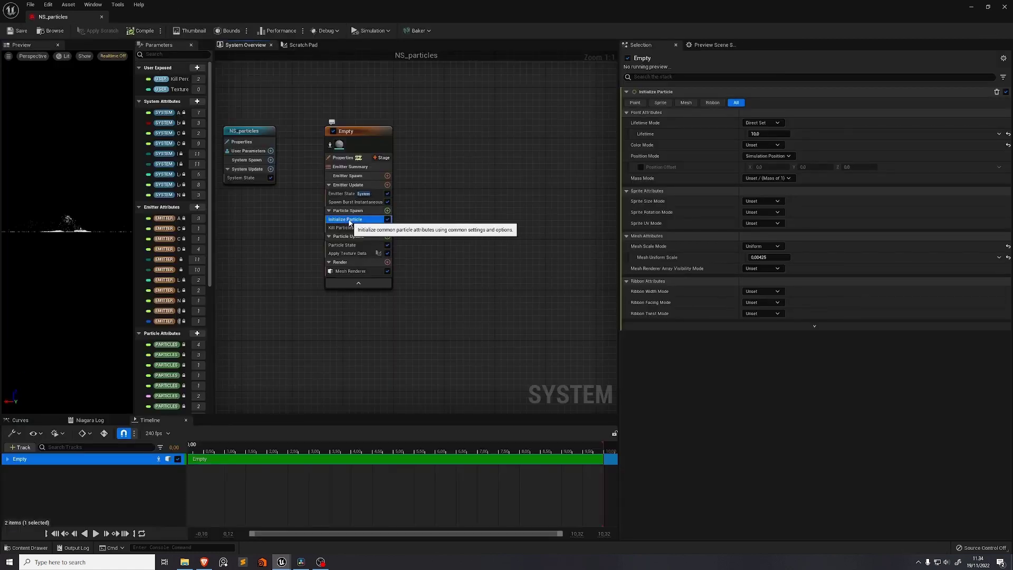
# Set the Initialize Particle color mode to Random Range and pick a brown tone for Color Minimum
pyautogui.click(781, 148)
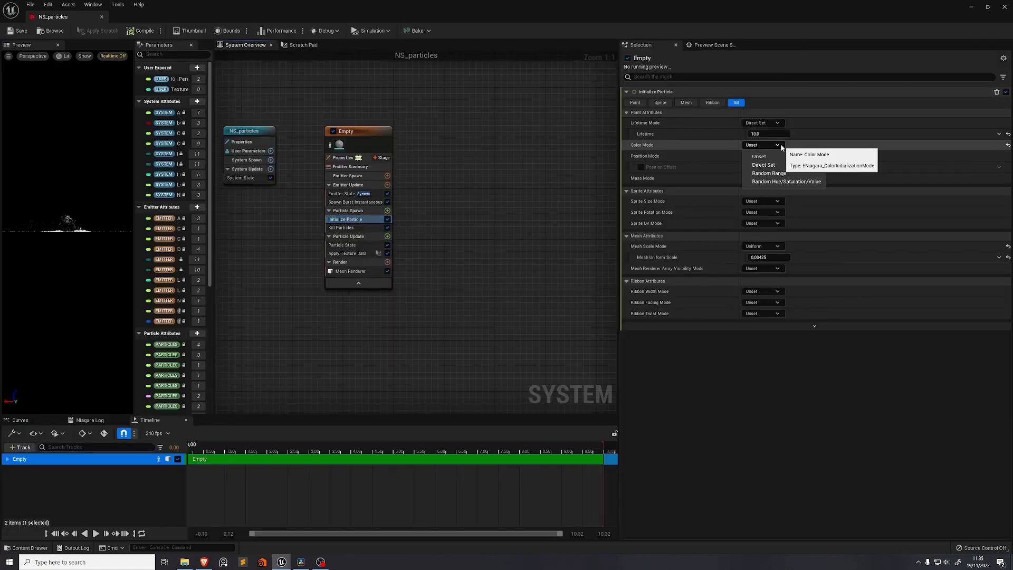
pyautogui.click(788, 174)
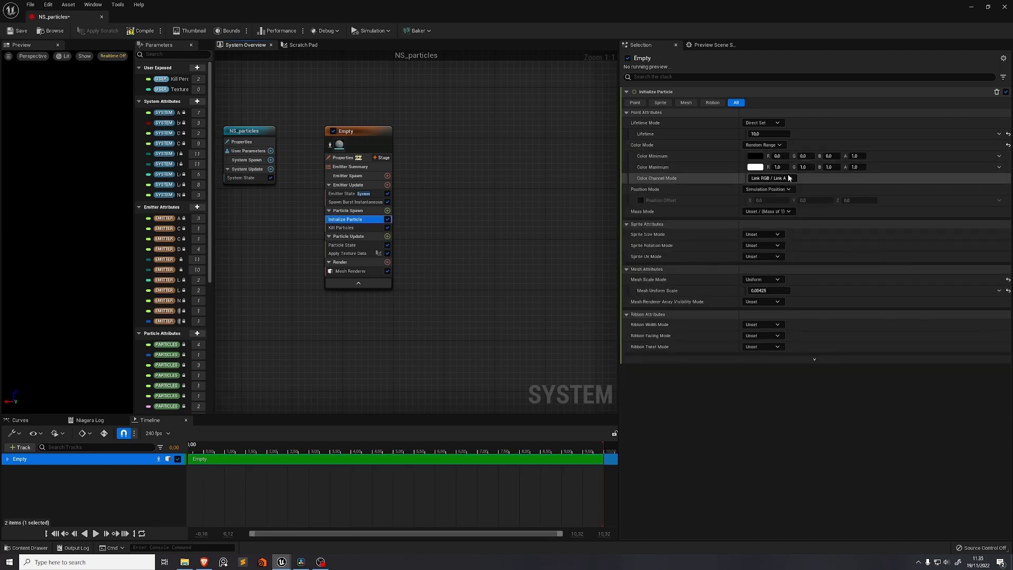
pyautogui.moveTo(749, 8); pyautogui.dragTo(783, 185)
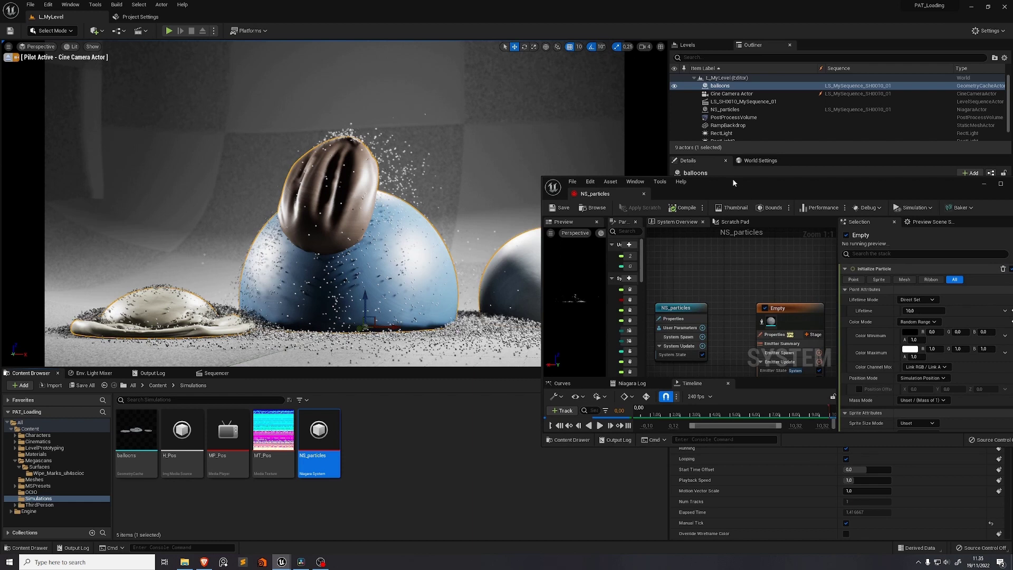
pyautogui.moveTo(732, 182); pyautogui.dragTo(505, 152)
pyautogui.click(682, 301)
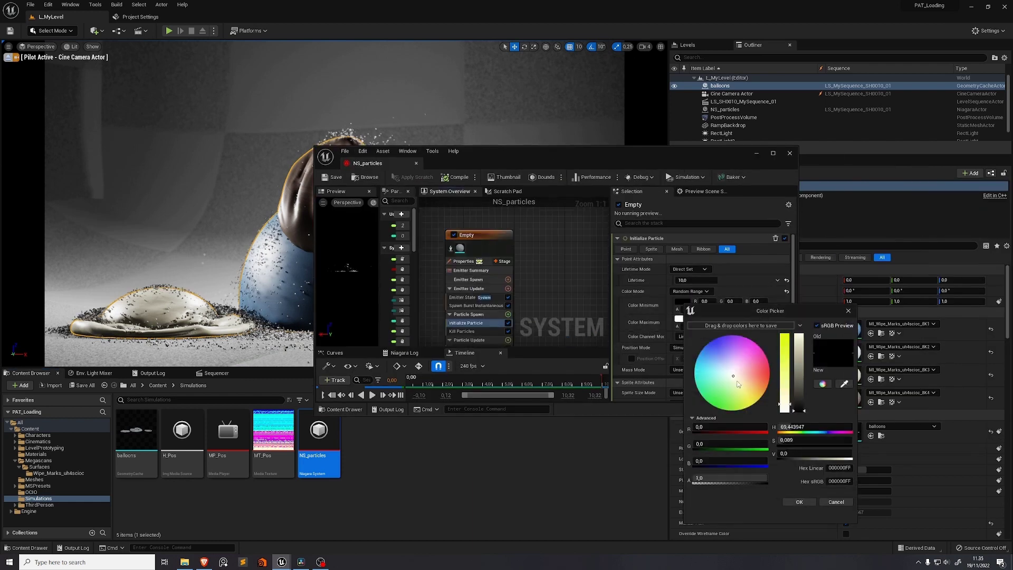
pyautogui.moveTo(738, 381)
pyautogui.mouseDown()
pyautogui.moveTo(742, 391)
pyautogui.moveTo(750, 382)
pyautogui.mouseUp()
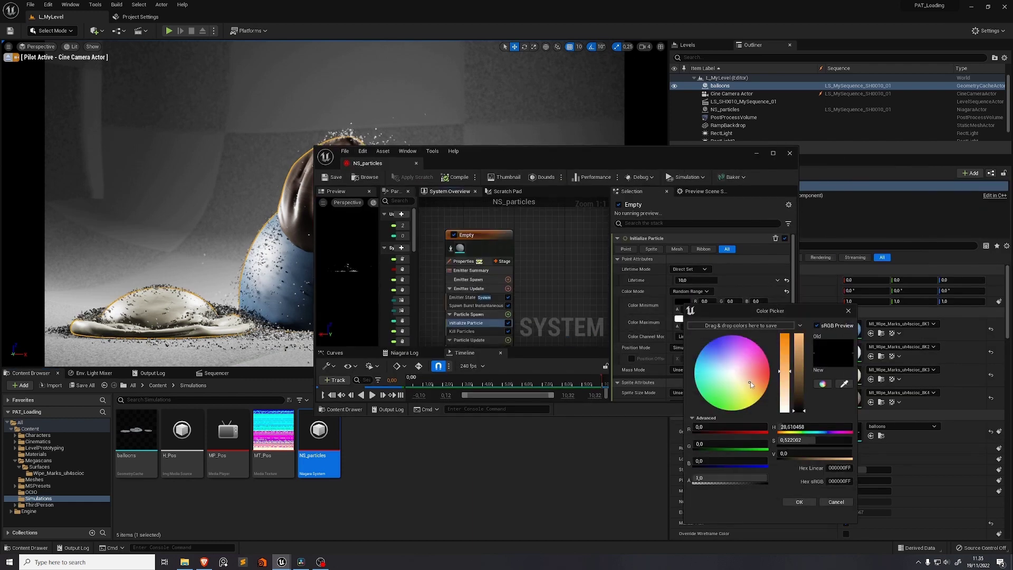
pyautogui.click(800, 393)
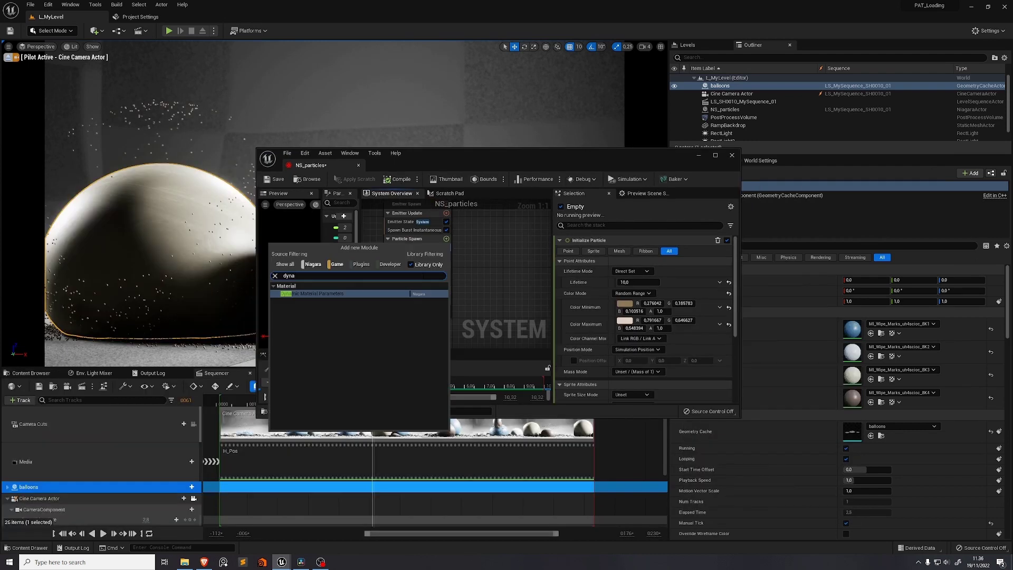
# Add a Dynamic Material Parameters module to Particle Spawn and drive Param1 with a Random Range Float, entering its minimum and maximum
pyautogui.press('Return')
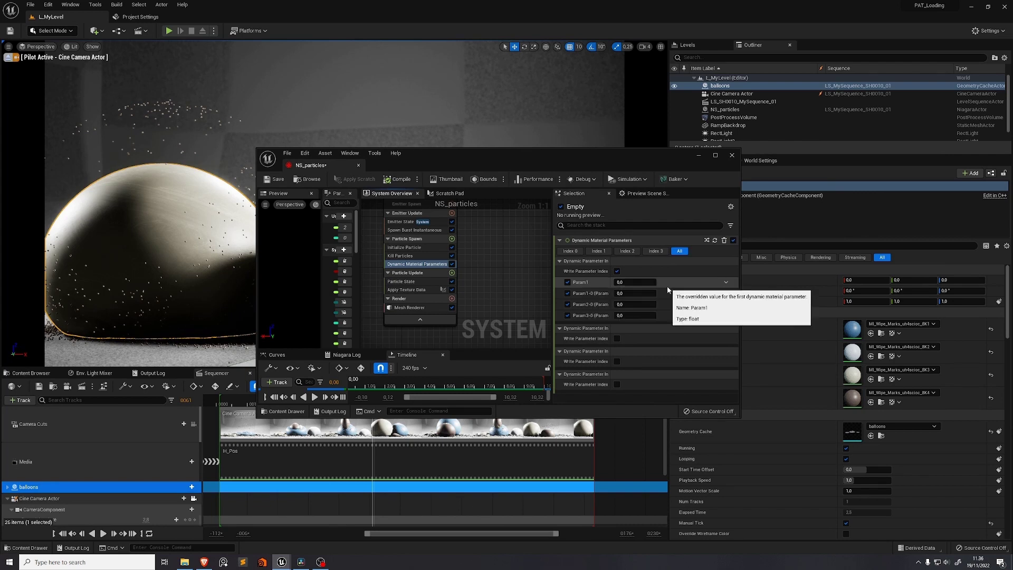
pyautogui.click(726, 282)
pyautogui.write('random')
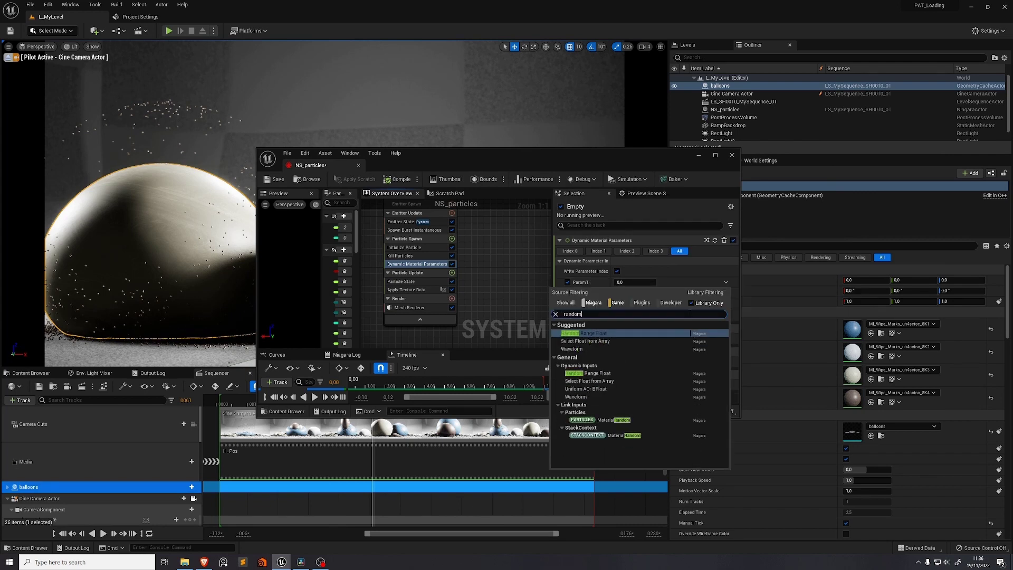
pyautogui.press('Return')
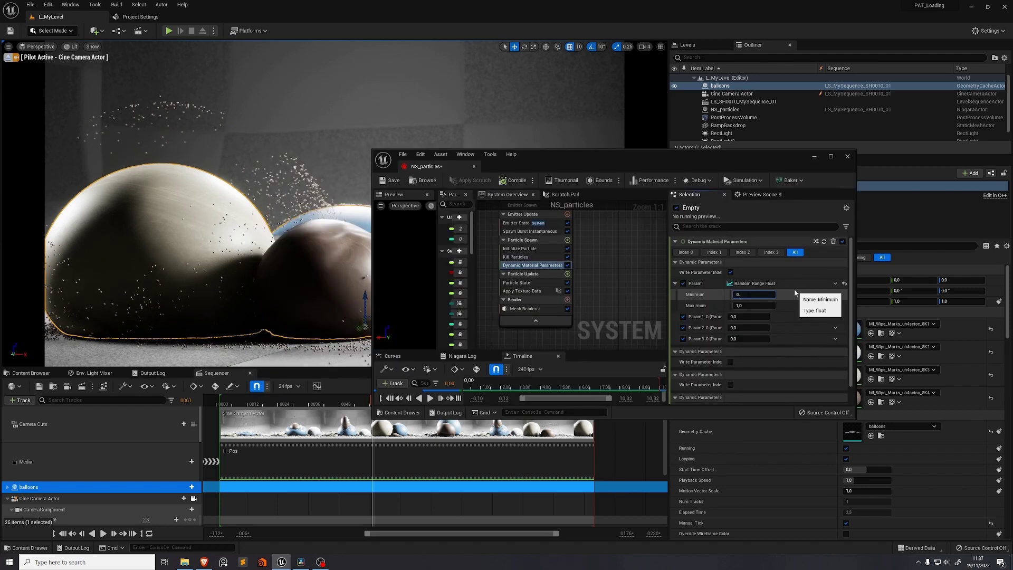
pyautogui.press('Tab')
pyautogui.write('0')
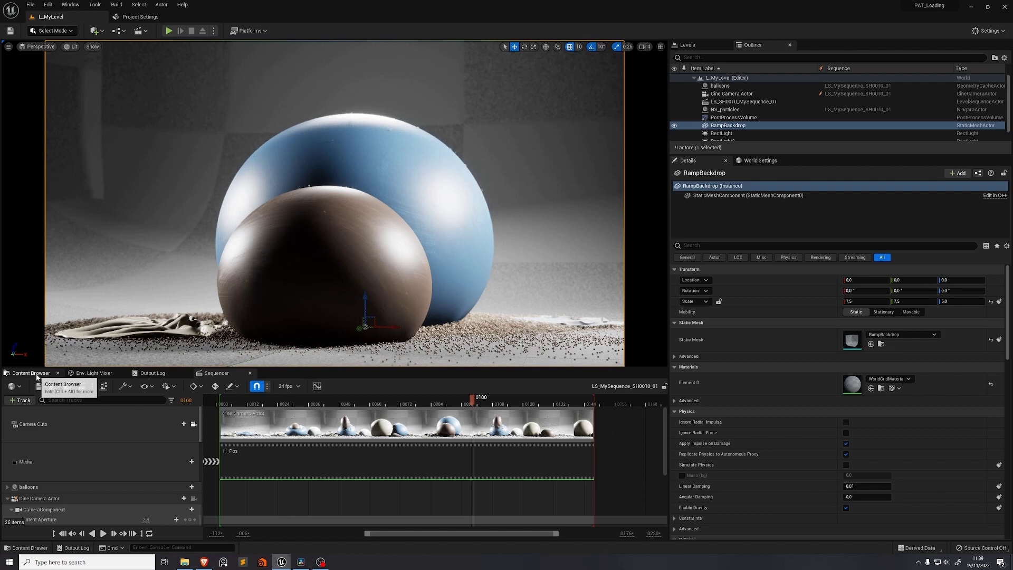
# Duplicate the brown wipe marks material instance ending in 8K4 and apply the copy to the backdrop
pyautogui.click(31, 373)
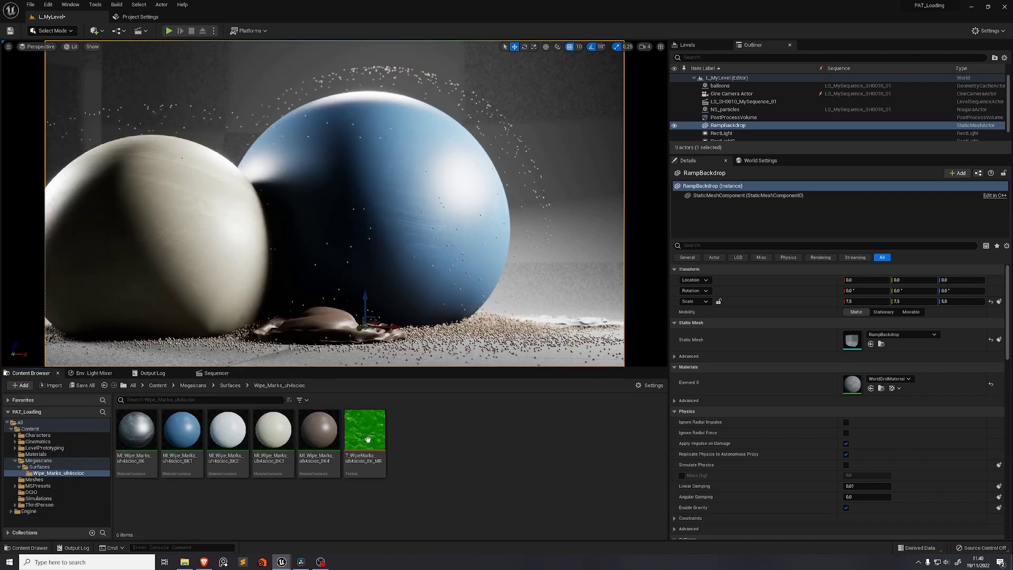
pyautogui.click(395, 197)
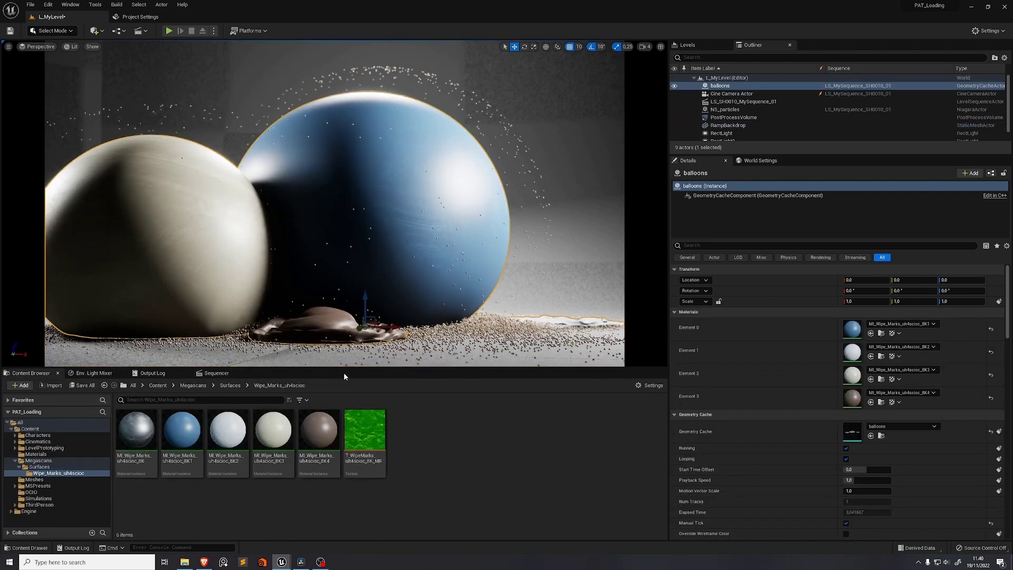
pyautogui.click(319, 430)
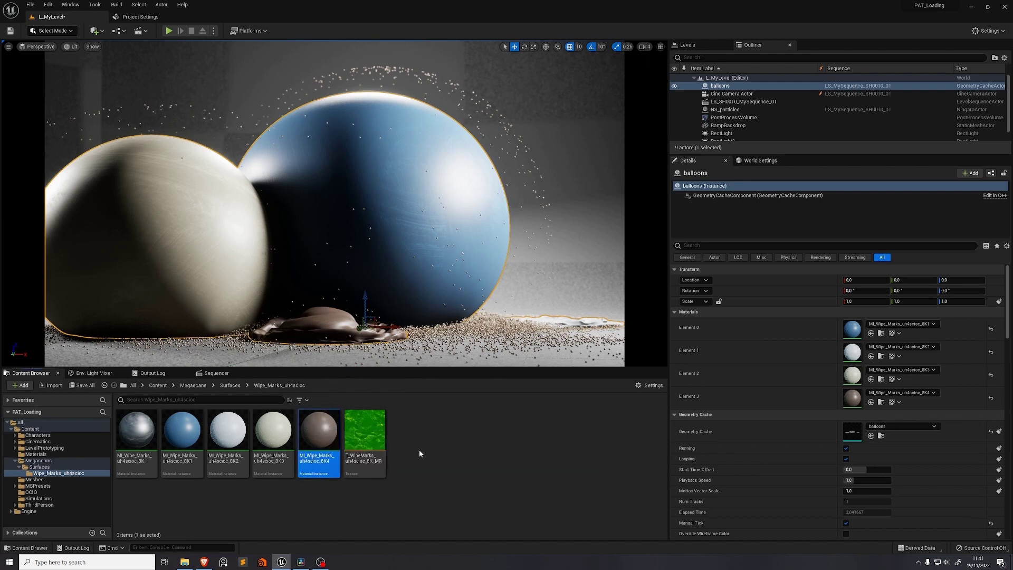
pyautogui.hotkey('ctrl', 'd')
pyautogui.moveTo(364, 431); pyautogui.dragTo(573, 154)
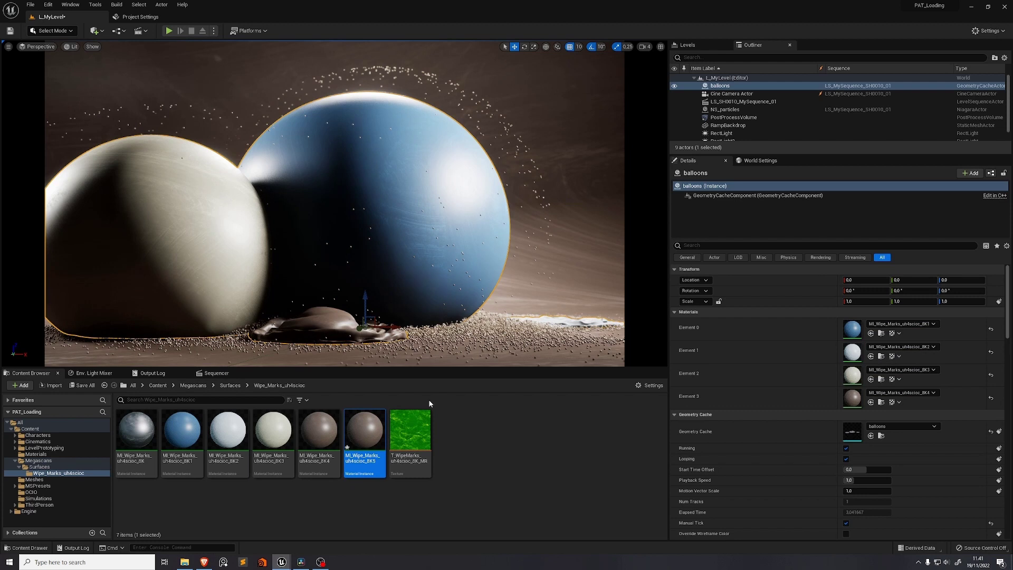
# Change Color A of the backdrop's copied wipe marks material instance to a light grey, hex sRGB B5AFACFF
pyautogui.doubleClick(369, 430)
pyautogui.moveTo(626, 296); pyautogui.dragTo(664, 280)
pyautogui.click(694, 470)
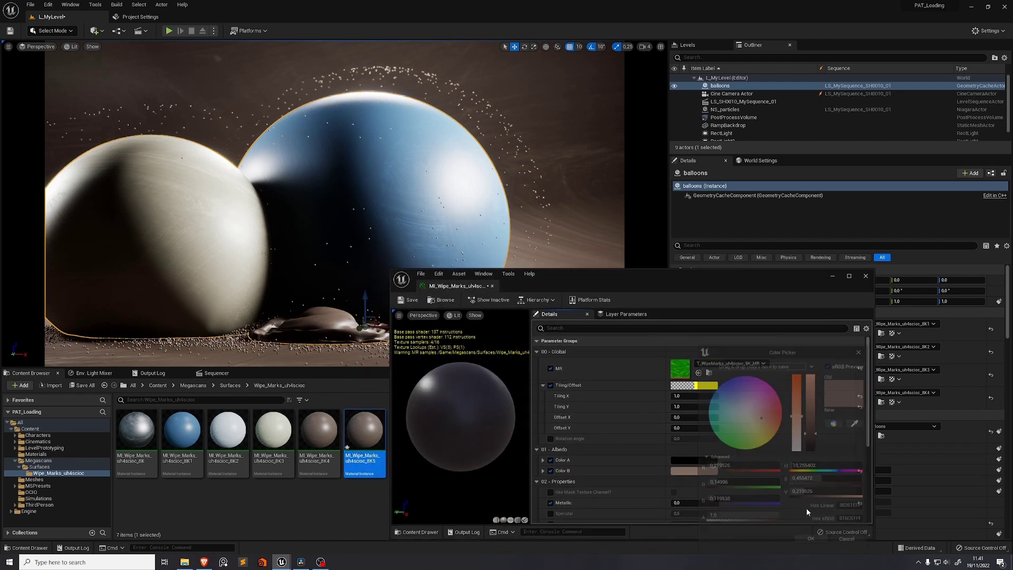
pyautogui.click(864, 422)
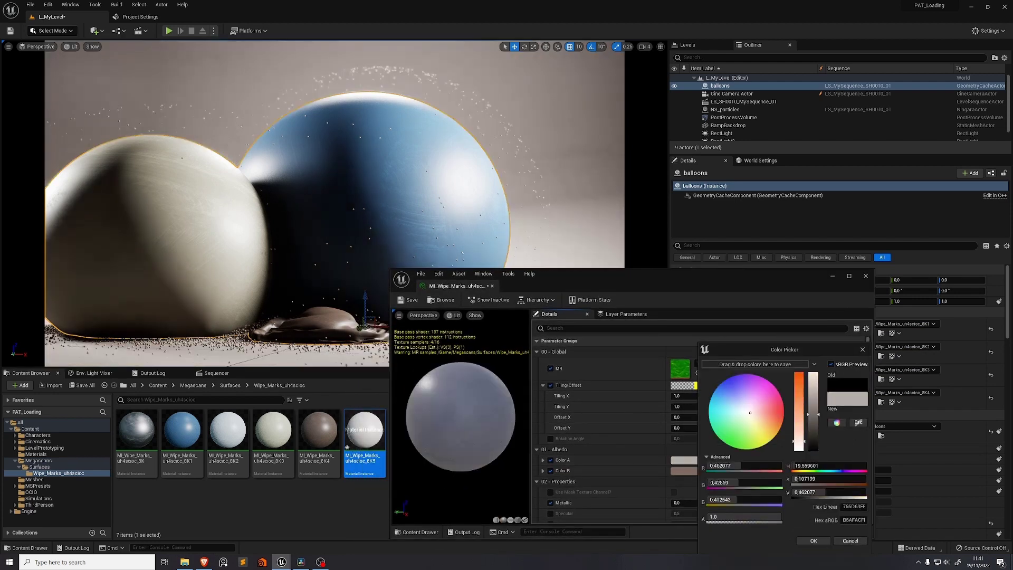
pyautogui.click(814, 541)
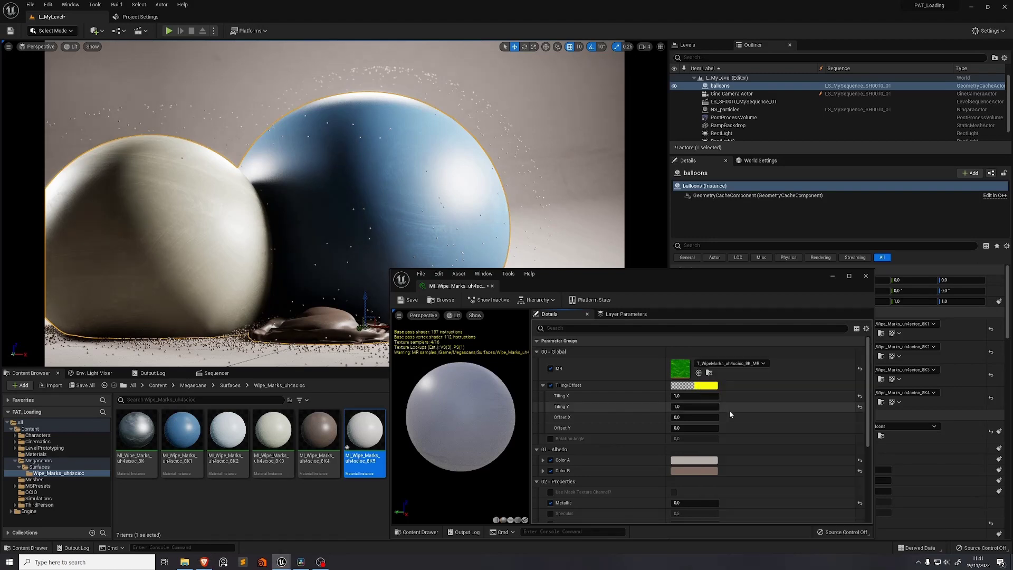
# Set Tiling X and Tiling Y of the backdrop's material instance to 5
pyautogui.click(685, 396)
pyautogui.write('5')
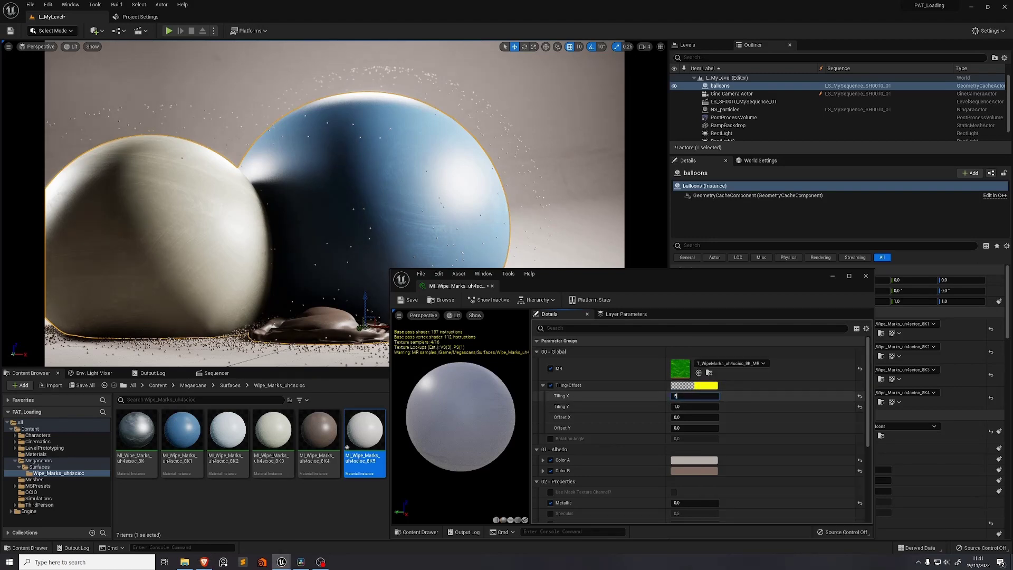
pyautogui.press('Tab')
pyautogui.write('5')
pyautogui.press('Tab')
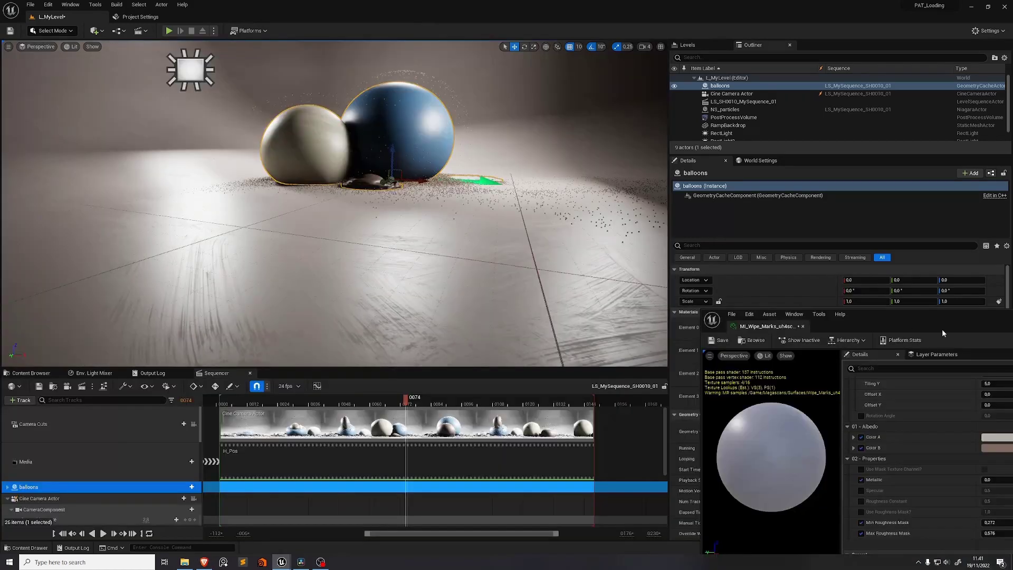
# Set the backdrop material's Min Roughness Mask to 0.5 and Max Roughness Mask to 0.65
pyautogui.moveTo(942, 328); pyautogui.dragTo(648, 232)
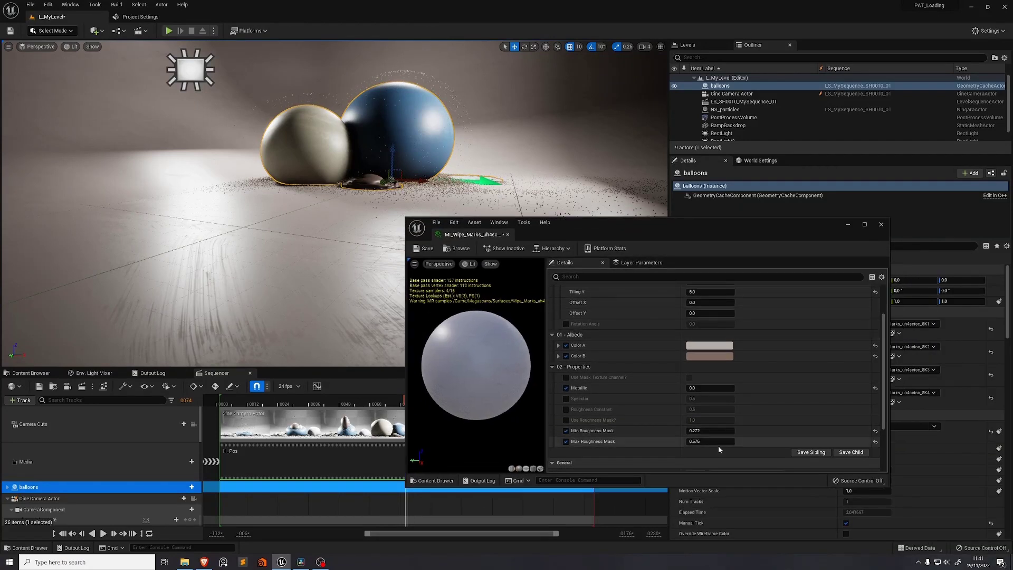
pyautogui.moveTo(702, 431)
pyautogui.mouseDown()
pyautogui.moveTo(714, 430)
pyautogui.moveTo(705, 441)
pyautogui.mouseUp()
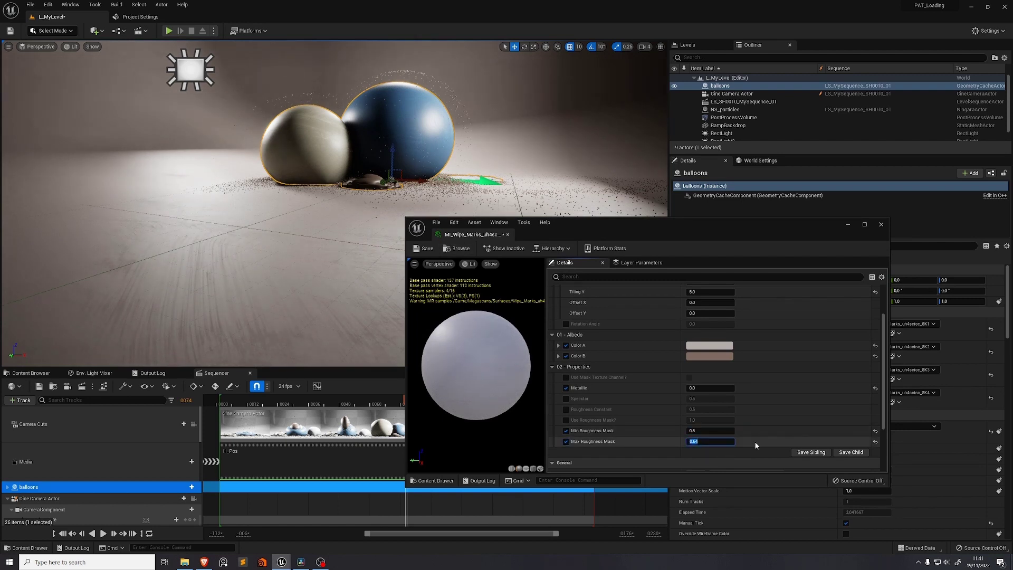
pyautogui.write('0.65')
pyautogui.press('Return')
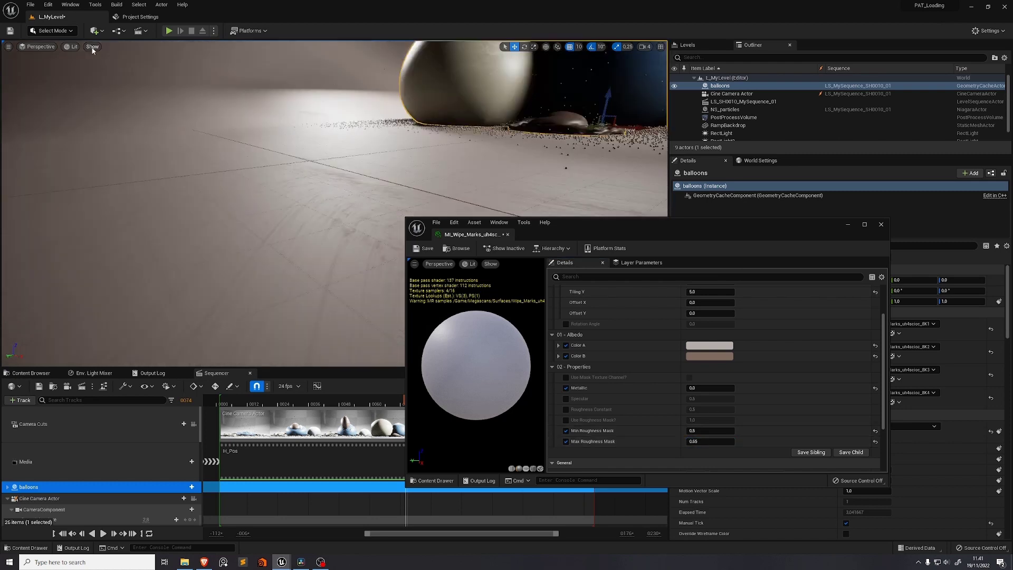
# Hide the viewport grid and examine the backdrop's surface without the material editor in the way
pyautogui.click(93, 47)
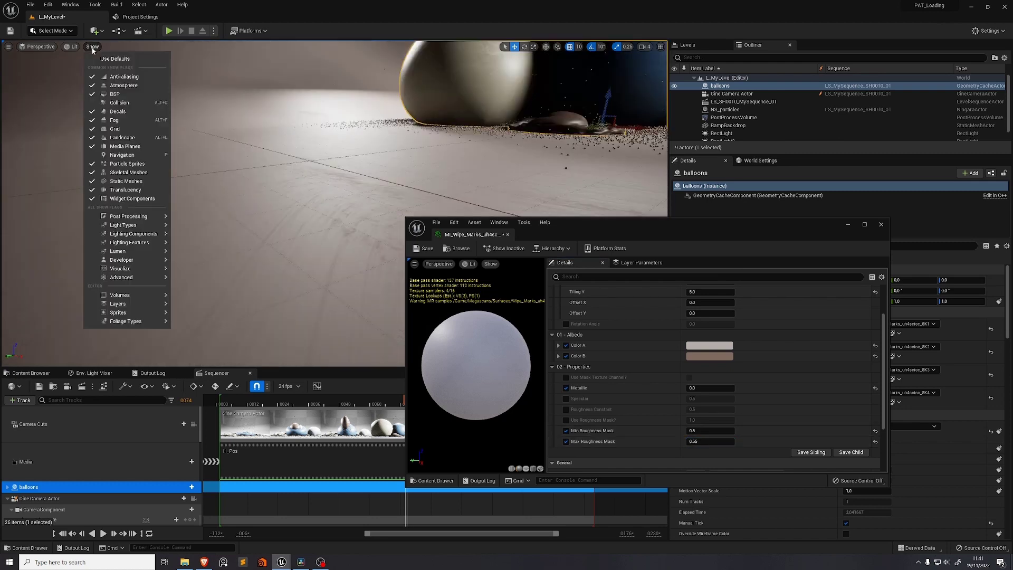
pyautogui.click(119, 130)
pyautogui.moveTo(575, 227); pyautogui.dragTo(1012, 254)
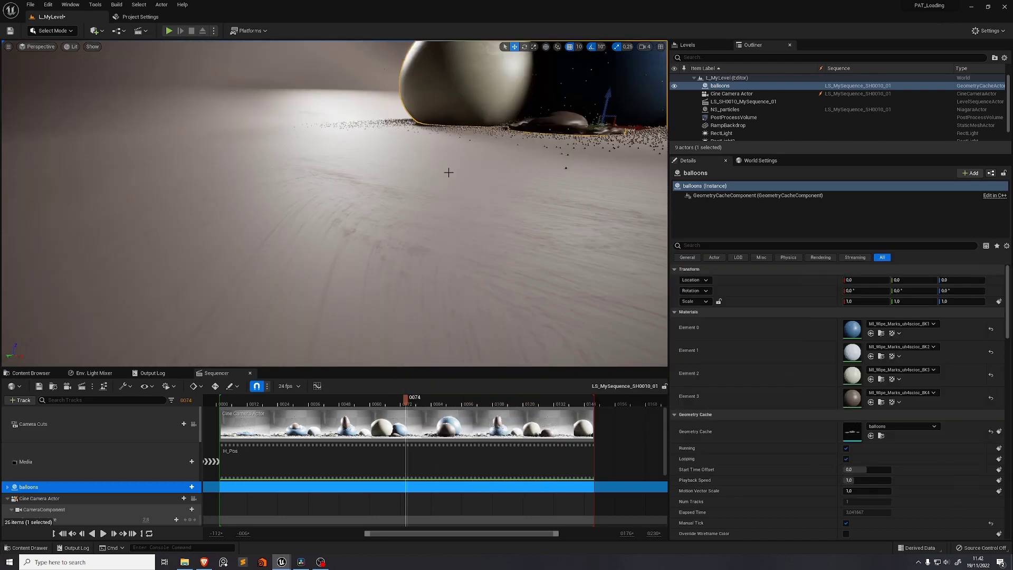
pyautogui.moveTo(429, 167); pyautogui.dragTo(483, 80, button='right')
pyautogui.moveTo(235, 227); pyautogui.dragTo(395, 169, button='right')
pyautogui.moveTo(276, 296); pyautogui.dragTo(276, 296, button='right')
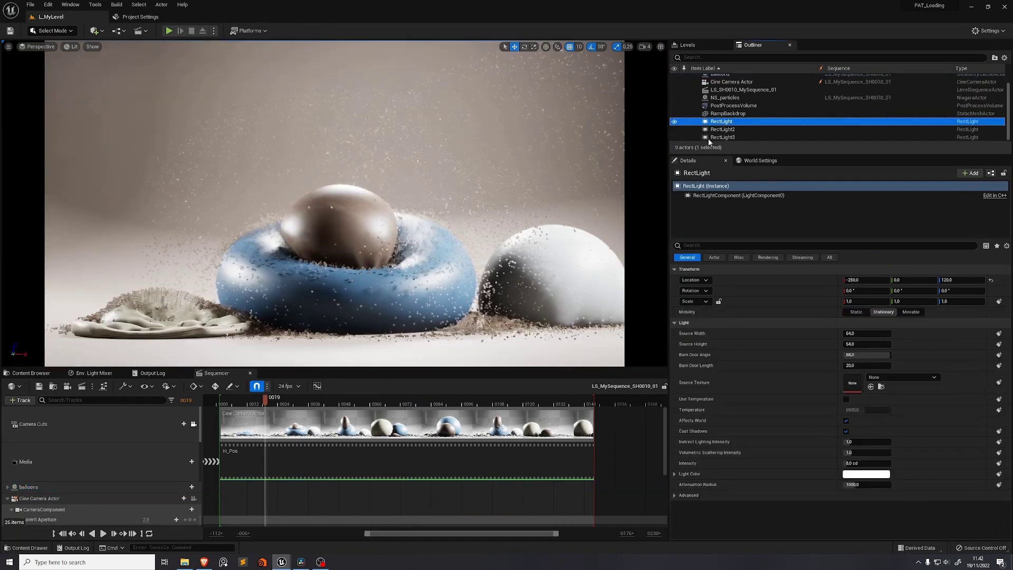
# Leave the camera view and set RectLight2's intensity to 2 cd
pyautogui.click(194, 423)
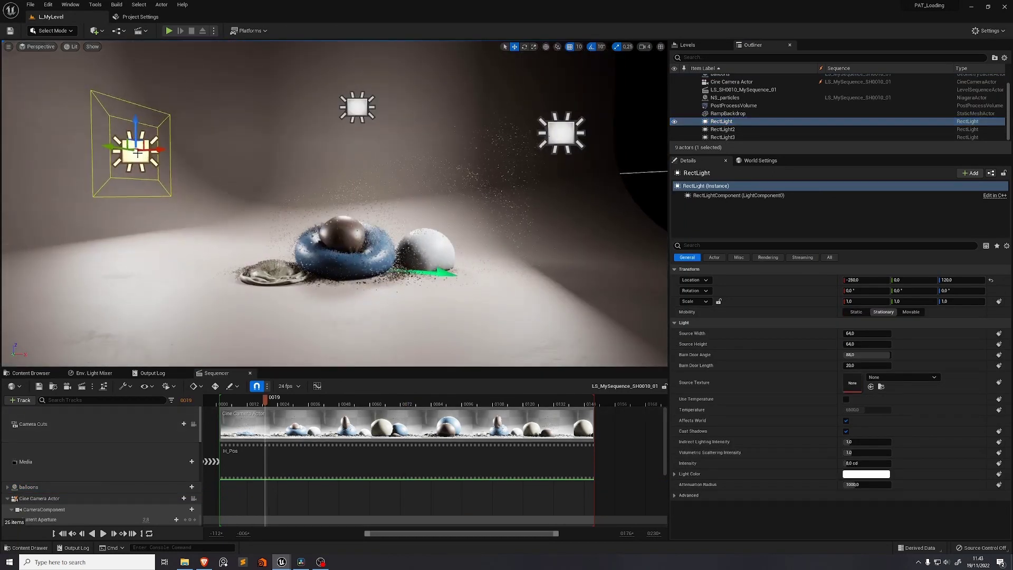
pyautogui.click(726, 129)
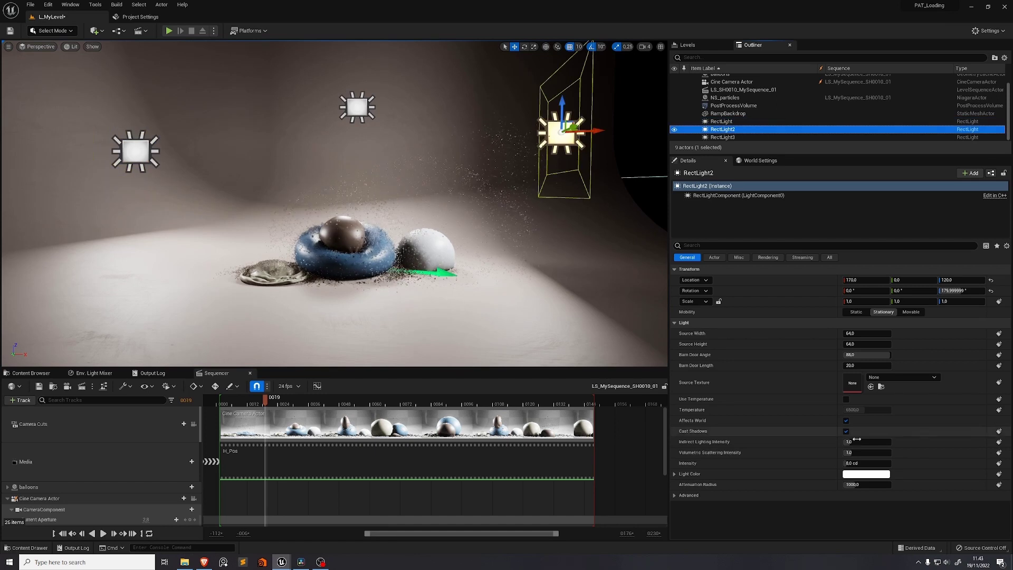
pyautogui.click(866, 464)
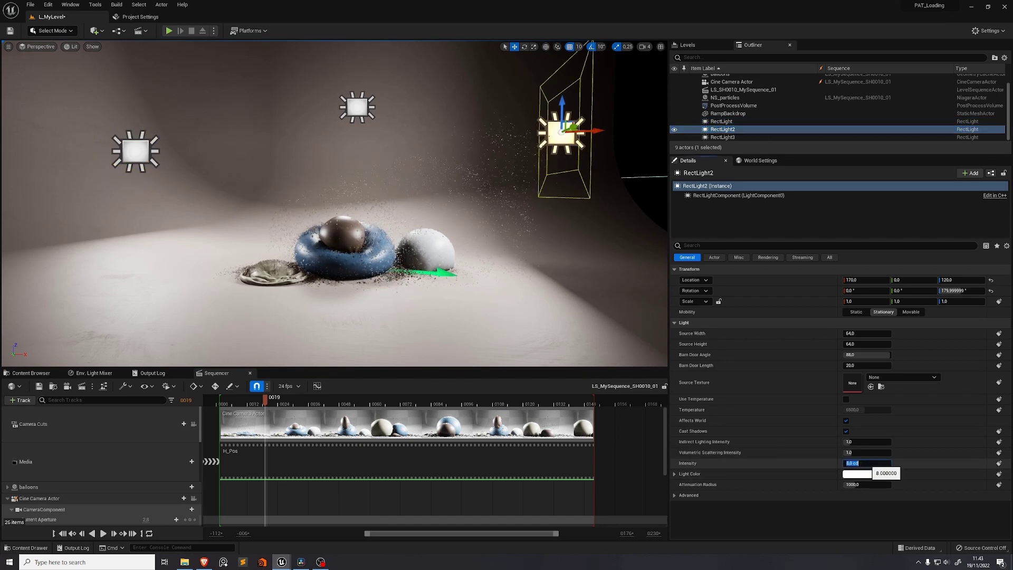
pyautogui.write('4')
pyautogui.press('Return')
pyautogui.write('2')
pyautogui.press('Return')
# Enlarge RectLight2's source to about 225 wide and 190 high, and move the light farther from the balloons
pyautogui.moveTo(860, 333); pyautogui.dragTo(887, 343)
pyautogui.moveTo(586, 158)
pyautogui.mouseDown(button='right')
pyautogui.moveTo(612, 161)
pyautogui.moveTo(583, 150)
pyautogui.mouseUp(button='right')
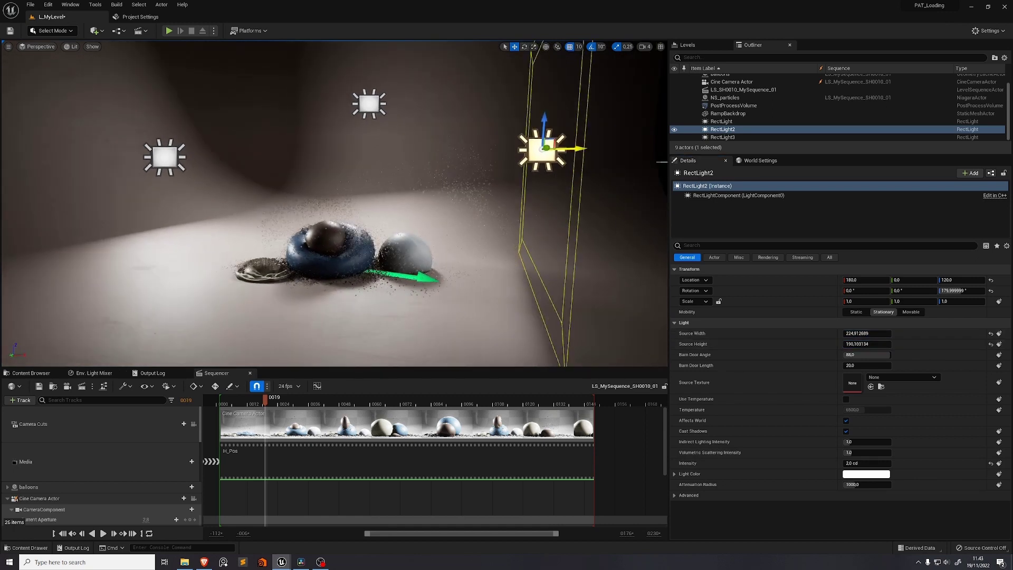
pyautogui.moveTo(584, 149); pyautogui.dragTo(613, 149)
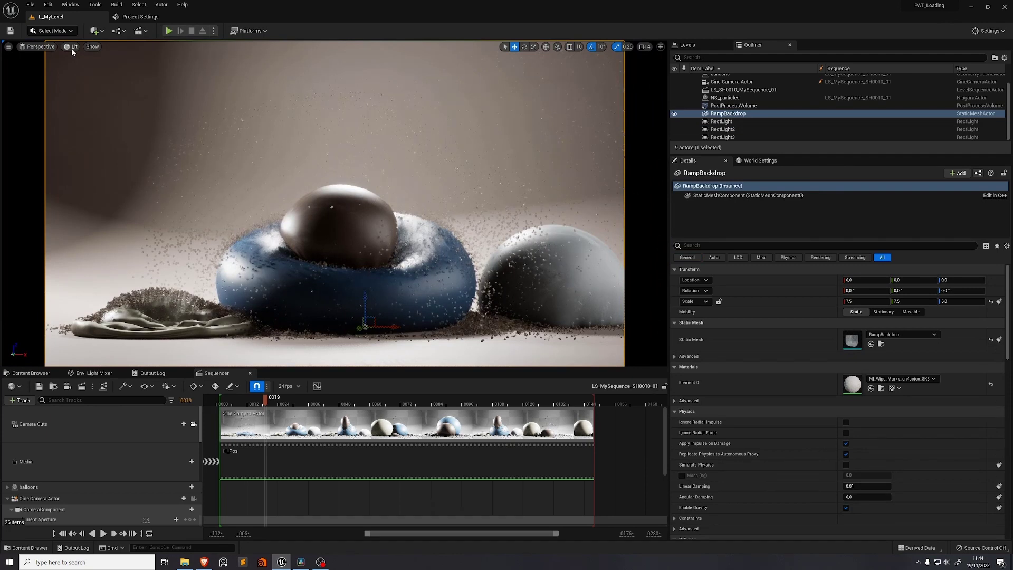
# Compare the Path Tracing and Lit view modes on the camera shot
pyautogui.click(72, 46)
pyautogui.click(102, 136)
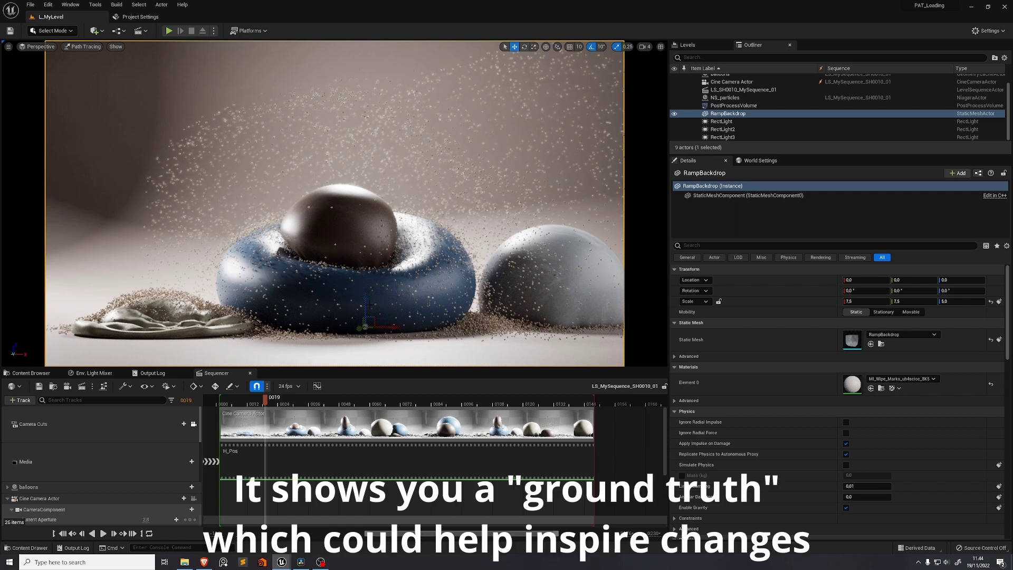
pyautogui.hotkey('alt', '4')
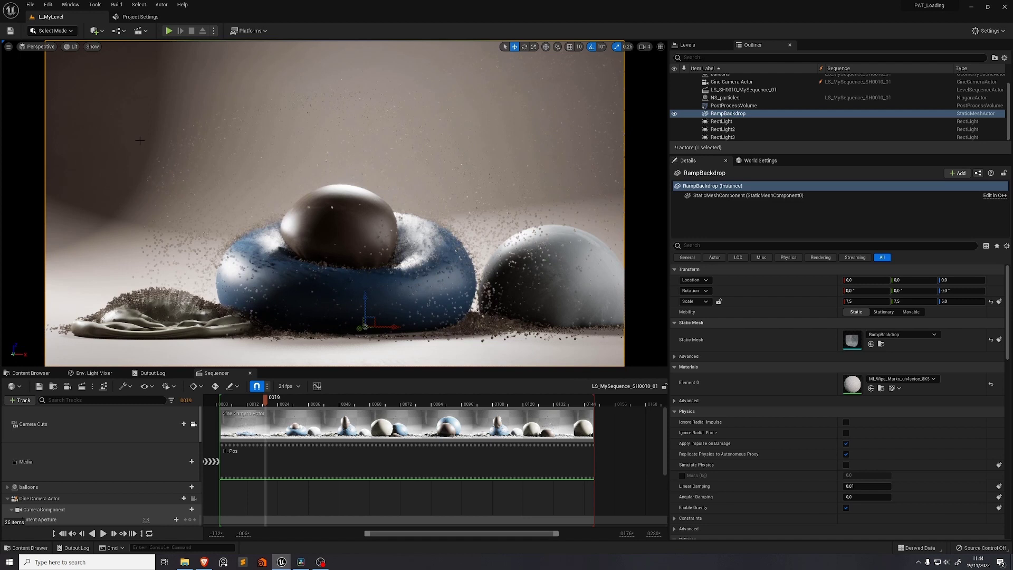
pyautogui.click(72, 46)
pyautogui.click(100, 139)
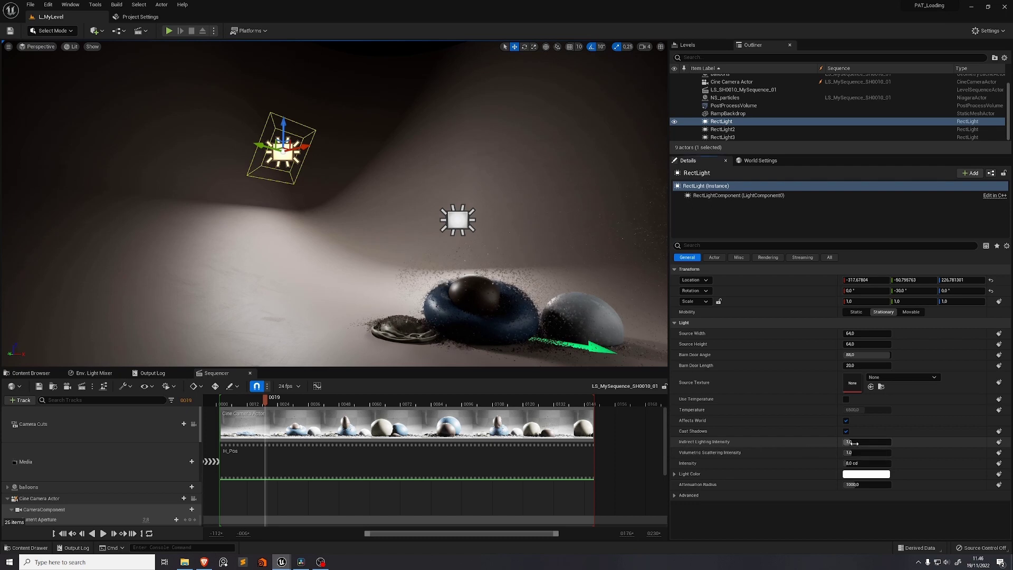
# Compare indirect lighting intensities on RectLight through the camera view, including 1, and set the value to 5
pyautogui.moveTo(857, 441); pyautogui.dragTo(878, 441)
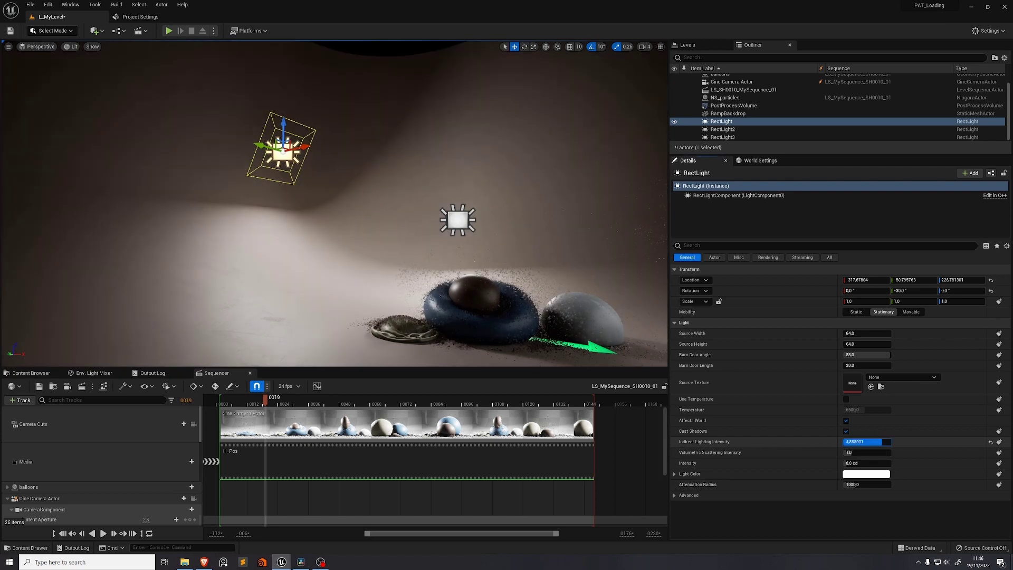
pyautogui.click(860, 441)
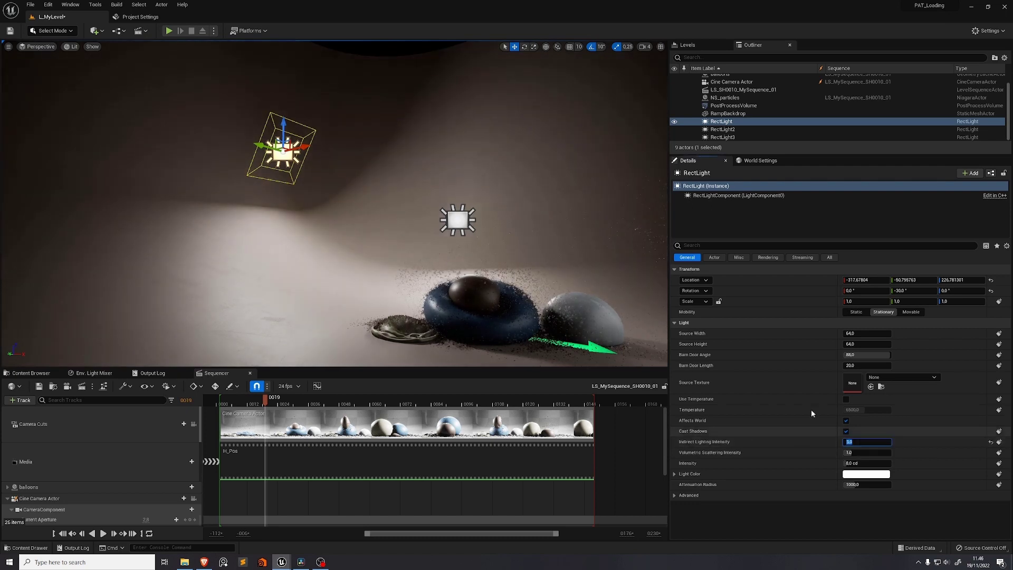
pyautogui.click(194, 423)
pyautogui.write('1')
pyautogui.press('Tab')
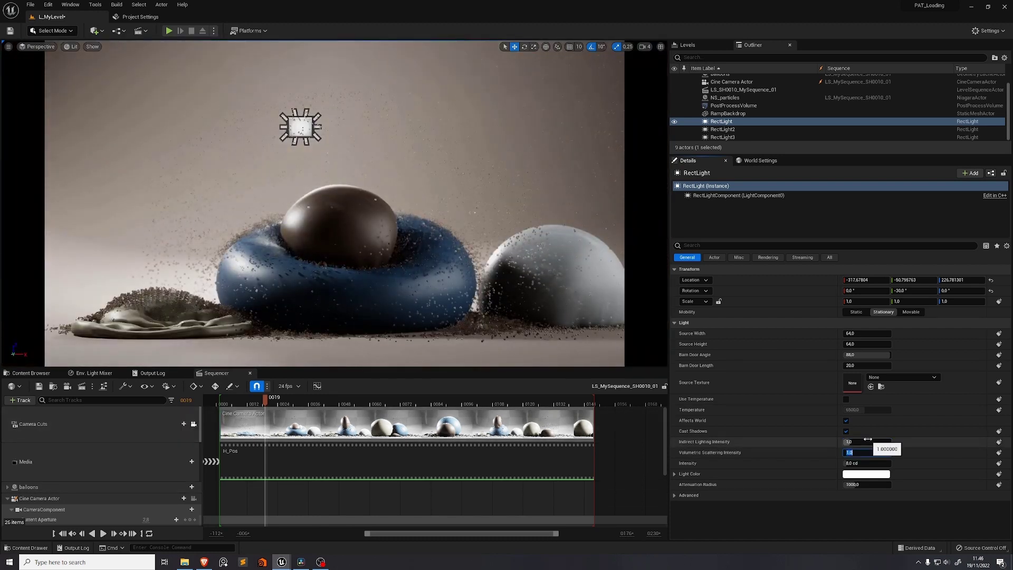
pyautogui.click(867, 441)
pyautogui.write('5')
pyautogui.press('Return')
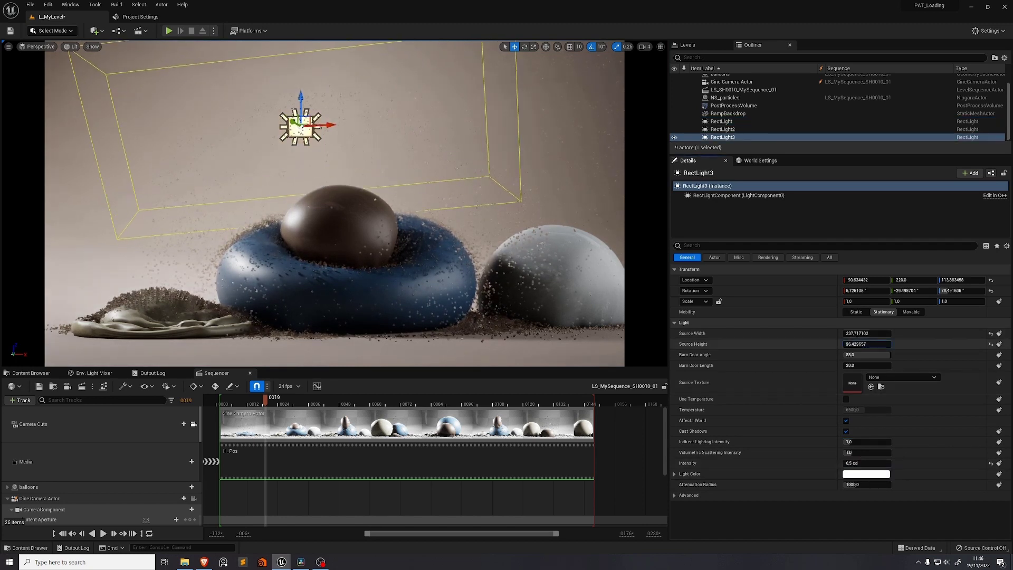
# Rotate RectLight3, enable its Use Temperature option and adjust the light's temperature
pyautogui.press('e')
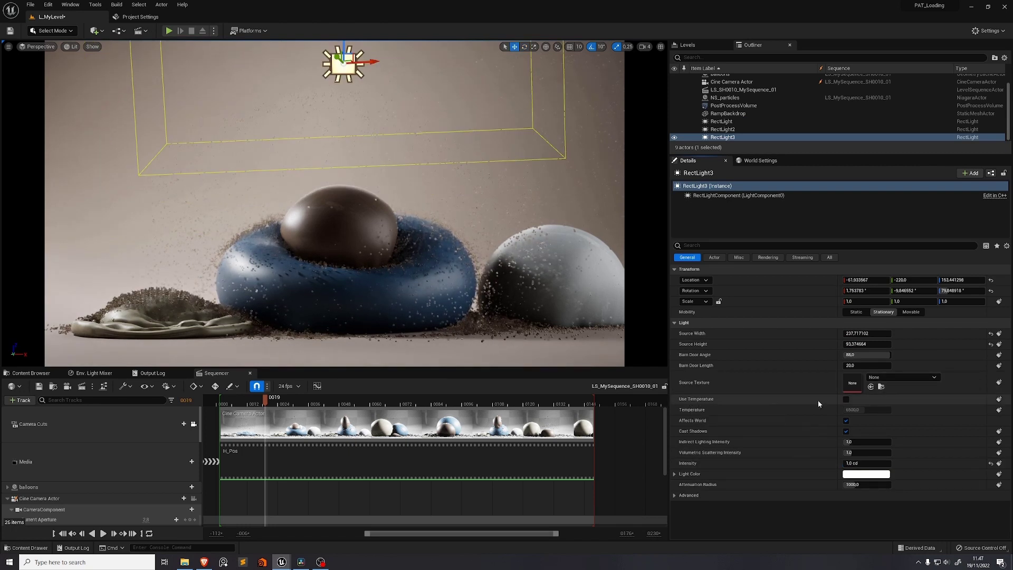
pyautogui.click(847, 399)
pyautogui.moveTo(866, 409)
pyautogui.mouseDown()
pyautogui.moveTo(854, 409)
pyautogui.moveTo(871, 409)
pyautogui.mouseUp()
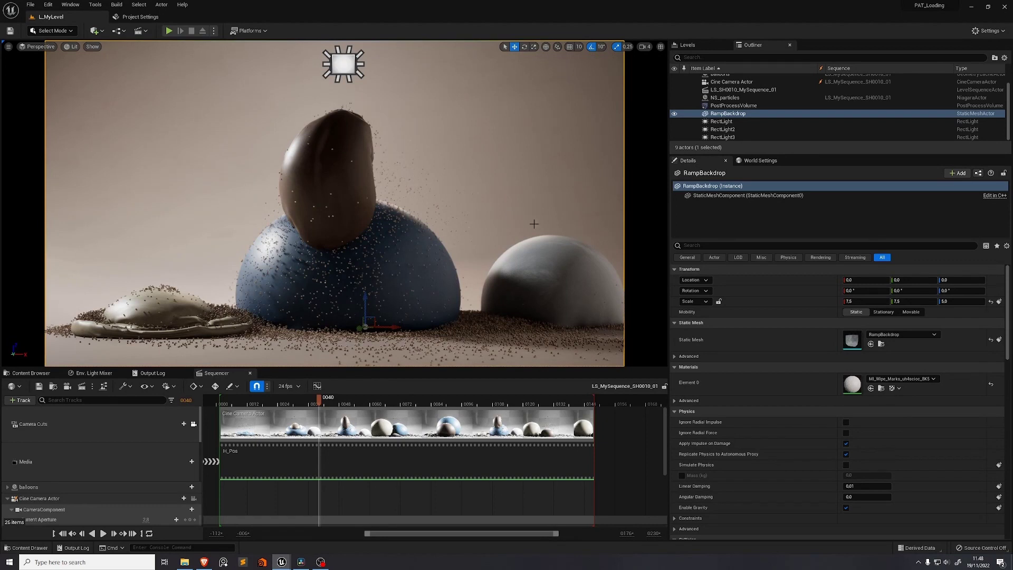
# Add a Sky Light using SLS Specified Cubemap as source type, with GrayDarkTextureCube as its cubemap
pyautogui.click(94, 31)
pyautogui.click(206, 144)
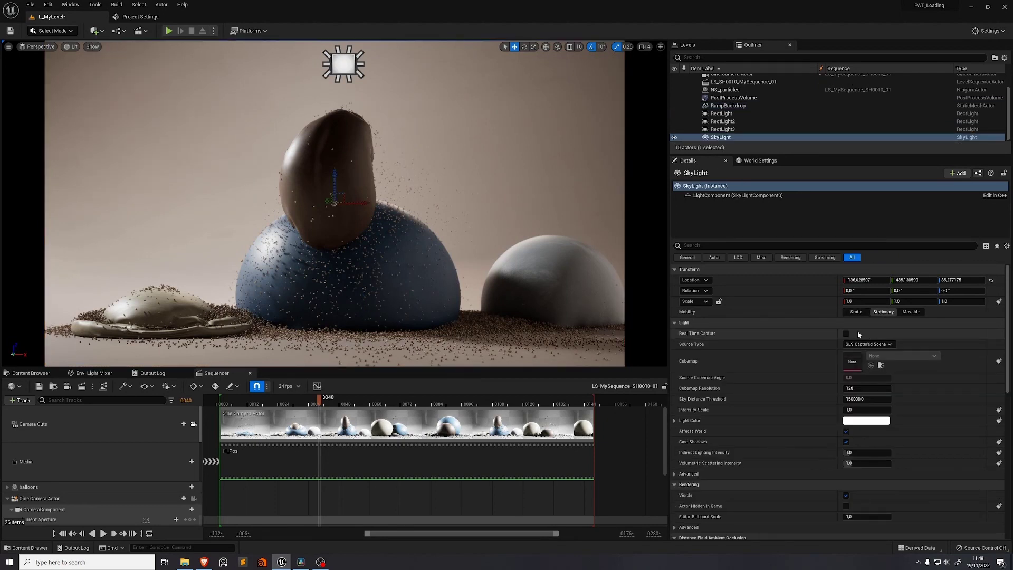
pyautogui.click(860, 344)
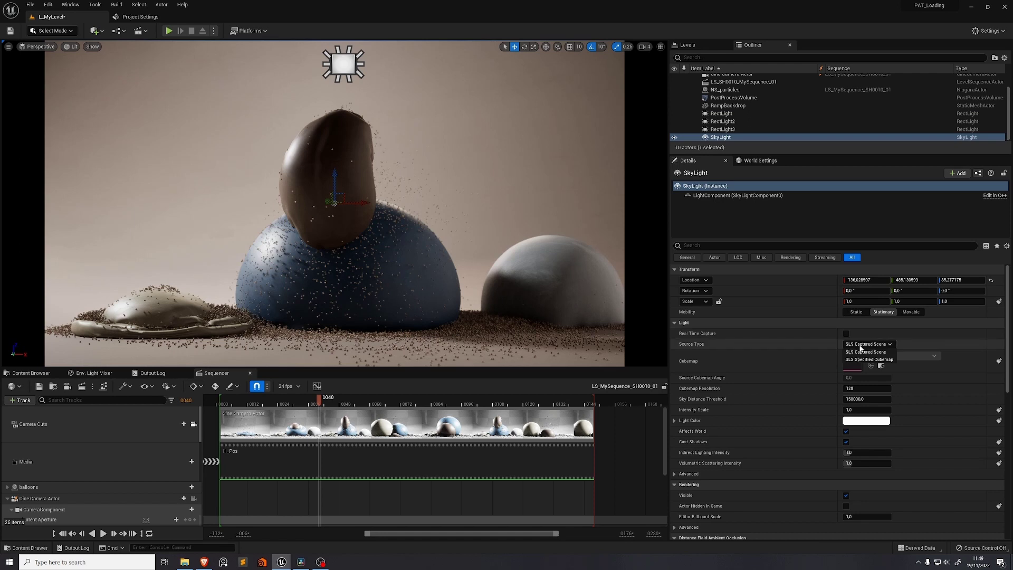
pyautogui.click(869, 359)
pyautogui.click(884, 357)
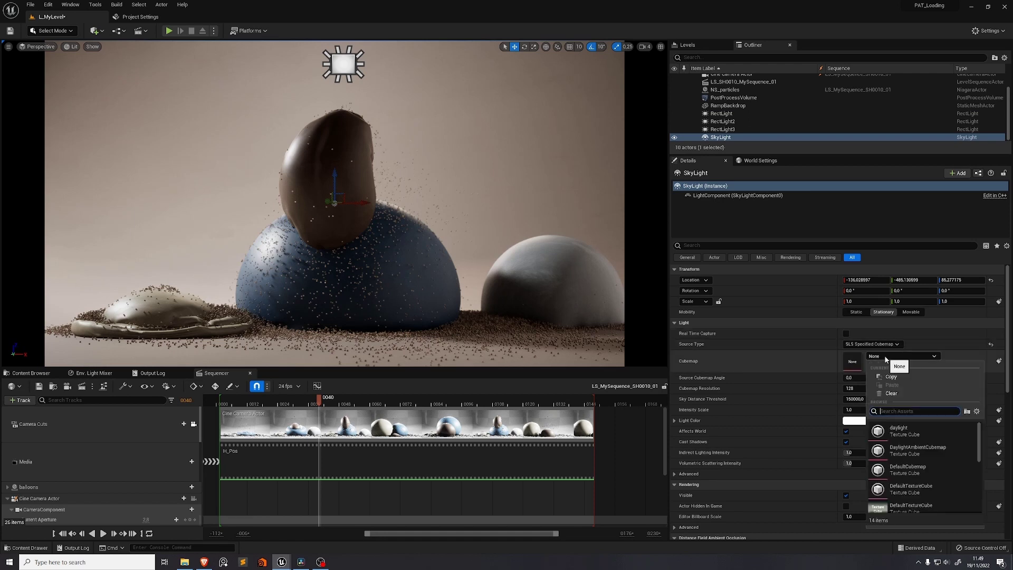
pyautogui.scroll(-2, 913, 454)
pyautogui.click(916, 452)
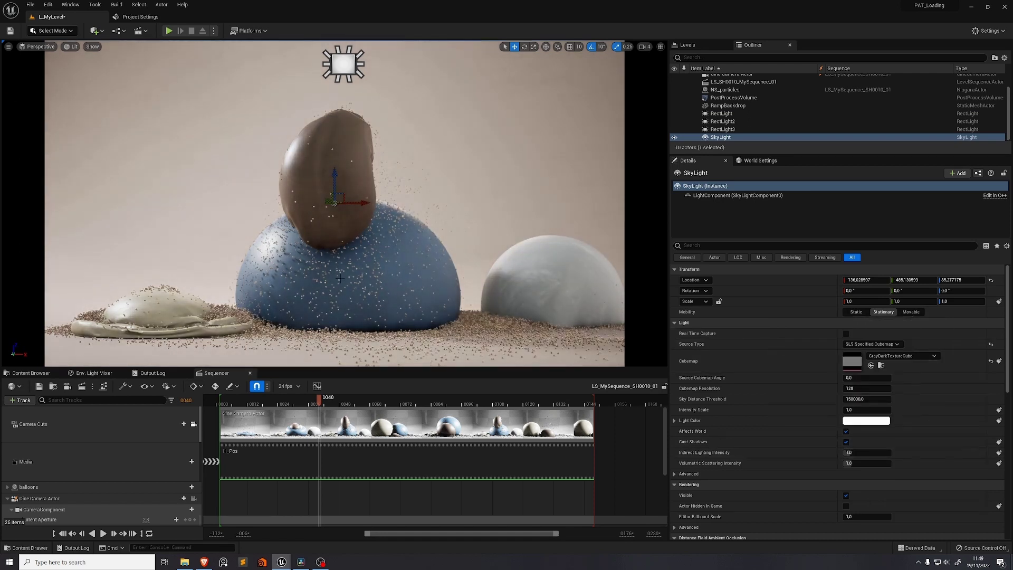
# Reduce the sky light's Intensity Scale to soften its fill
pyautogui.click(867, 409)
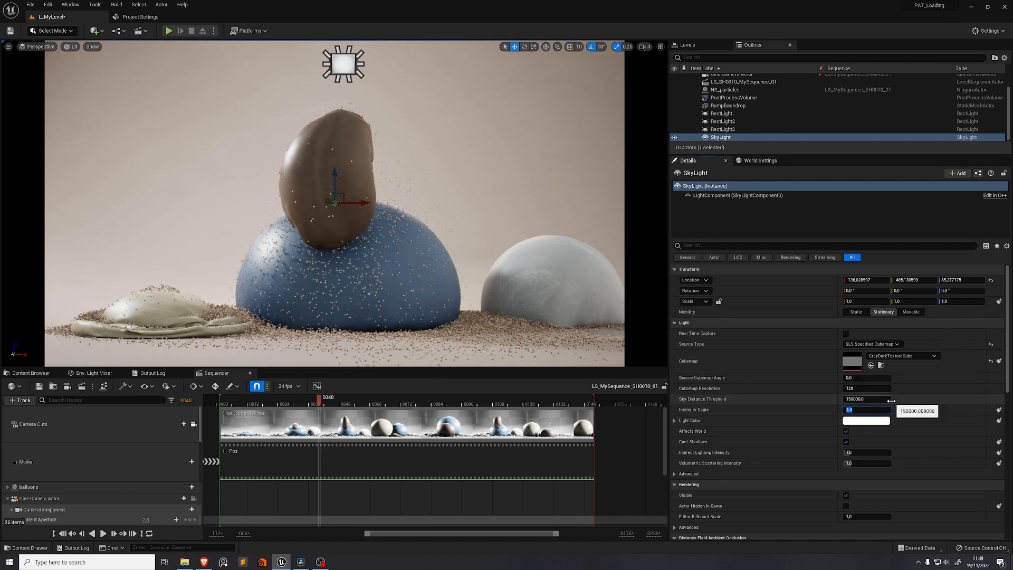
pyautogui.write('0')
pyautogui.press('Return')
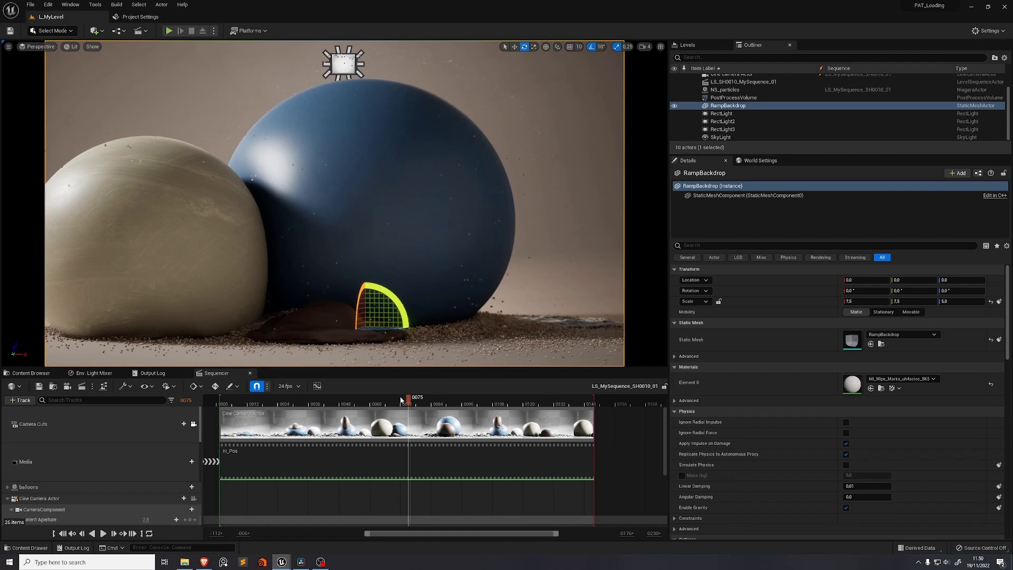
# At frame 53, pilot the Cine Camera Actor, shift its framing sideways and set the viewport camera speed to 2
pyautogui.moveTo(400, 400); pyautogui.dragTo(380, 402)
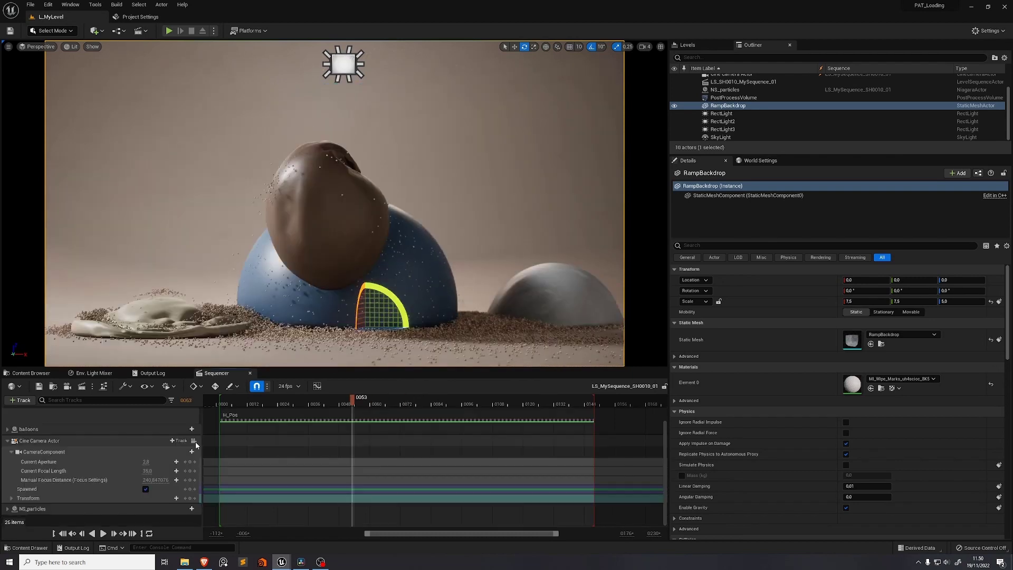
pyautogui.click(194, 440)
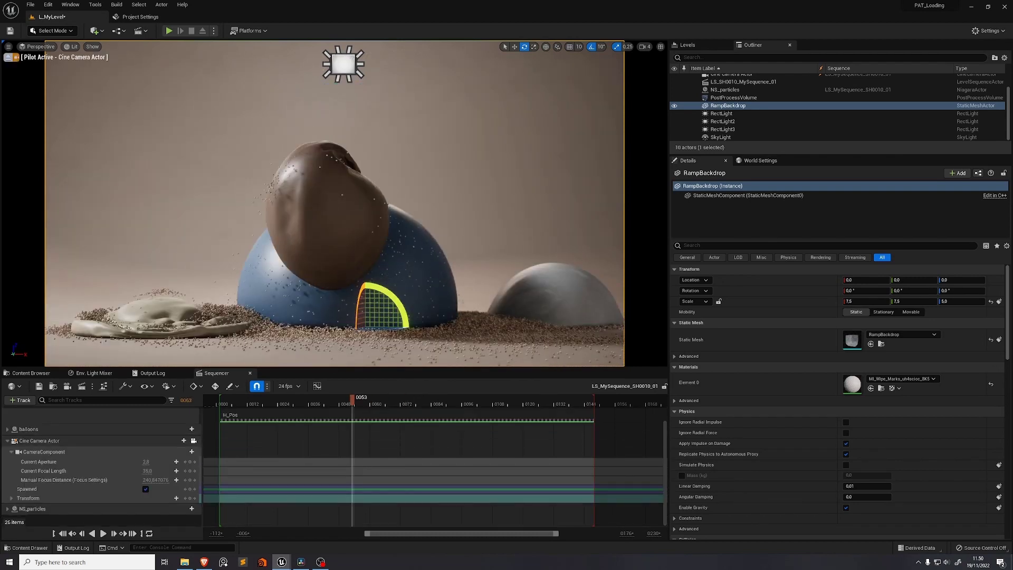
pyautogui.moveTo(383, 306)
pyautogui.mouseDown(button='middle')
pyautogui.moveTo(438, 306)
pyautogui.moveTo(356, 306)
pyautogui.moveTo(370, 306)
pyautogui.mouseUp(button='middle')
pyautogui.click(644, 48)
pyautogui.moveTo(668, 66); pyautogui.dragTo(665, 66)
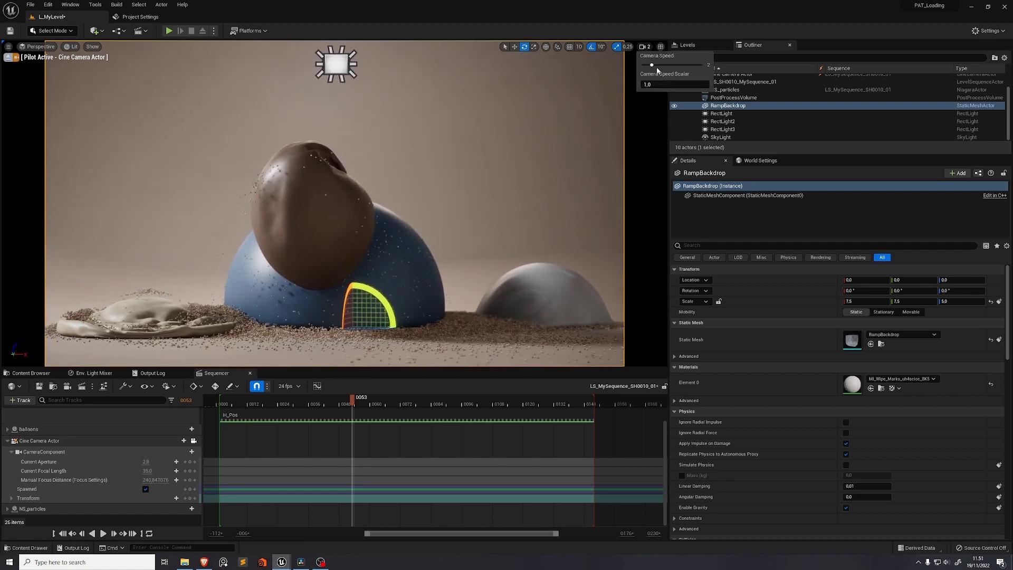
pyautogui.click(474, 139)
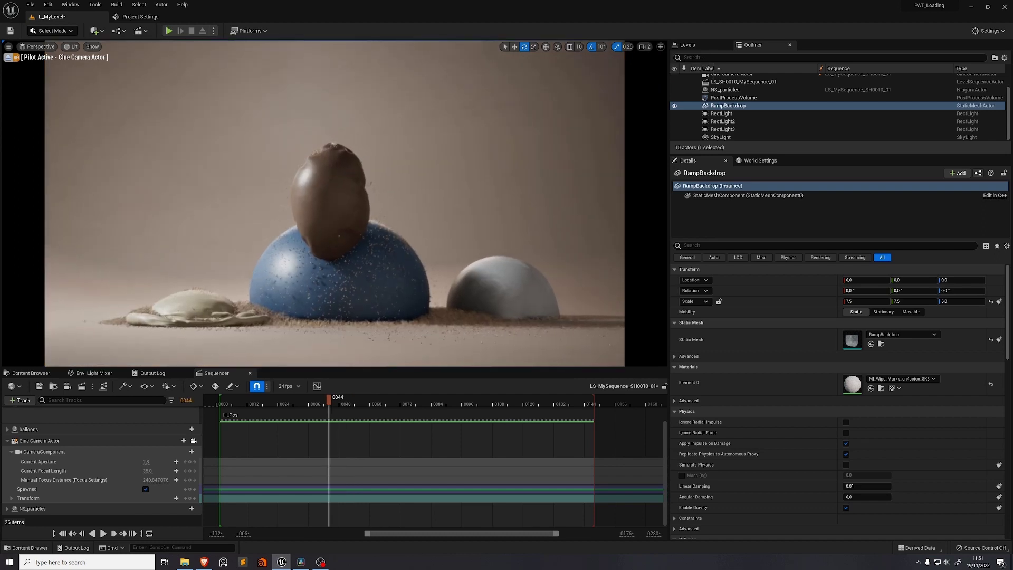
# Set the Cine Camera Actor's Manual Focus Distance to about 376.8 cm using the debug focus plane, and turn Show Debug Focus Plane off
pyautogui.moveTo(328, 407); pyautogui.dragTo(580, 411)
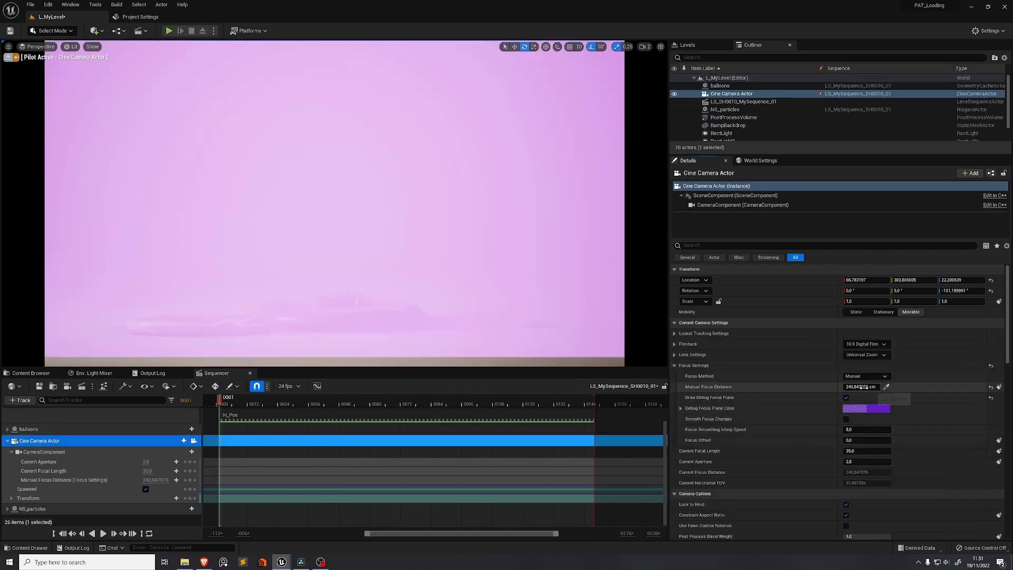
pyautogui.moveTo(861, 387); pyautogui.dragTo(897, 387)
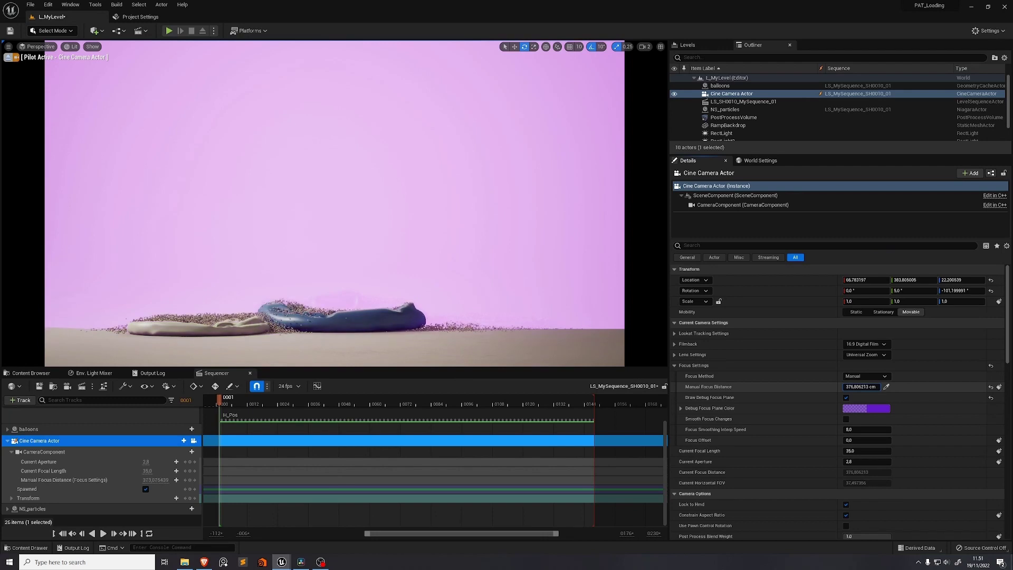
pyautogui.click(846, 397)
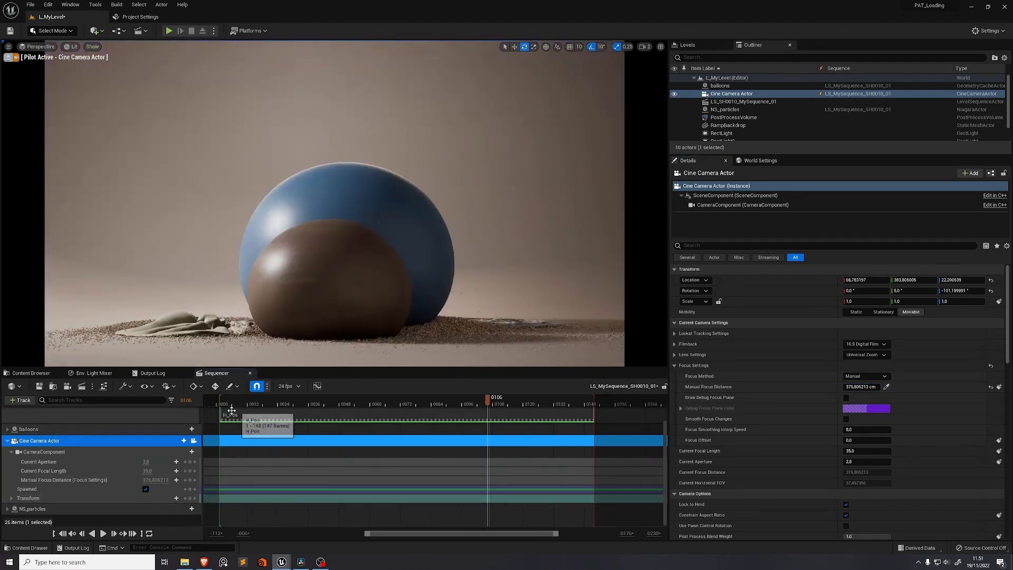
# Go to frame 148 and move the piloted Cine Camera Actor slightly forward for its end position
pyautogui.click(186, 400)
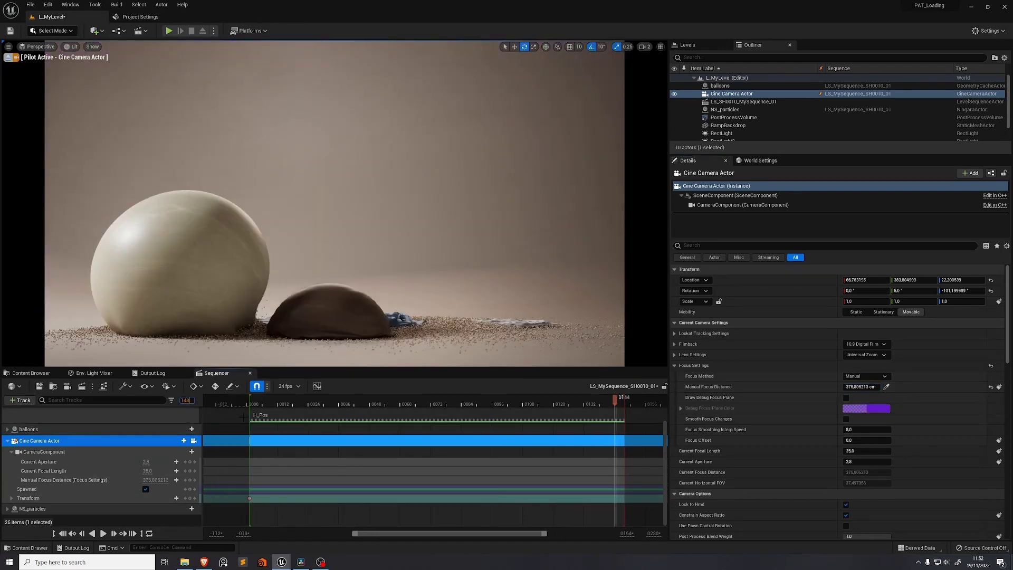
pyautogui.press('Return')
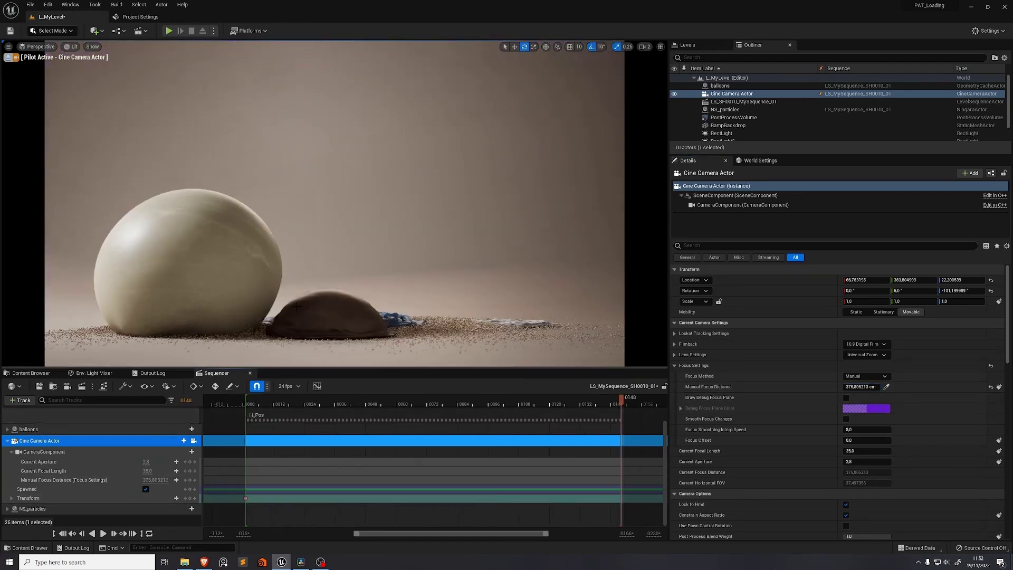
pyautogui.press('Up')
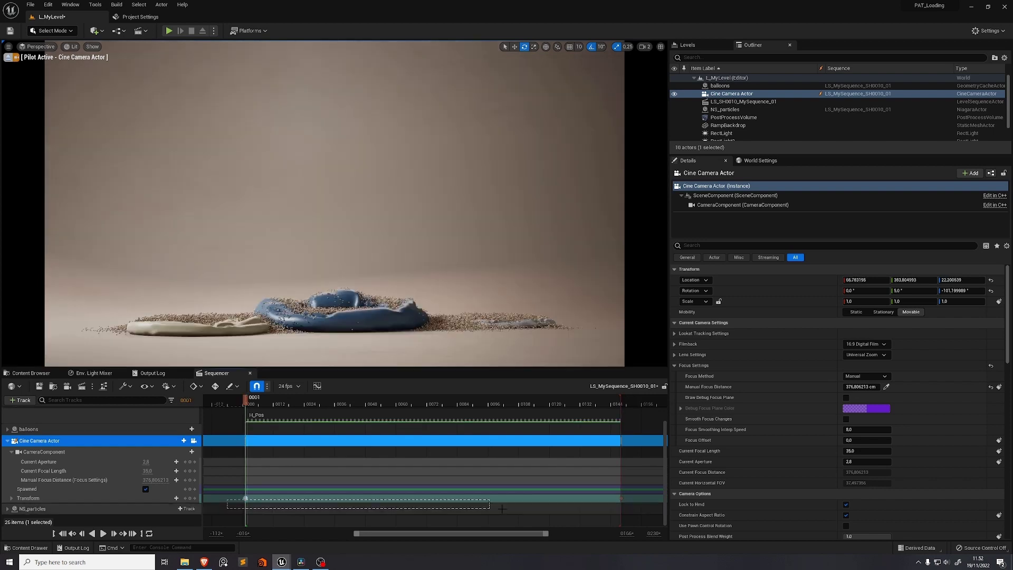
# Set the Cine Camera Actor's Transform keys to Linear interpolation
pyautogui.rightClick(621, 500)
pyautogui.click(283, 494)
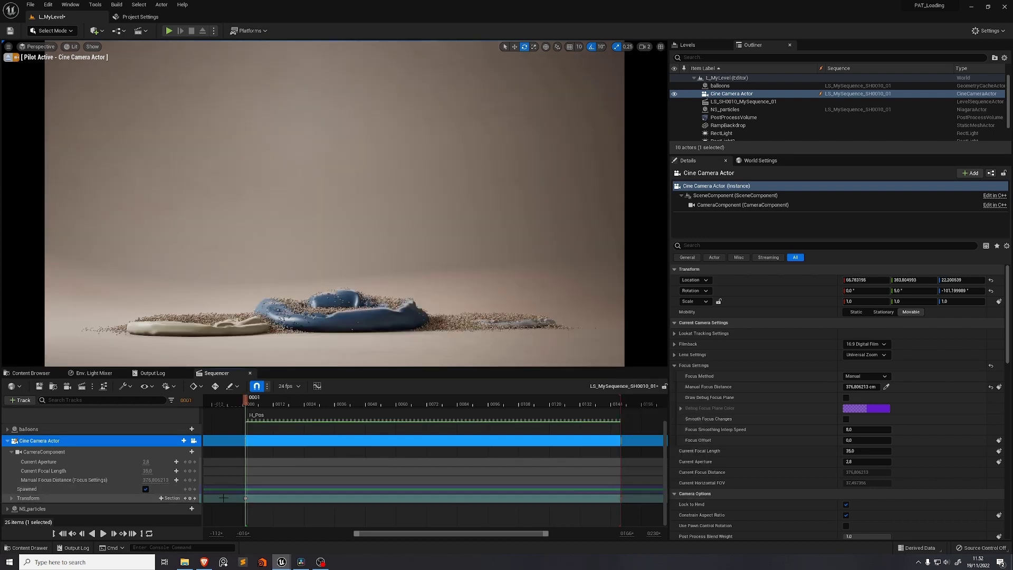
pyautogui.rightClick(622, 498)
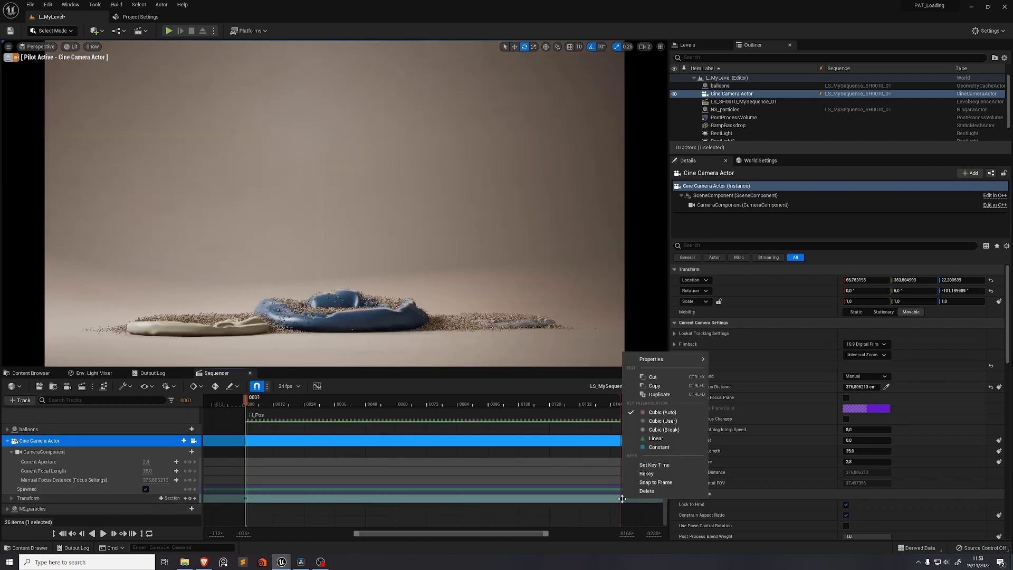
pyautogui.click(656, 439)
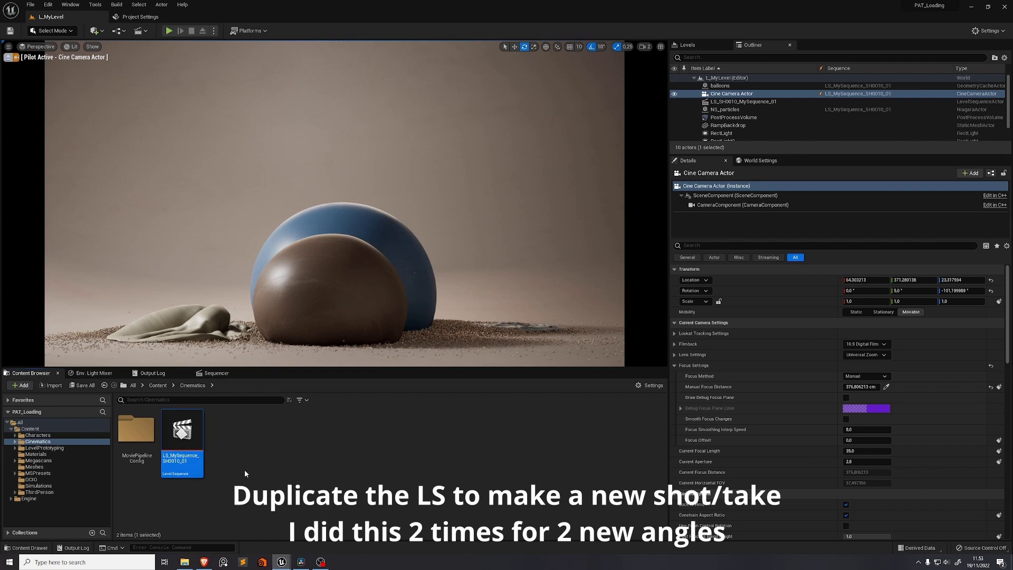
# Duplicate the level sequence as LS_MySequence_SH0010_02 and LS_MySequence_SH0010_03 for two new camera angles, and close the Sequencer
pyautogui.click(366, 417)
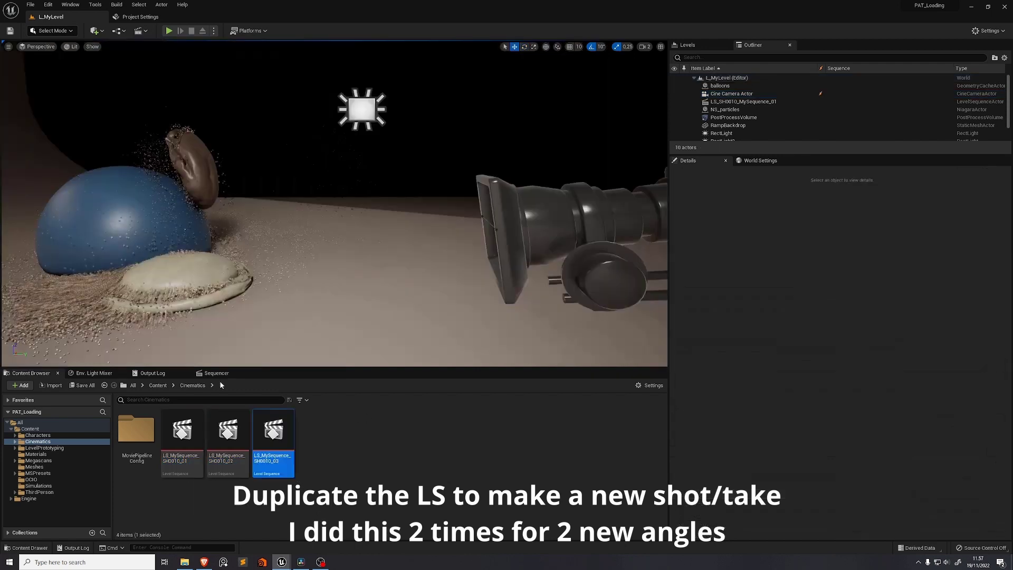
pyautogui.doubleClick(271, 430)
pyautogui.click(248, 373)
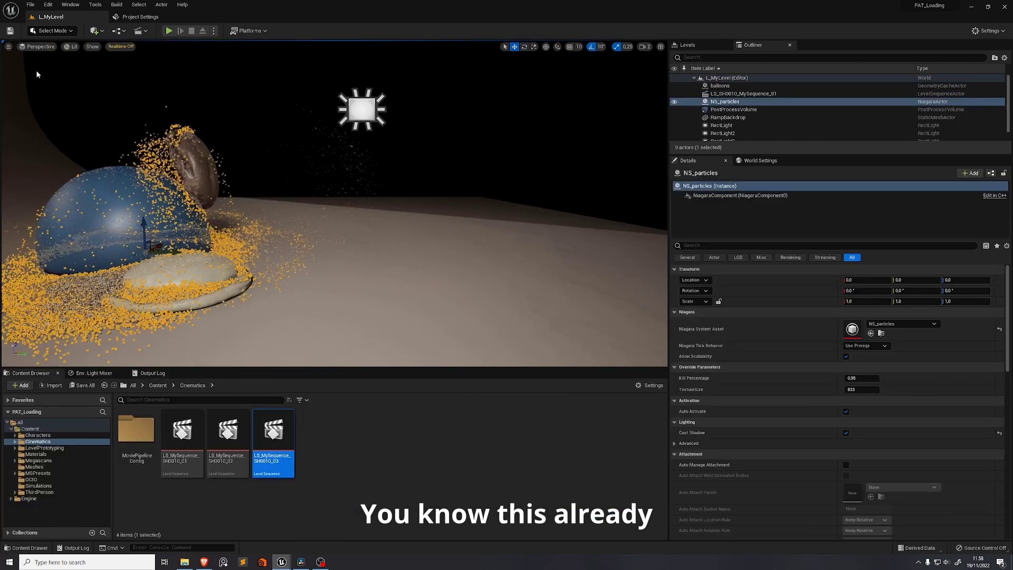
# Set the Kill Percentage of NS_particles to 0
pyautogui.click(861, 378)
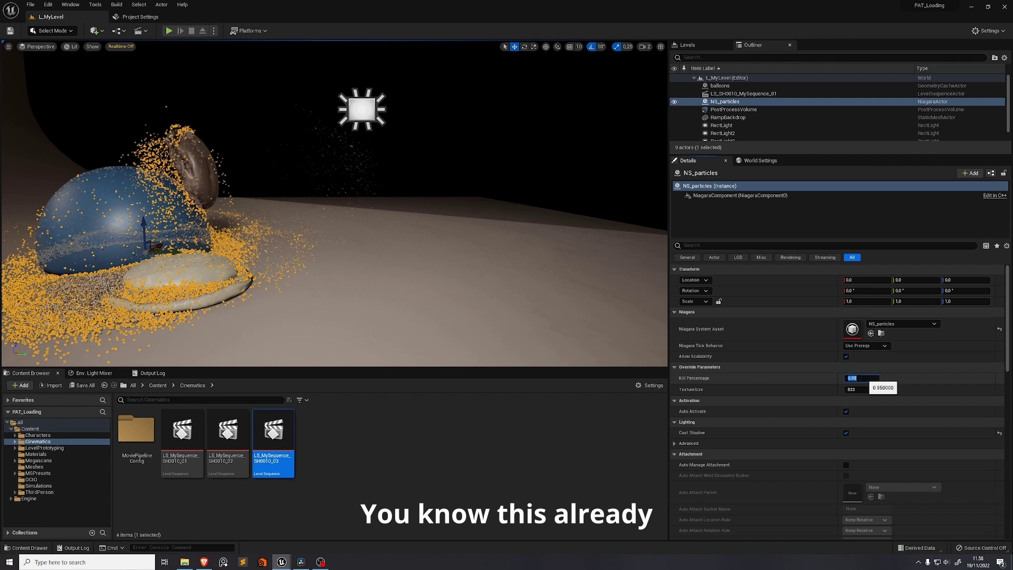
pyautogui.write('0')
pyautogui.press('Return')
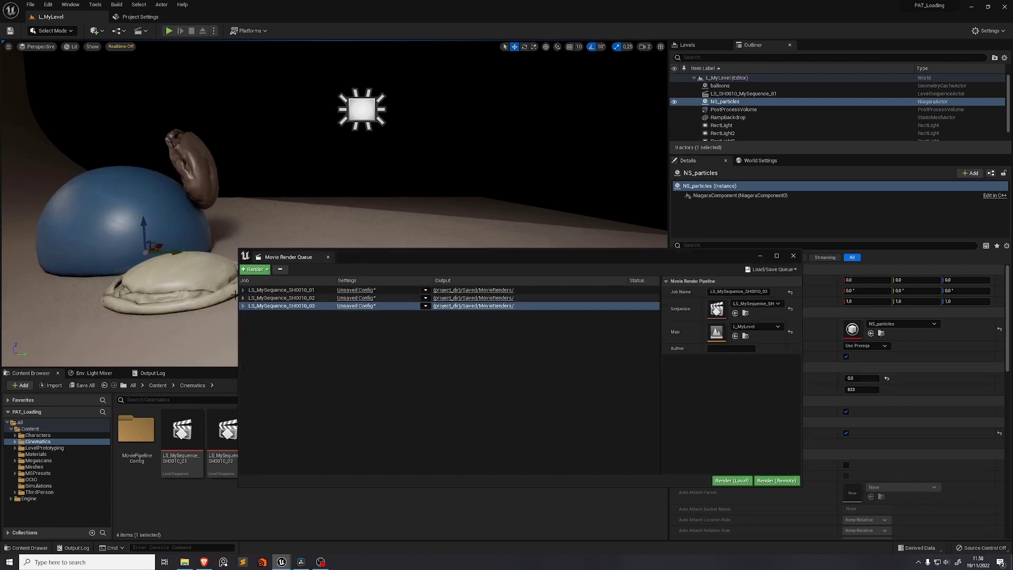
# Load the aces_noMb_draft_1920x1080 preset into the render configuration of the LS_MySequence_SH0010_01 job
pyautogui.click(352, 290)
pyautogui.click(614, 171)
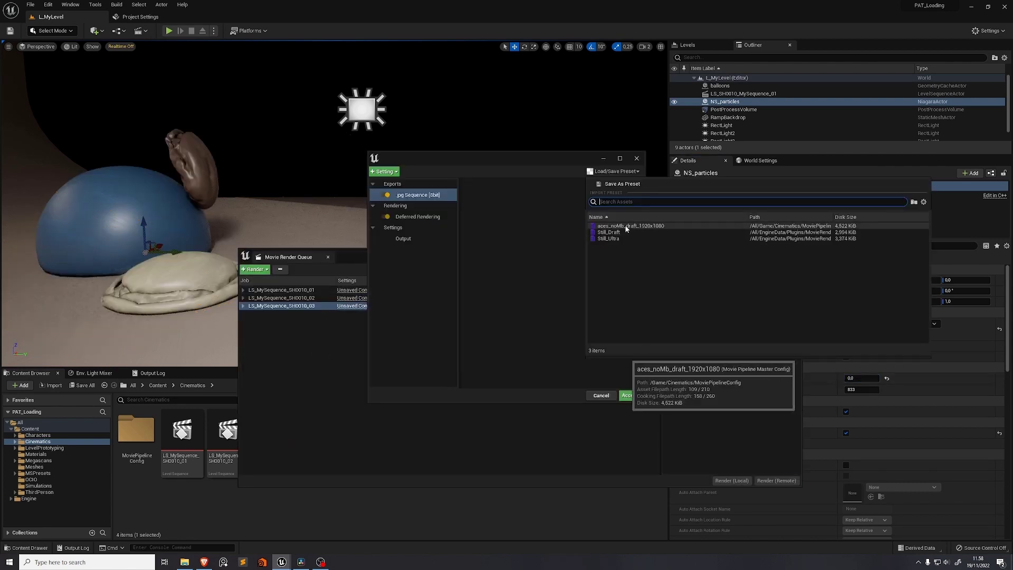
pyautogui.click(637, 226)
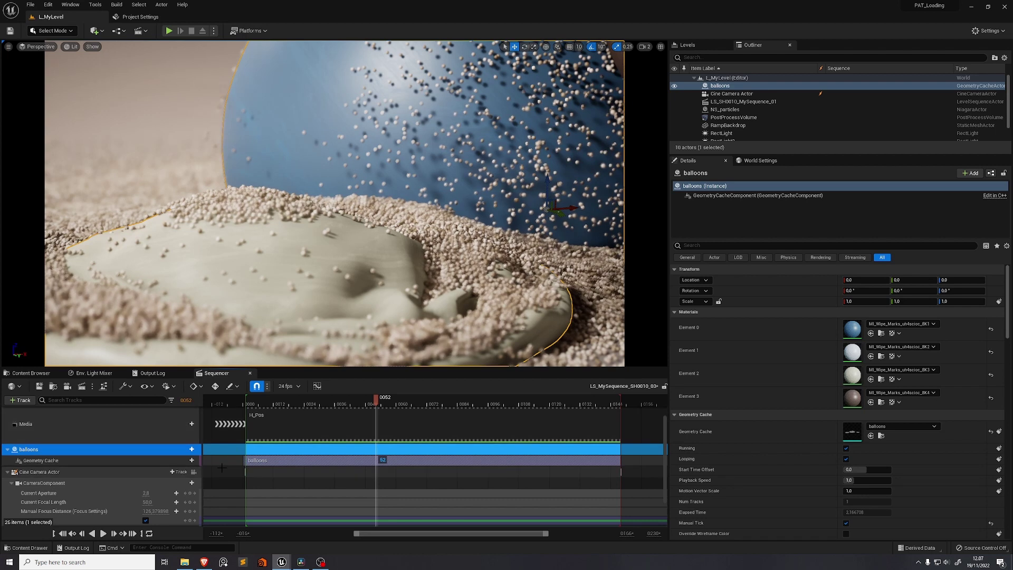
# Shift the balloons' Geometry Cache section earlier in LS_MySequence_SH0010_03
pyautogui.click(380, 461)
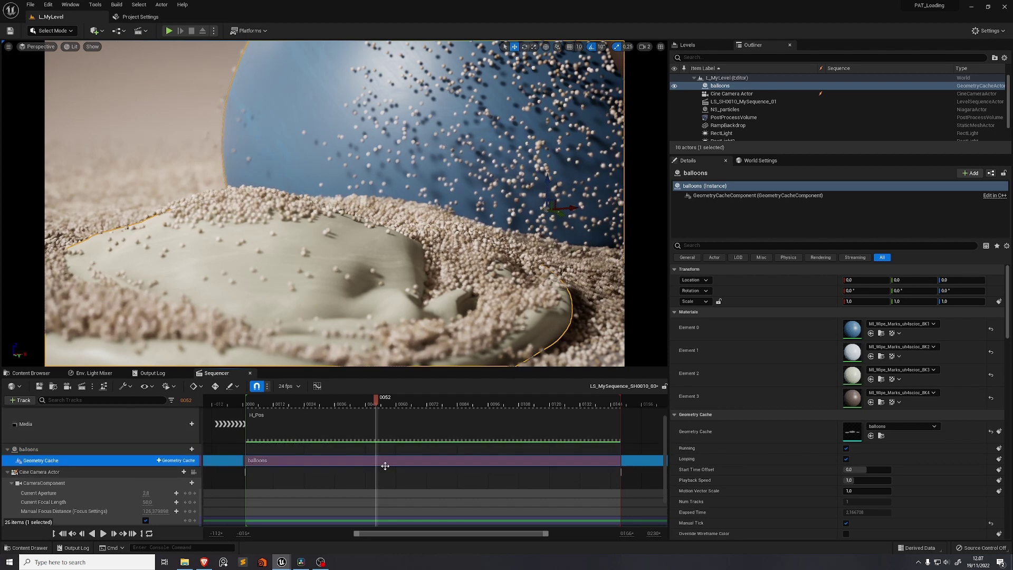
pyautogui.moveTo(324, 461); pyautogui.dragTo(278, 459)
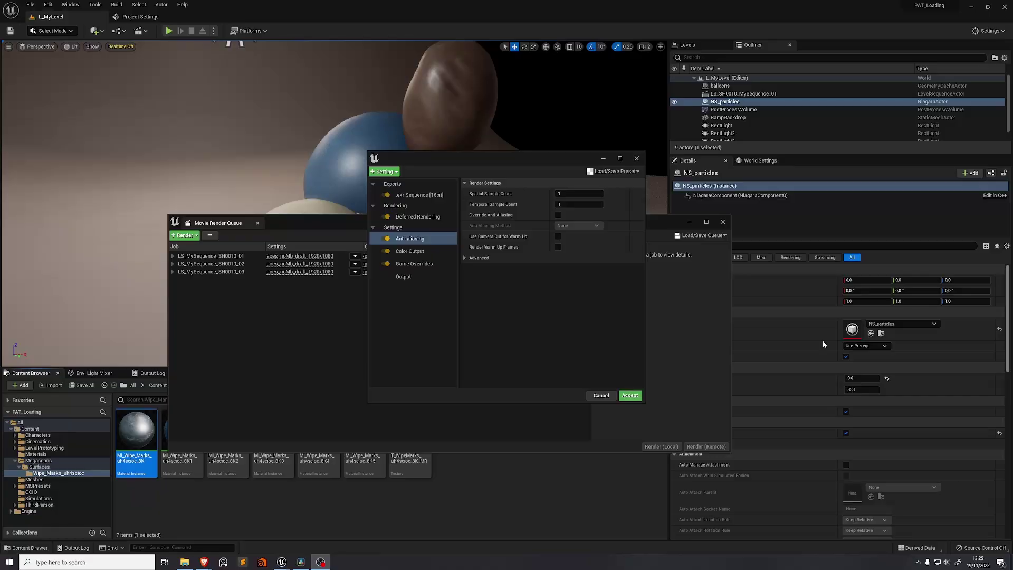
# In the first job's Anti-aliasing settings, set Spatial Sample Count to 8, override anti-aliasing with method None and set Engine Warm Up Count to 12
pyautogui.moveTo(518, 154); pyautogui.dragTo(515, 212)
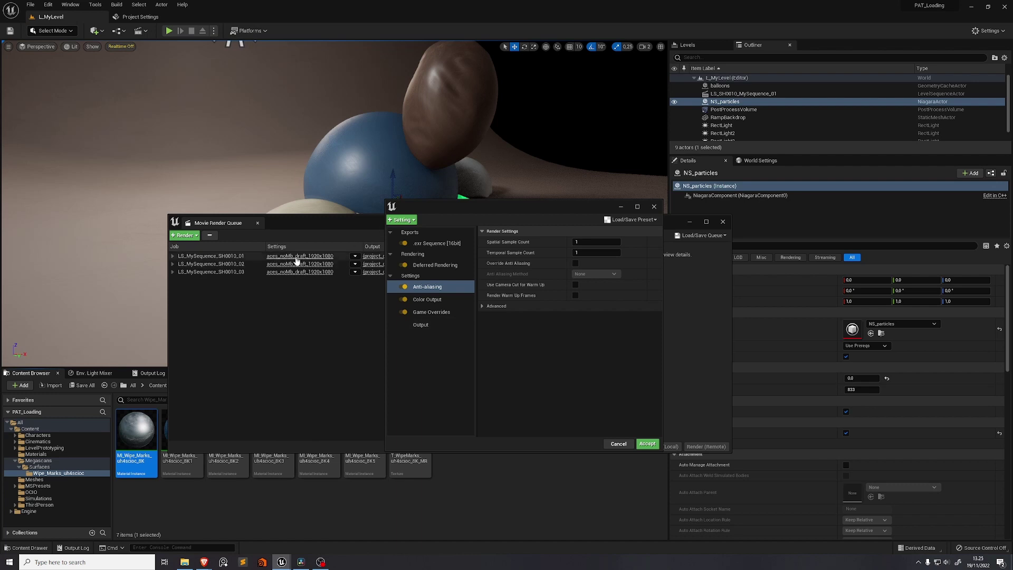
pyautogui.click(638, 221)
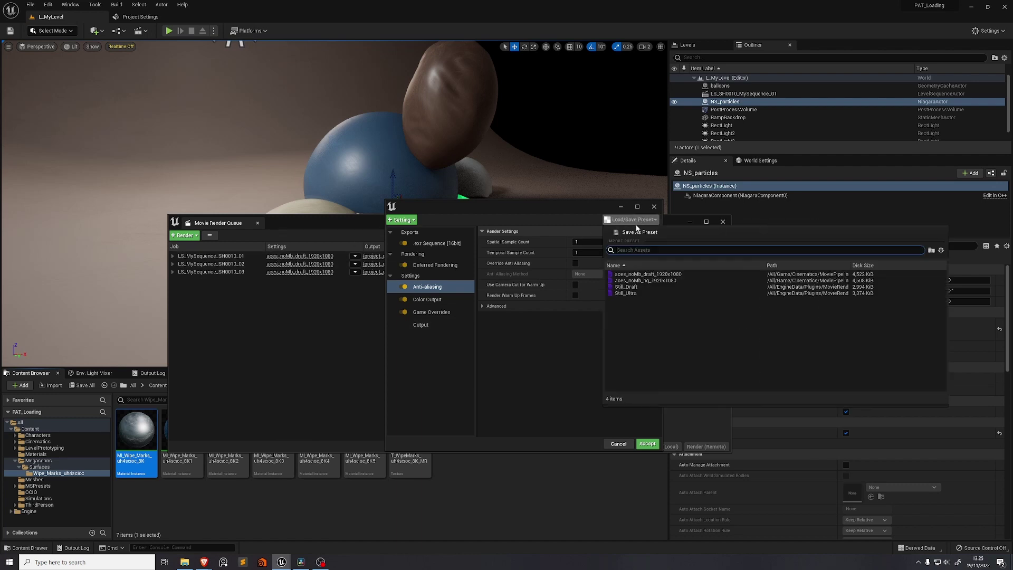
pyautogui.click(637, 226)
pyautogui.click(435, 289)
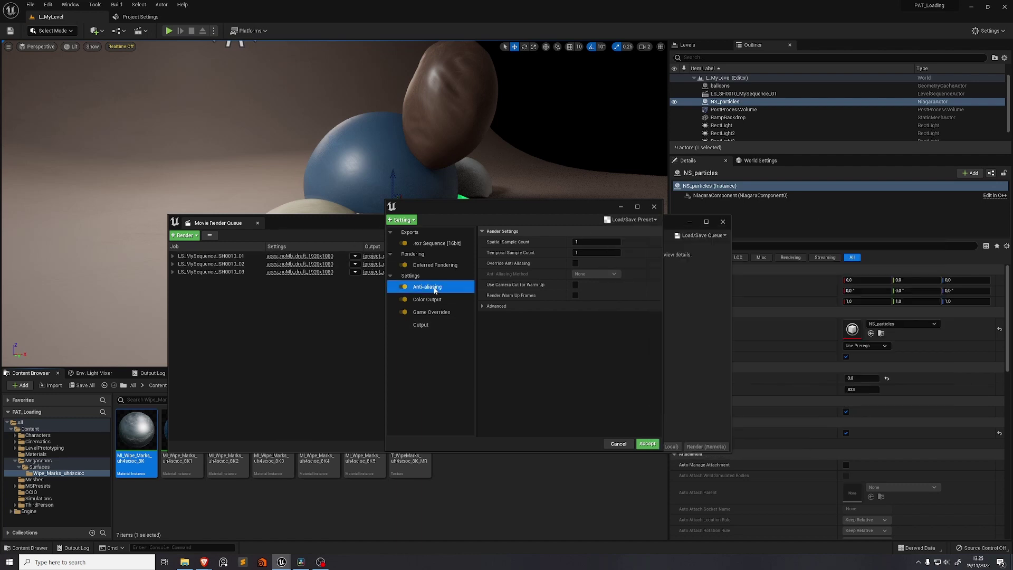
pyautogui.click(401, 219)
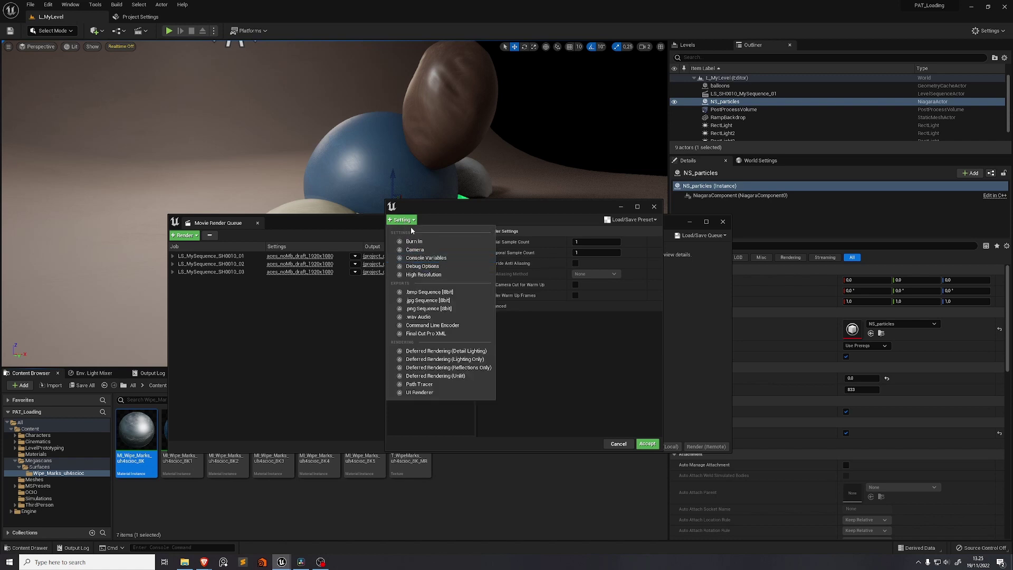
pyautogui.press('Escape')
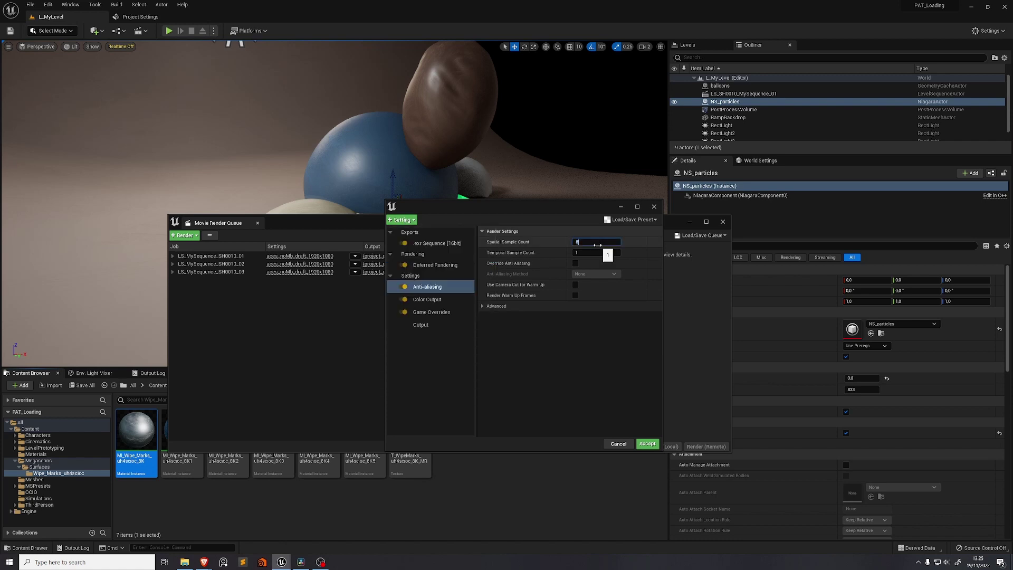
pyautogui.click(576, 262)
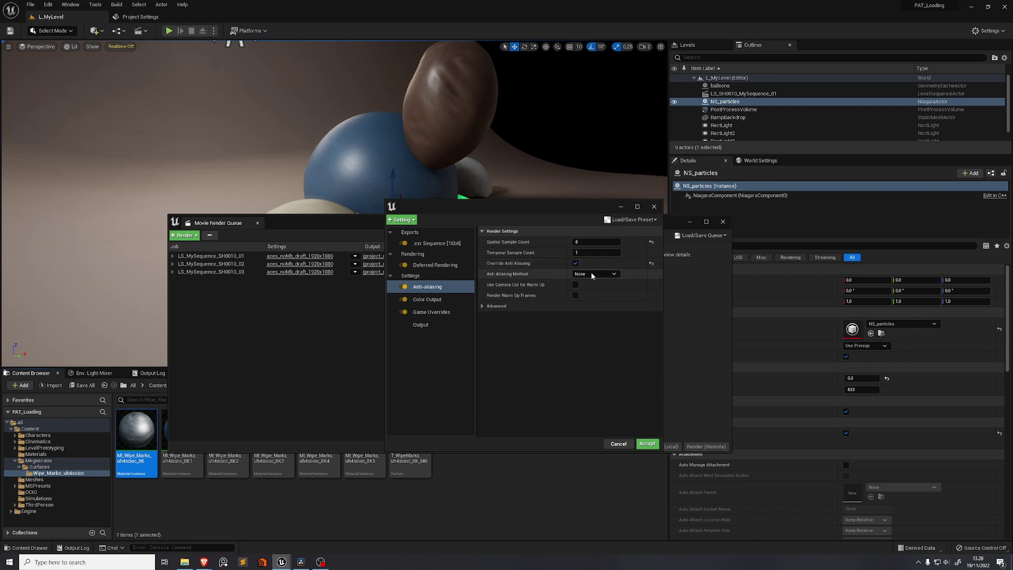
pyautogui.click(595, 305)
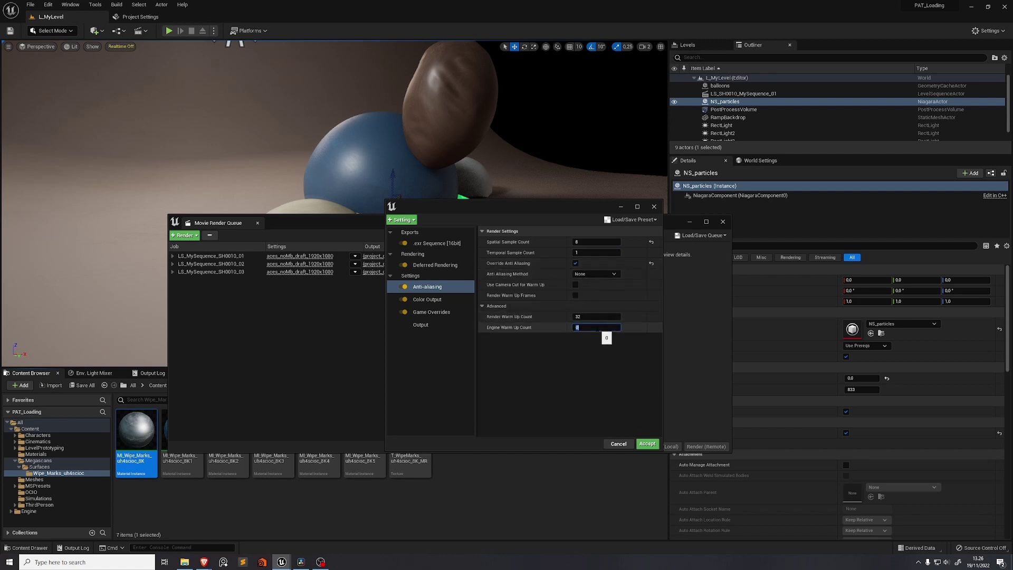
# Add Console Variables: r.DepthOfFieldQuality 4, r.BloomQuality 5, r.TemporalAA.Upsampling 0, r.ScreenPercentage 150, r.Tonemapper.Quality 5, r.Lumen.Reflections.MaxRoughnessToTrace 1 and r.Lumen.Reflections.Temporal 0
pyautogui.click(402, 219)
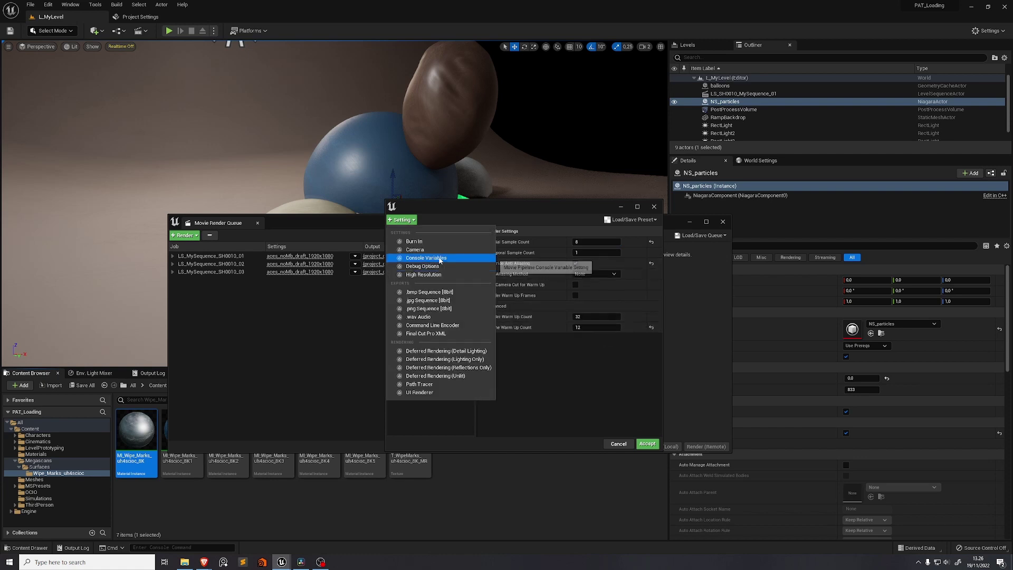
pyautogui.click(439, 256)
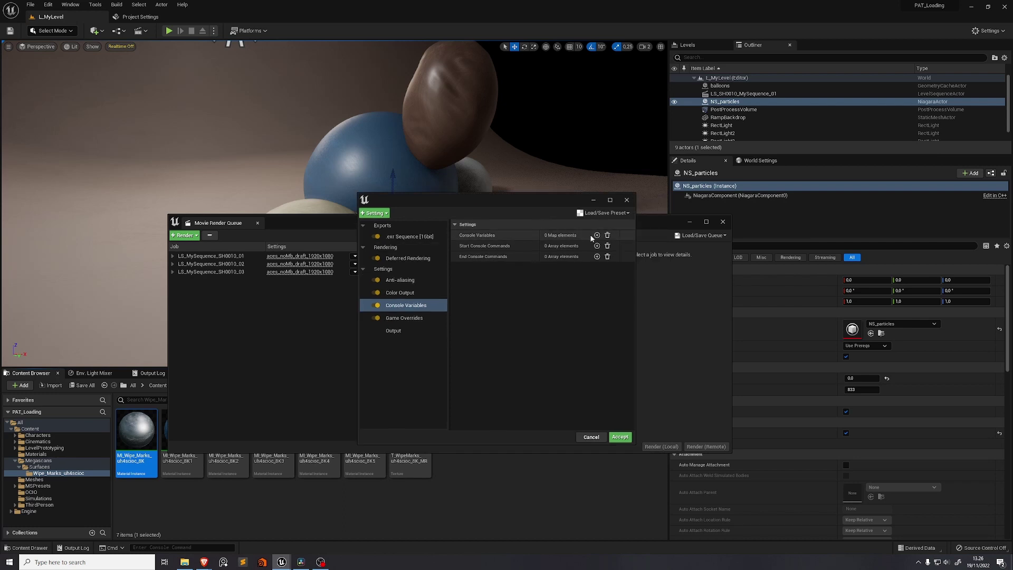
pyautogui.click(597, 236)
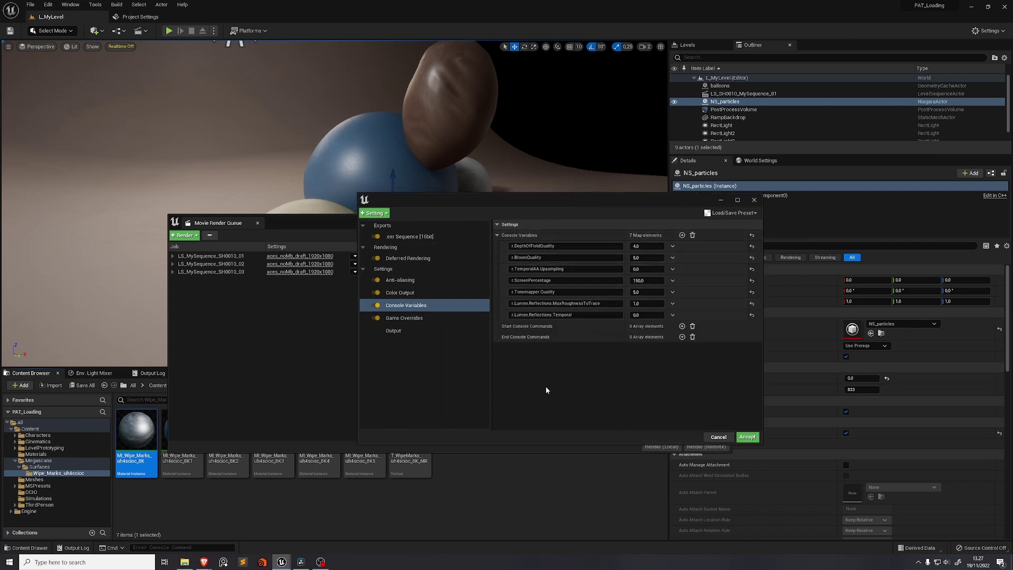
# Save the render configuration as a preset over the existing aces_noMb_hq_1920x1080
pyautogui.click(731, 213)
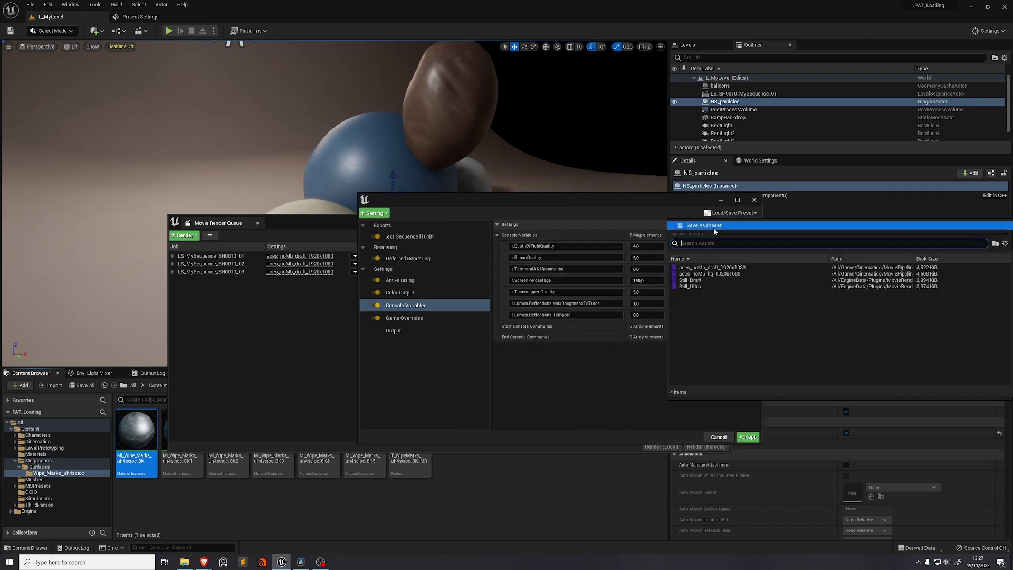
pyautogui.click(713, 227)
pyautogui.click(475, 198)
pyautogui.click(685, 401)
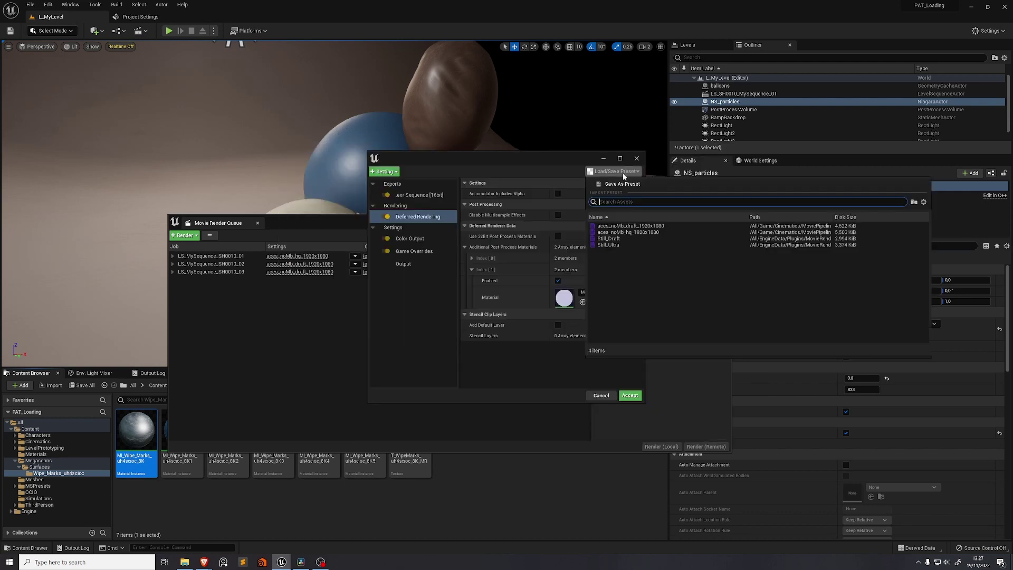
# Load the aces_noMb_hq_1920x1080 preset into the LS_MySequence_SH0010_02 job and accept the configuration
pyautogui.click(635, 226)
pyautogui.click(635, 396)
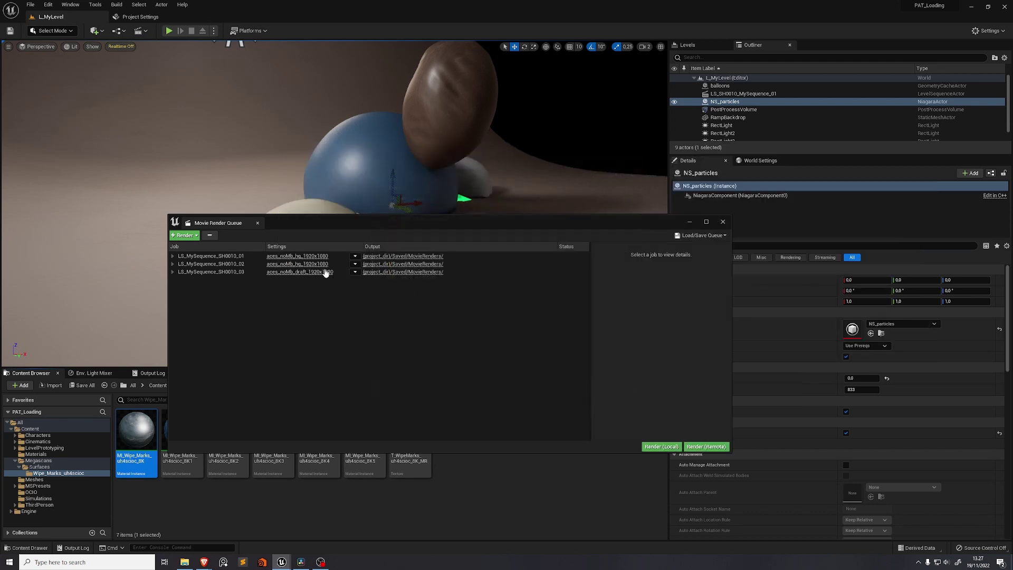